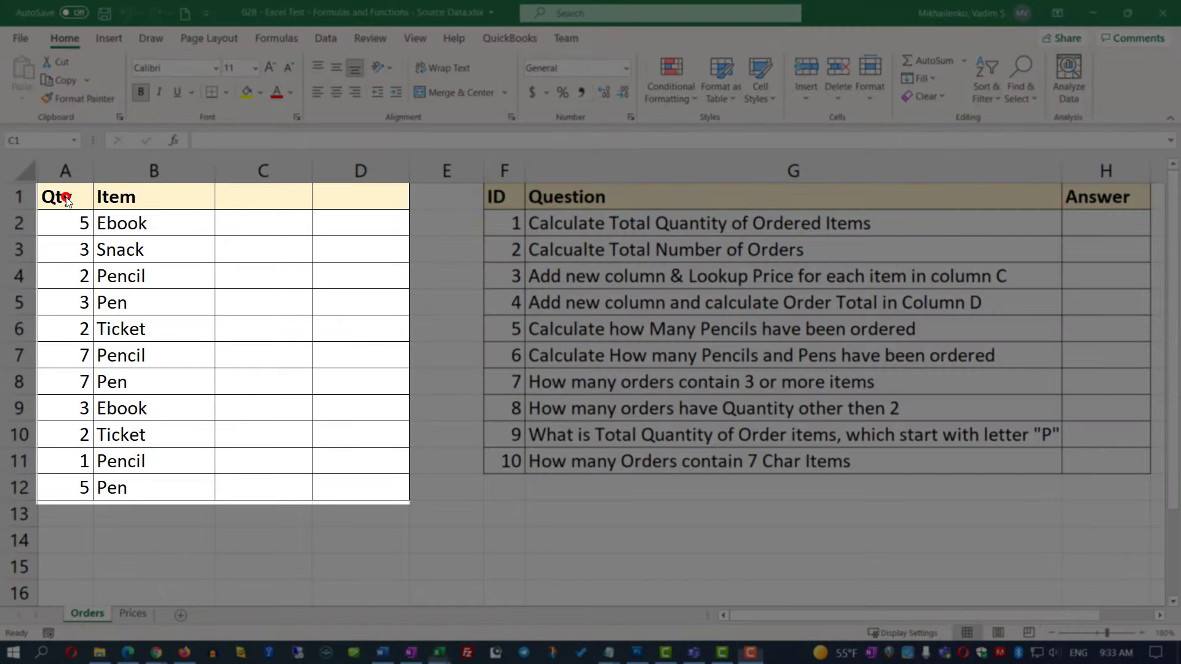
- Examine the order table's quantities and items, and the question list with its empty answer cells
click(66, 199)
drag(64, 197, 377, 478)
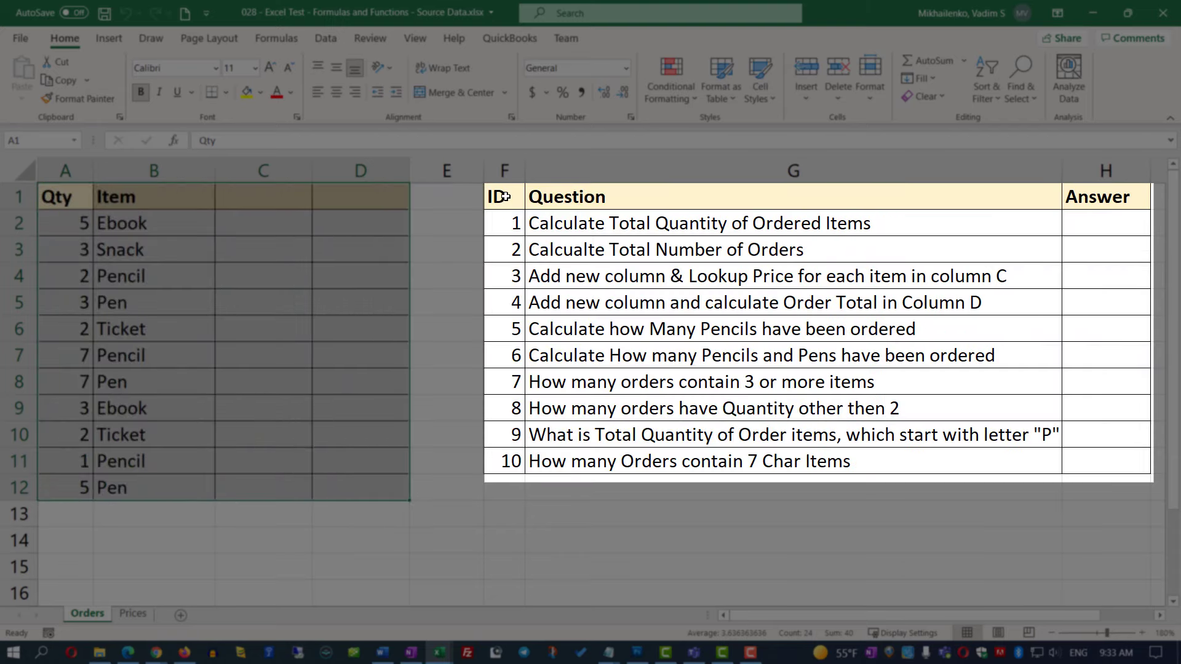
drag(505, 197, 1094, 467)
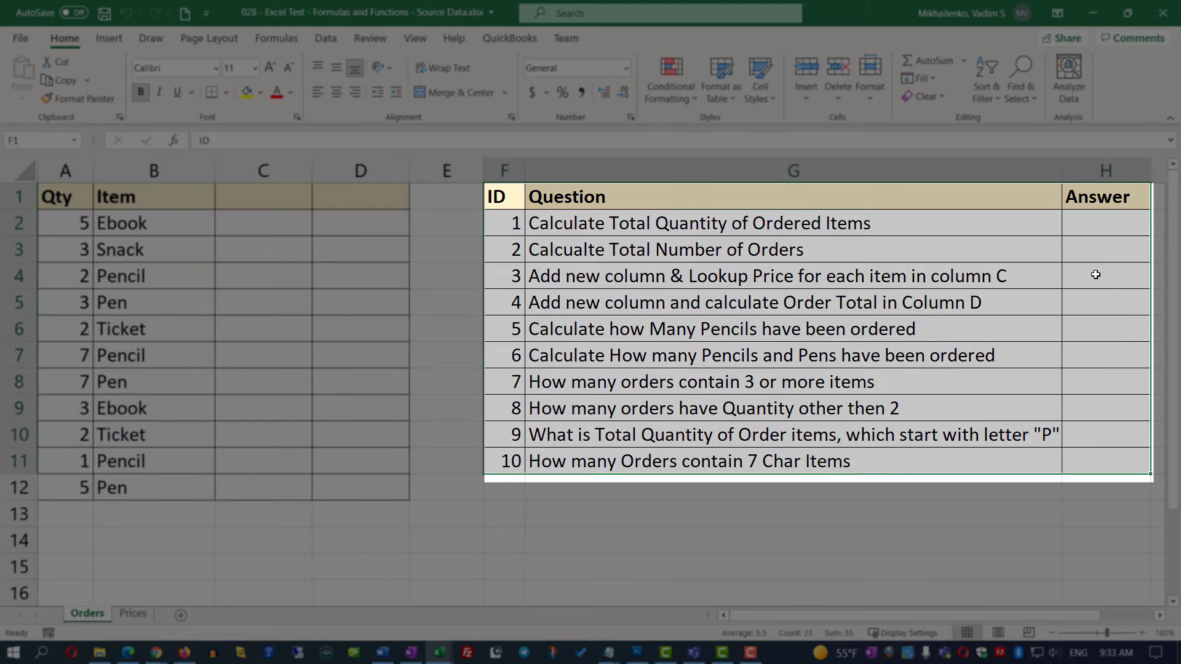
click(1098, 229)
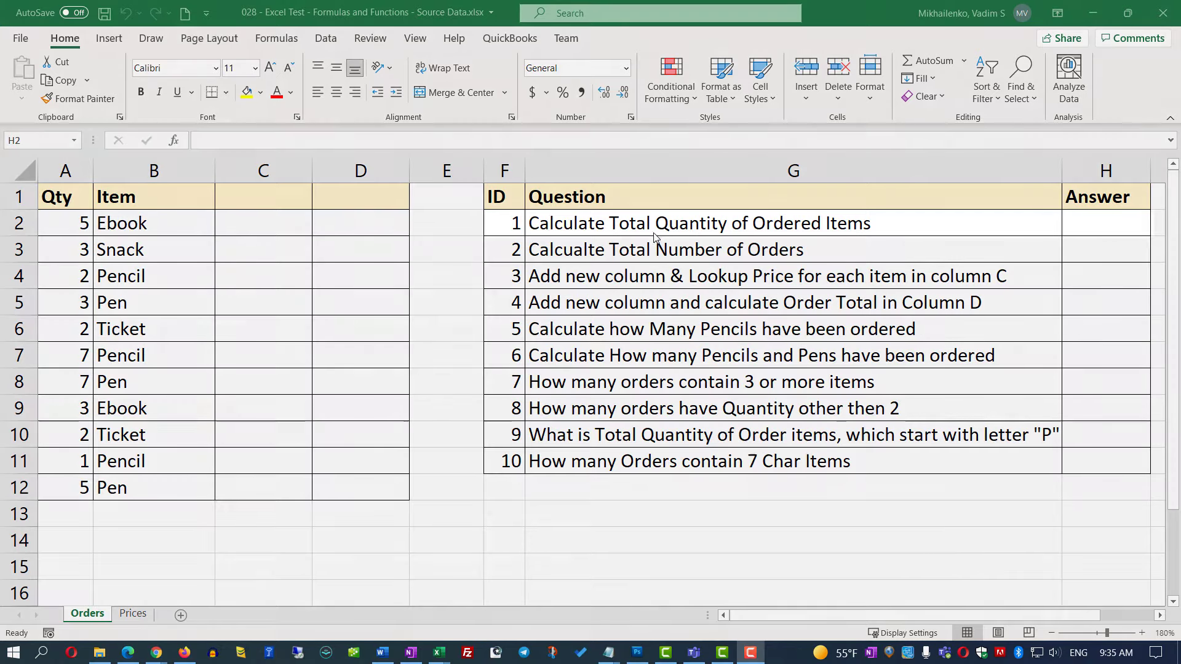
click(568, 223)
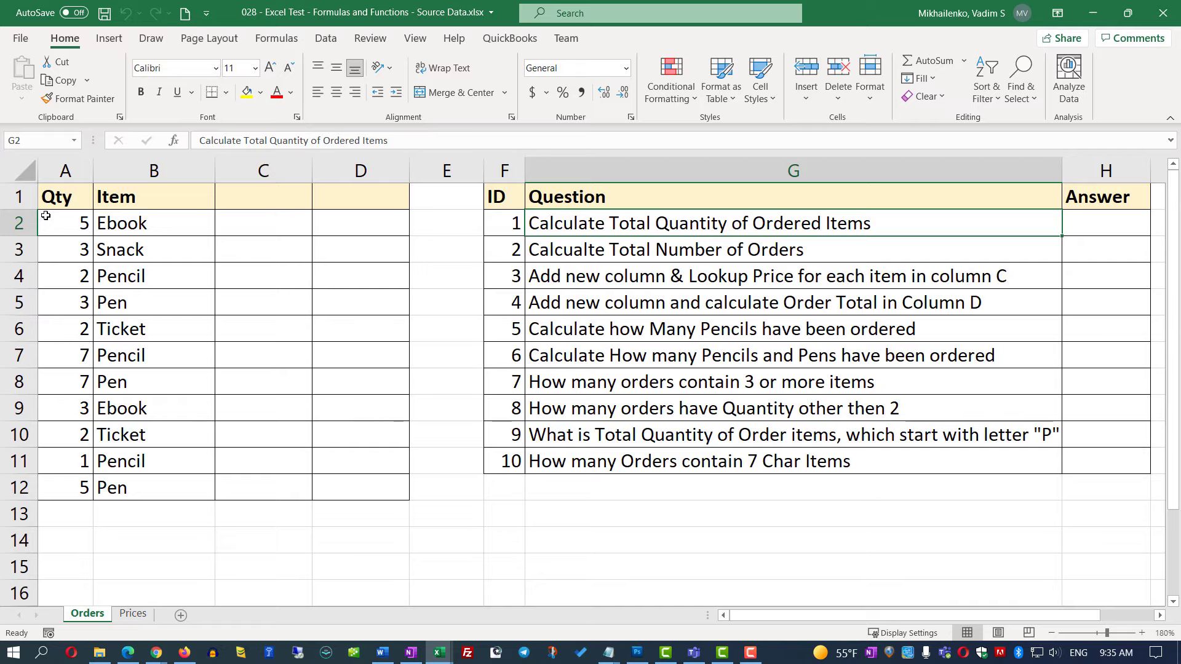
drag(19, 224, 20, 488)
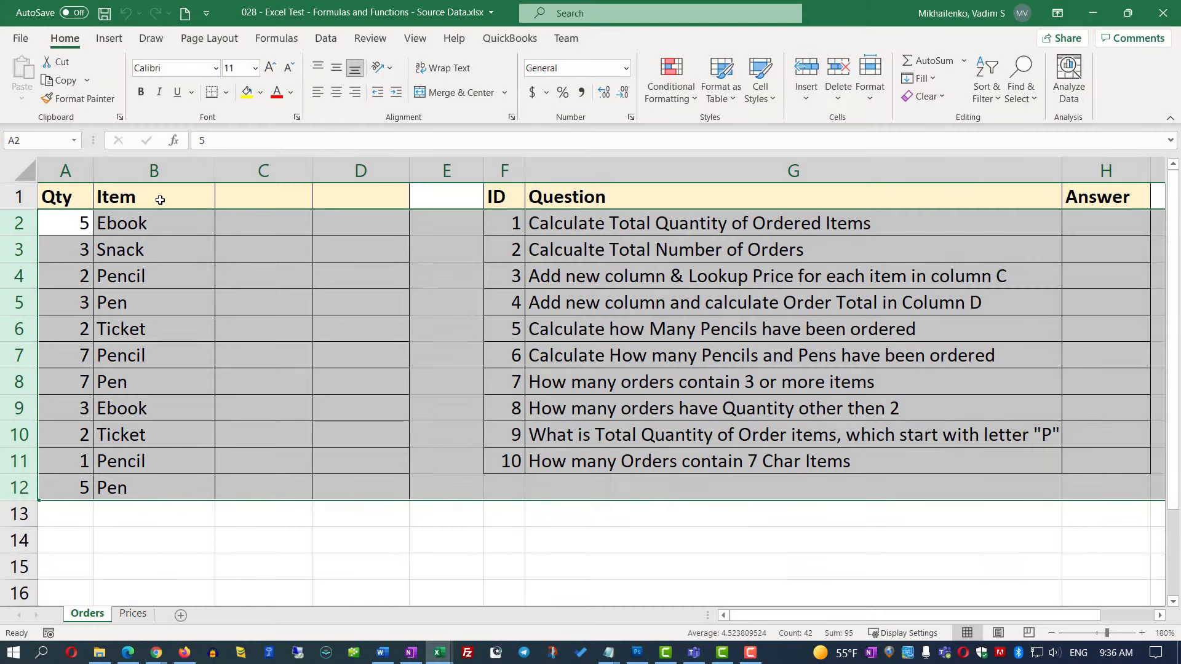
click(23, 225)
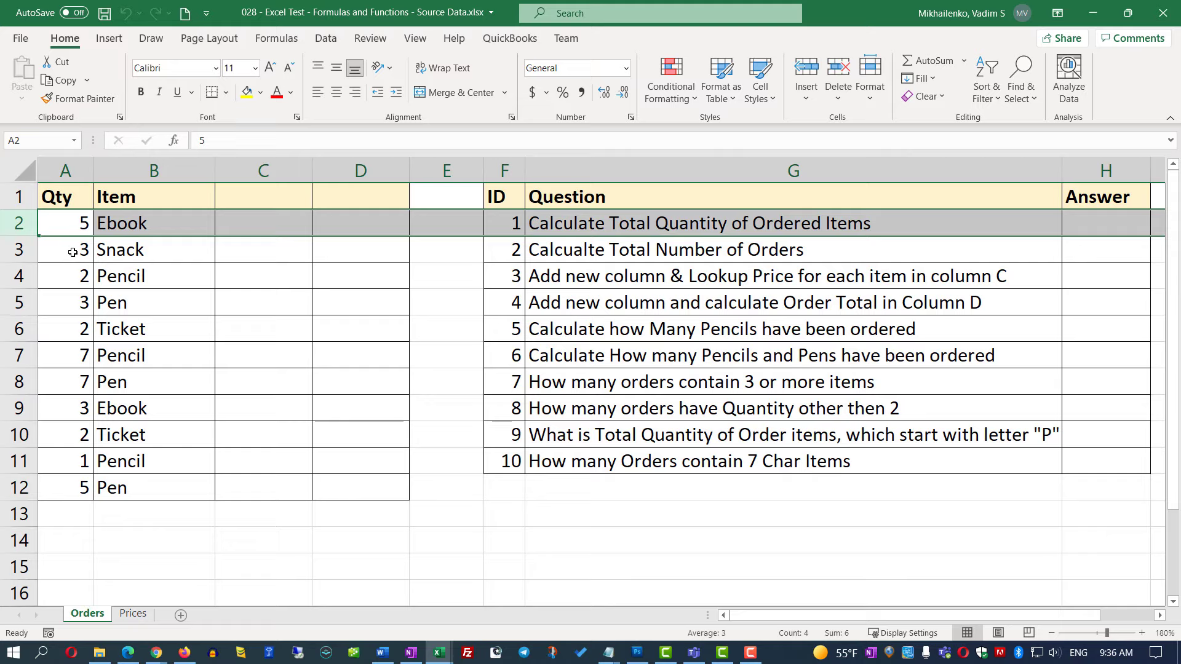
drag(73, 252, 158, 251)
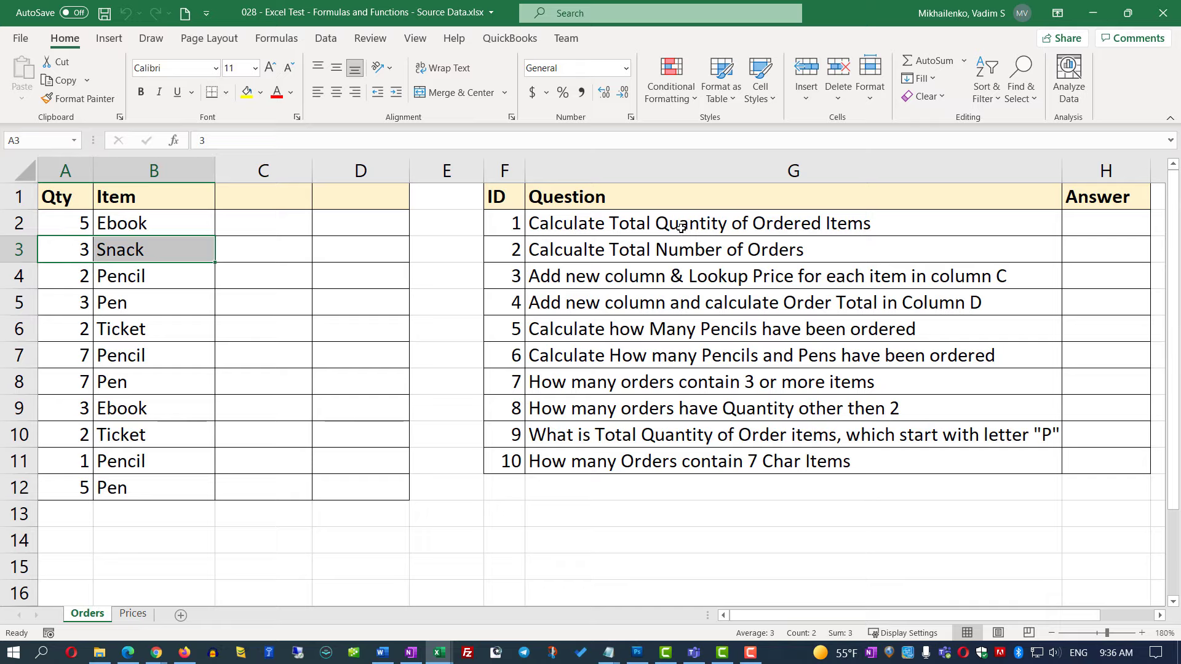
- Calculate the total quantity of ordered items in H2 with the formula =SUM(A2:A12)
click(1107, 229)
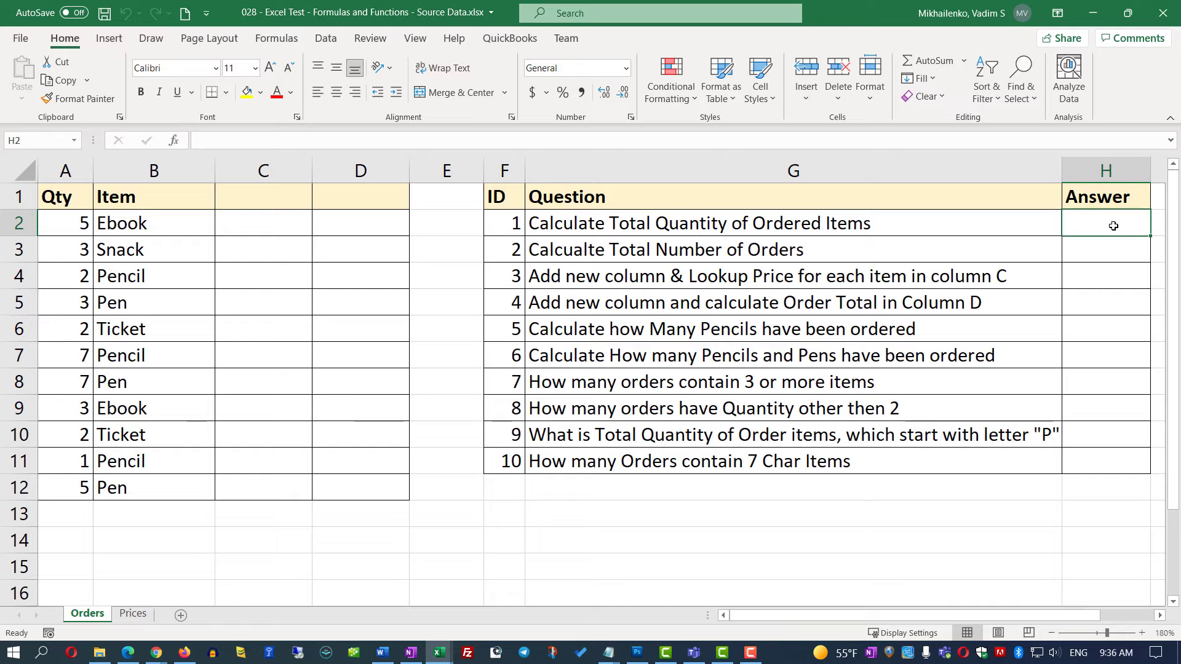
click(229, 136)
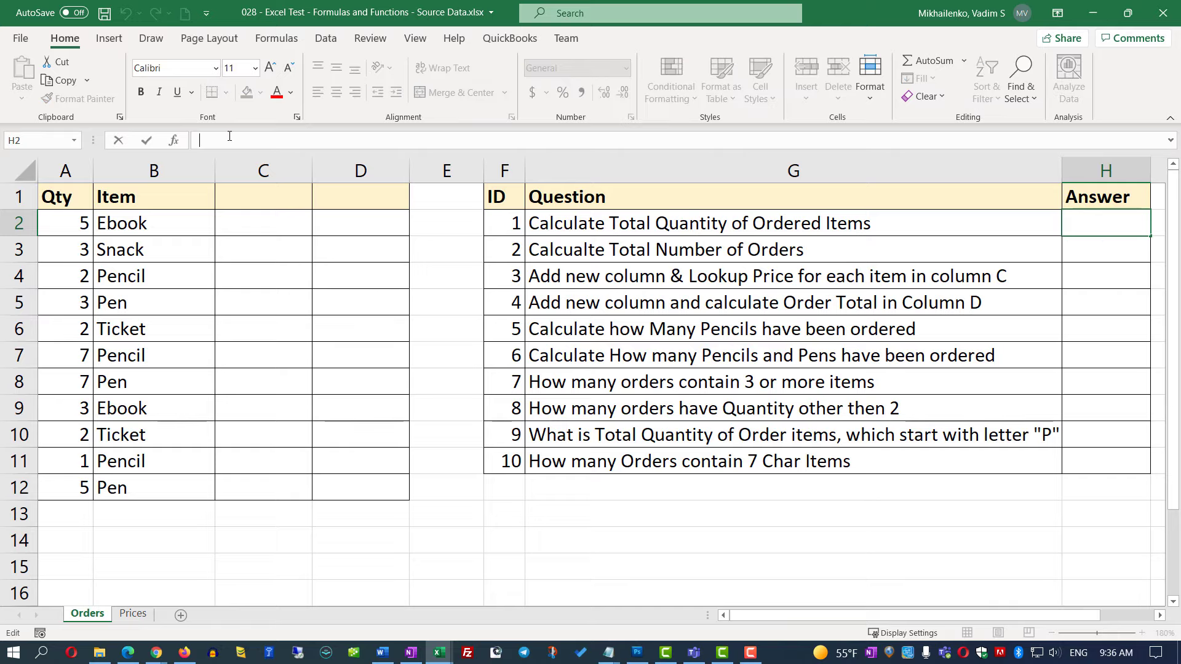
text(=)
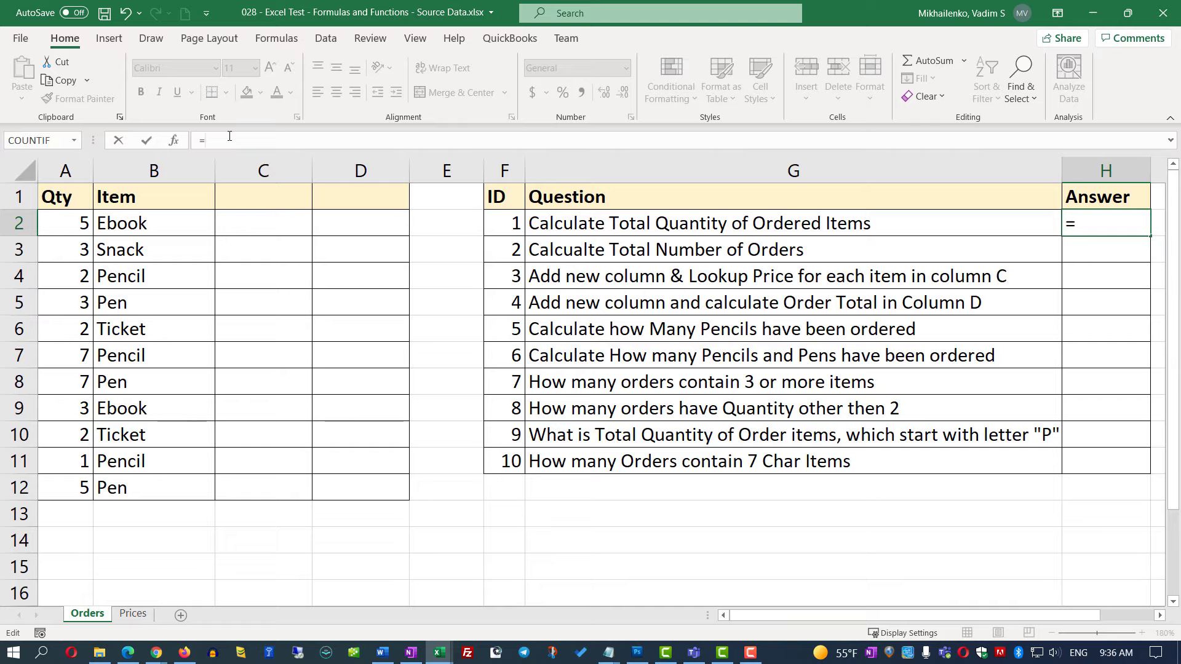
text(SUM)
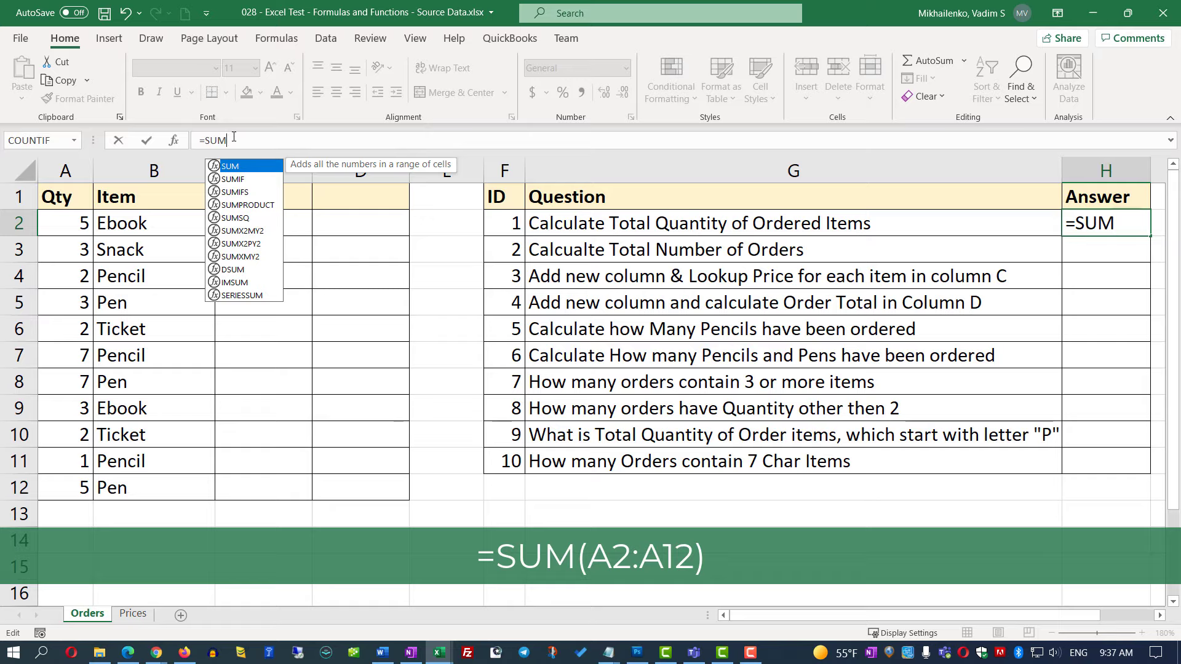
text(()
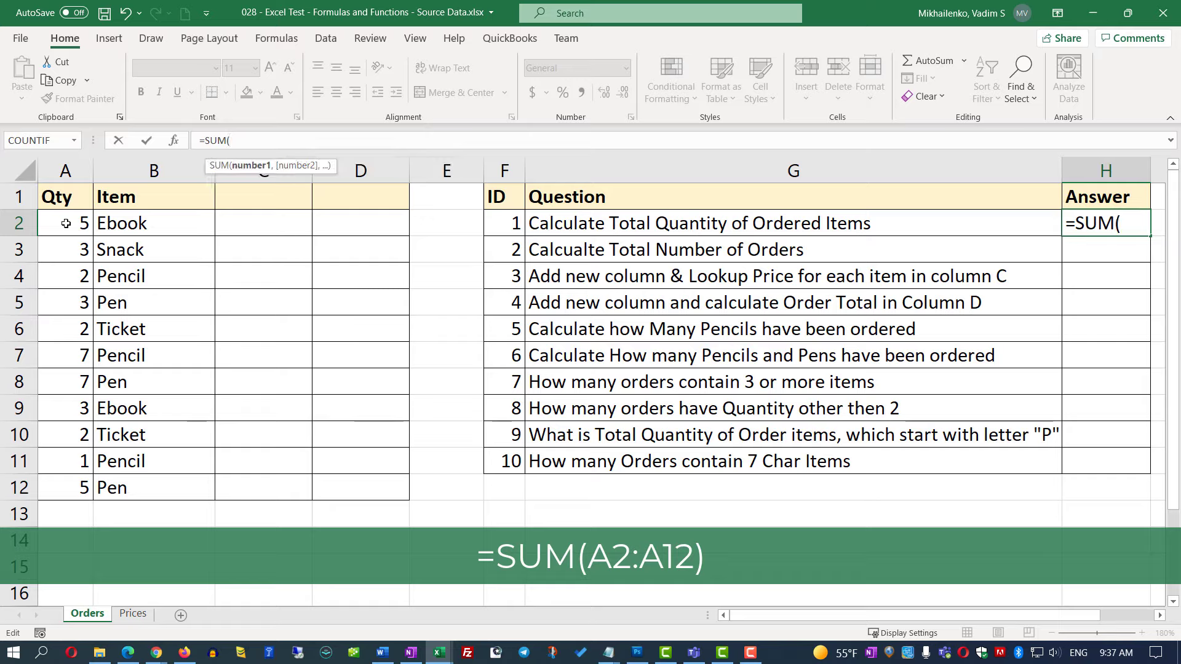
drag(71, 224, 70, 488)
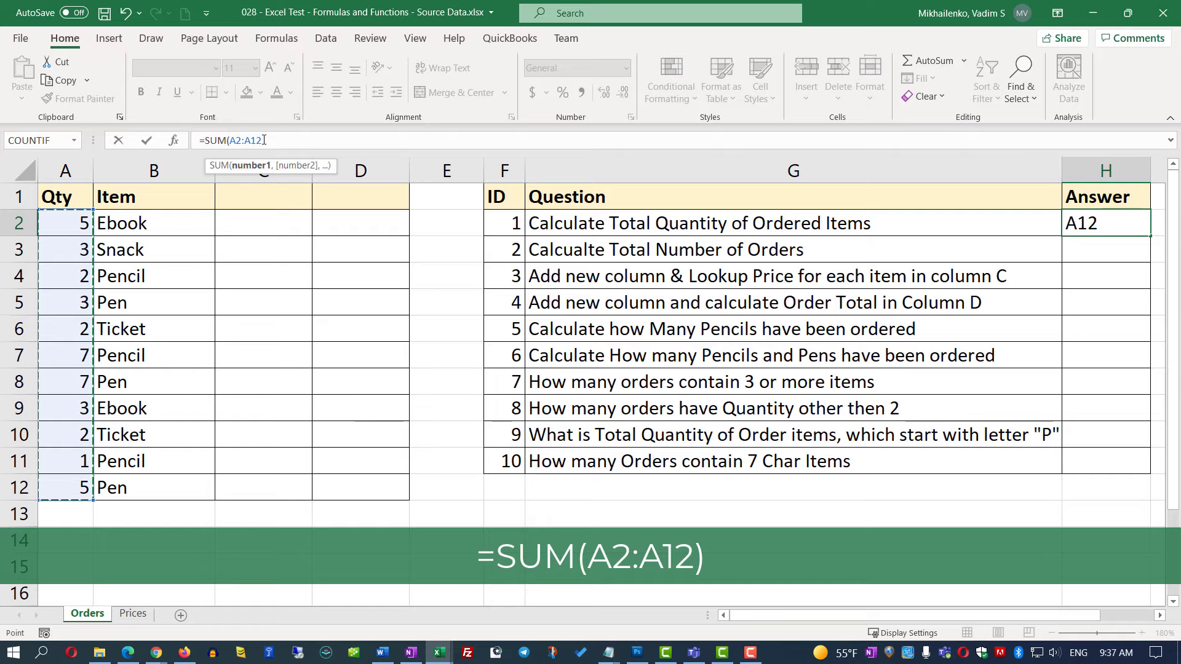
text())
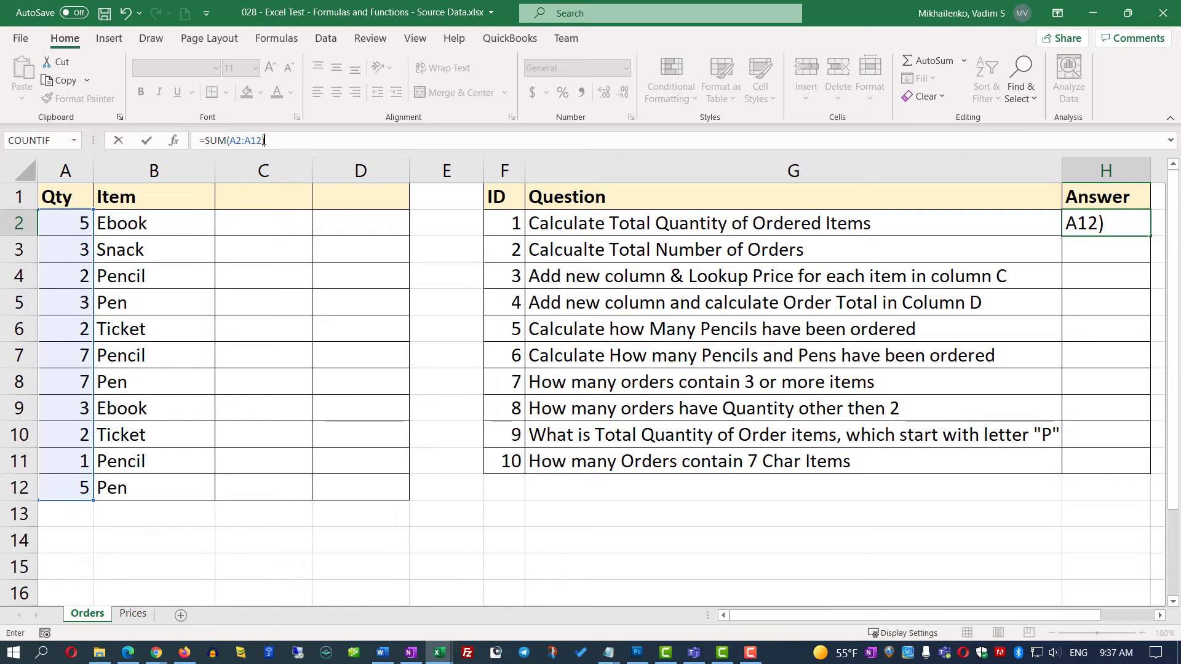
key(Return)
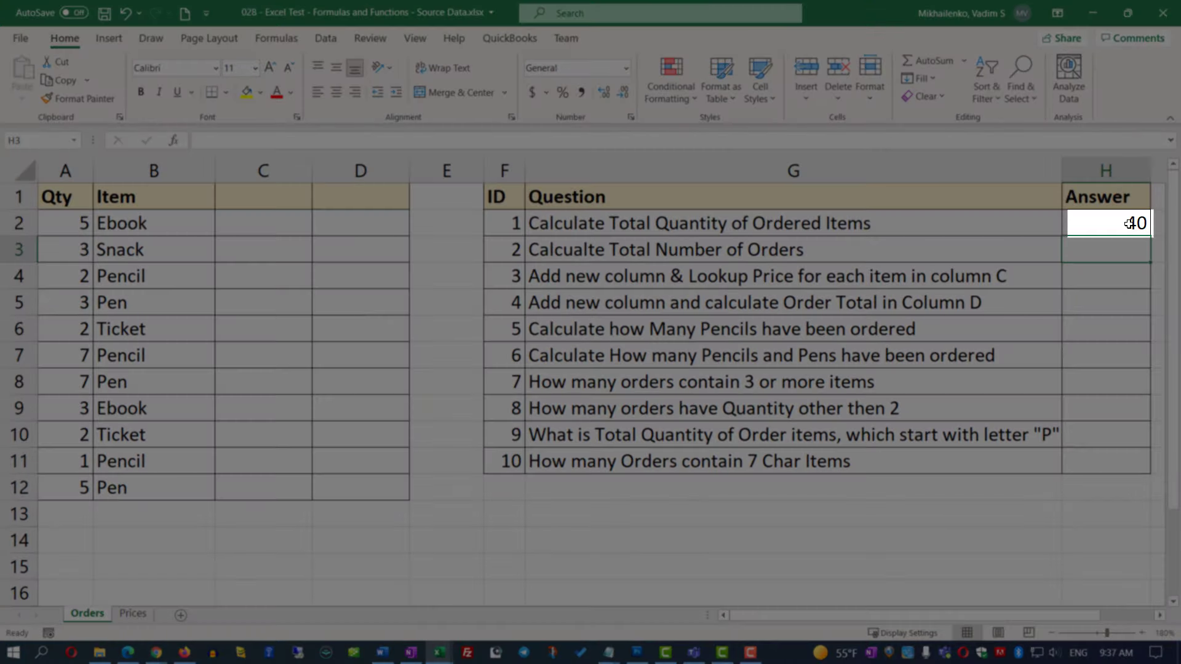
- Check the total quantity formula in H2 against the individual quantities in A2:A12
click(1130, 223)
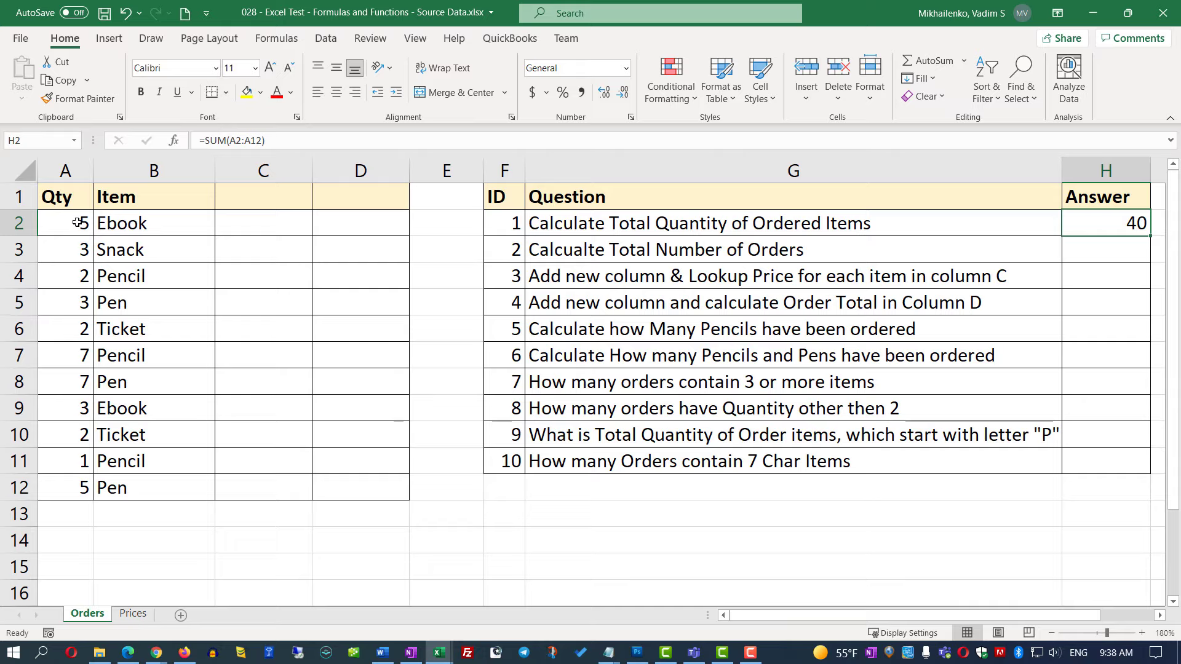
drag(78, 223, 67, 490)
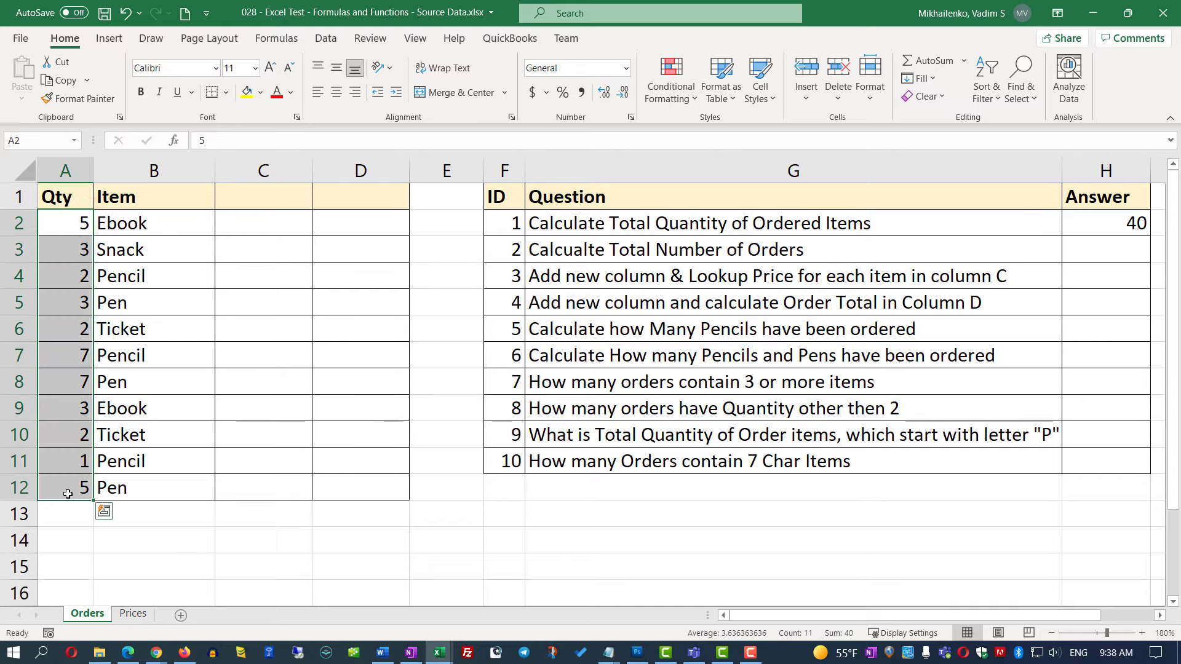
click(80, 224)
click(80, 246)
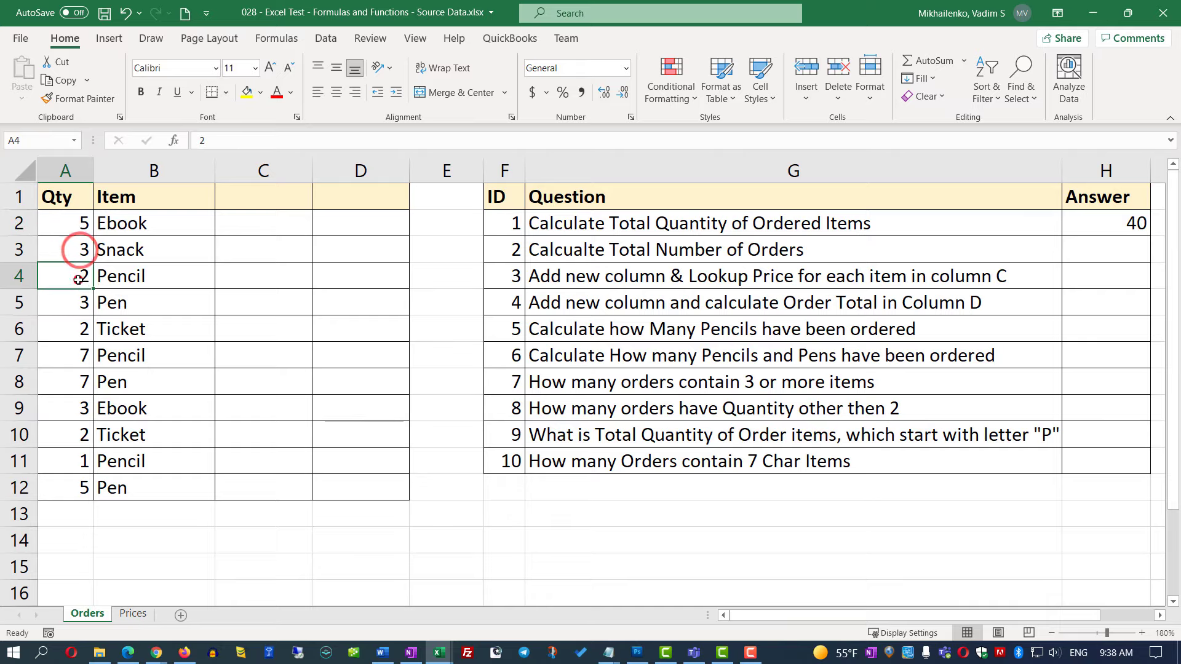
click(79, 276)
click(83, 303)
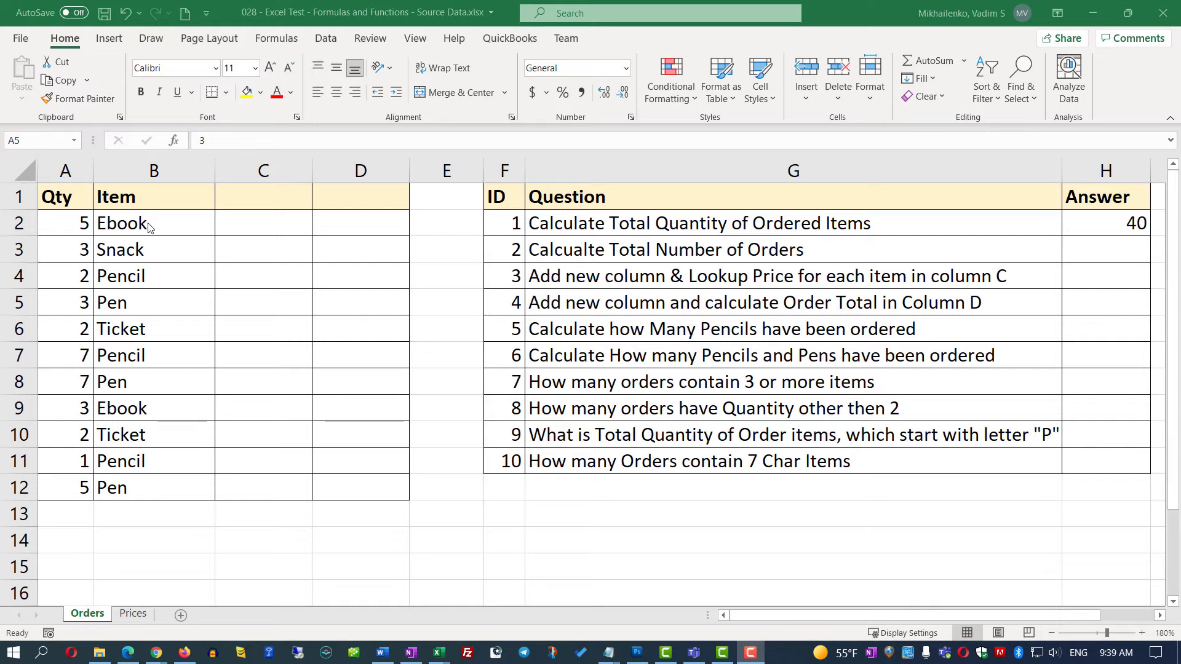
- Calculate the total number of orders in H3 with the formula =COUNT(A2:A12)
click(1119, 255)
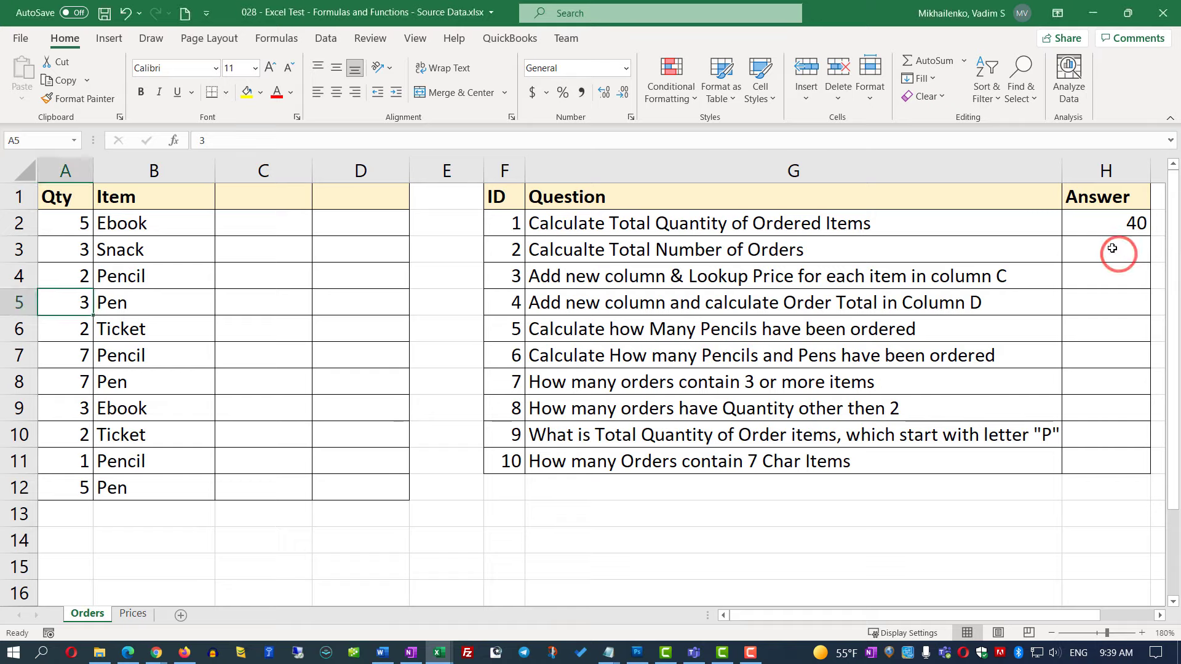
click(1112, 248)
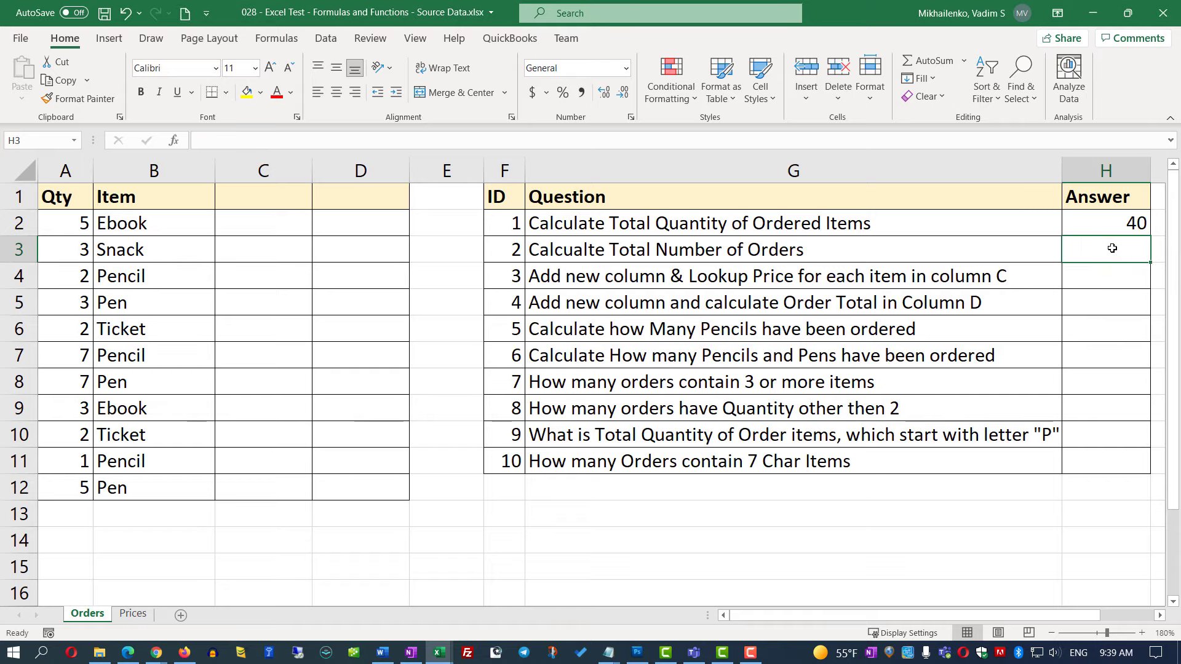
click(212, 134)
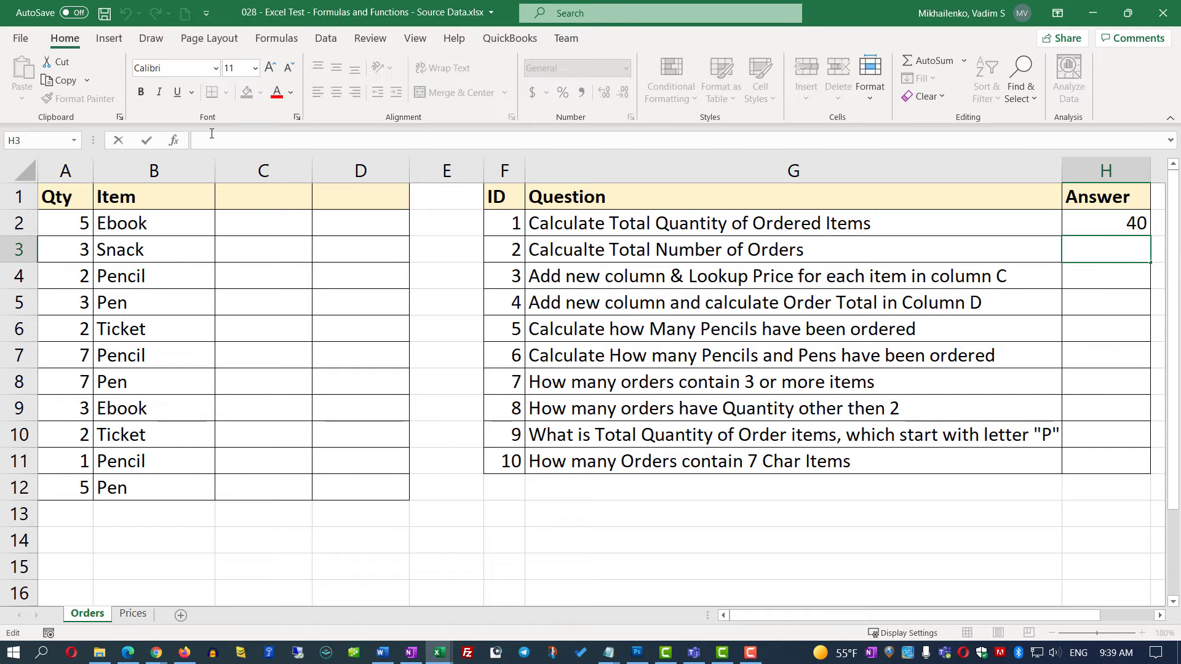
text(=C)
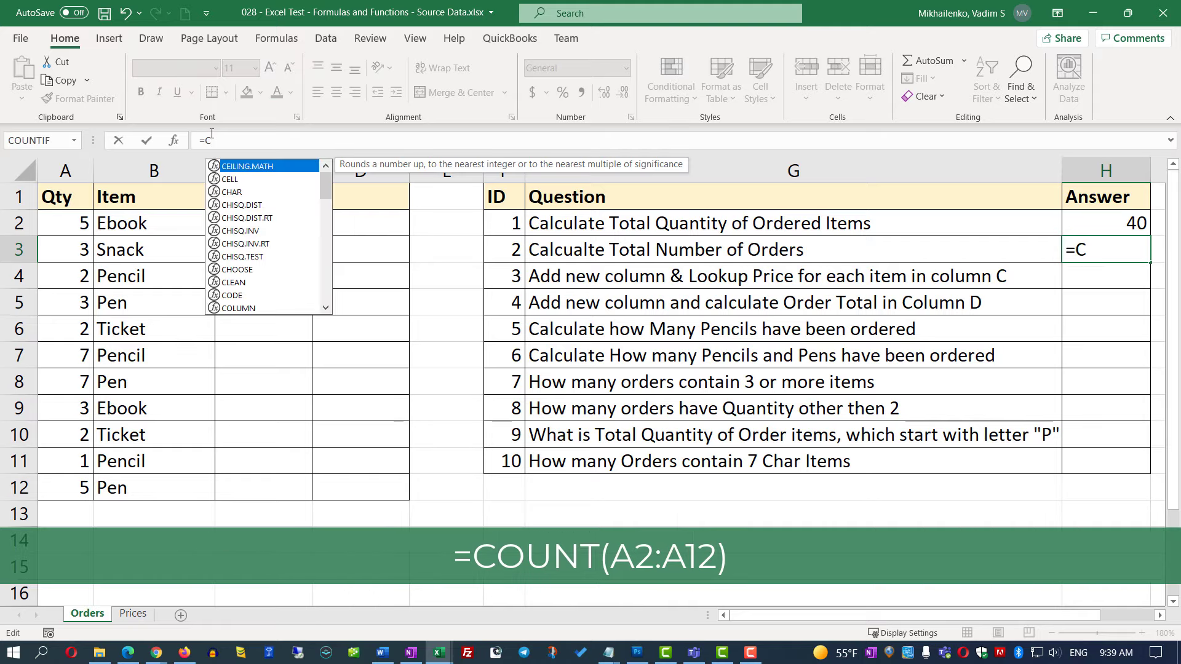
text(OUNT)
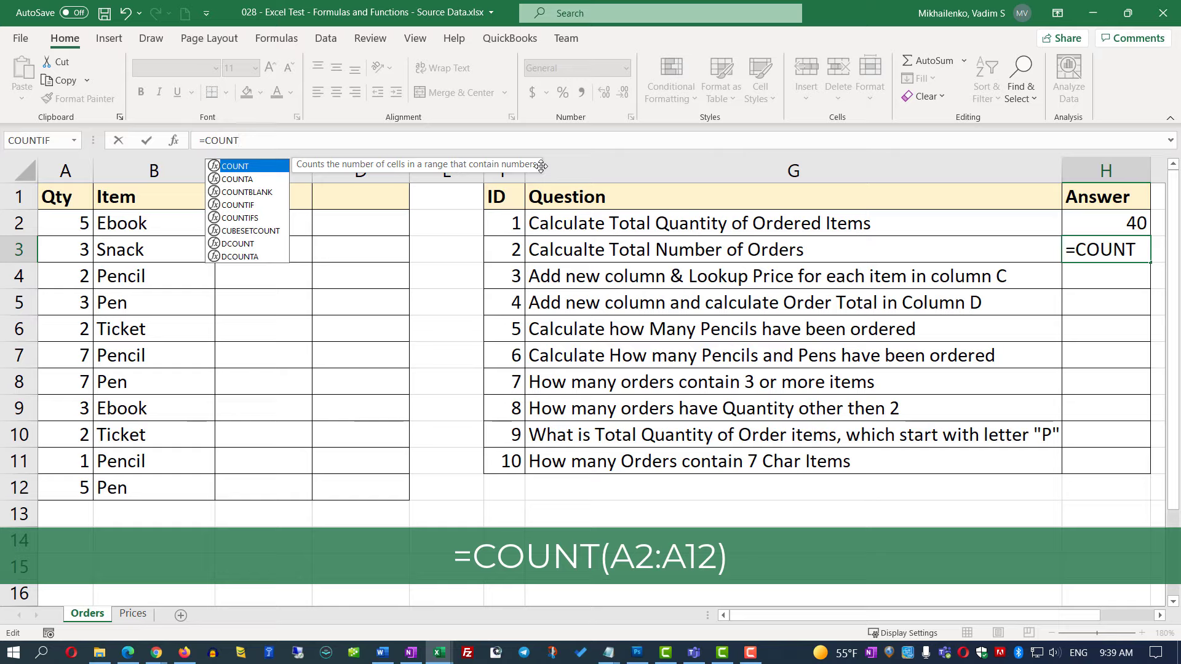
text(()
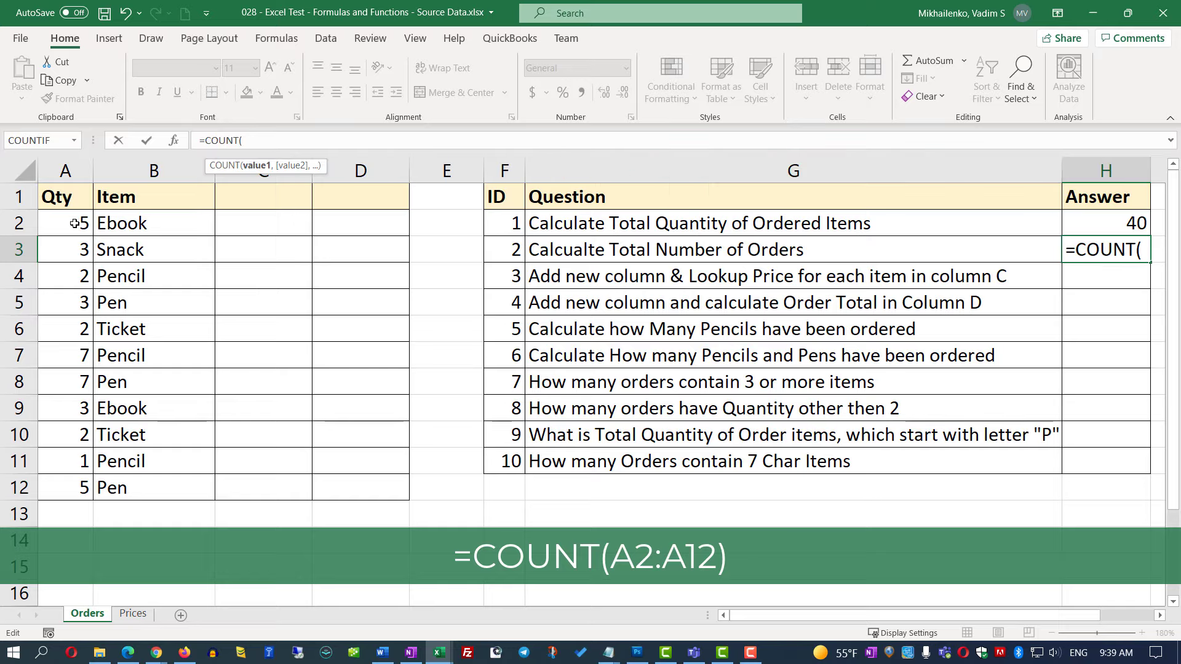
drag(75, 220, 64, 485)
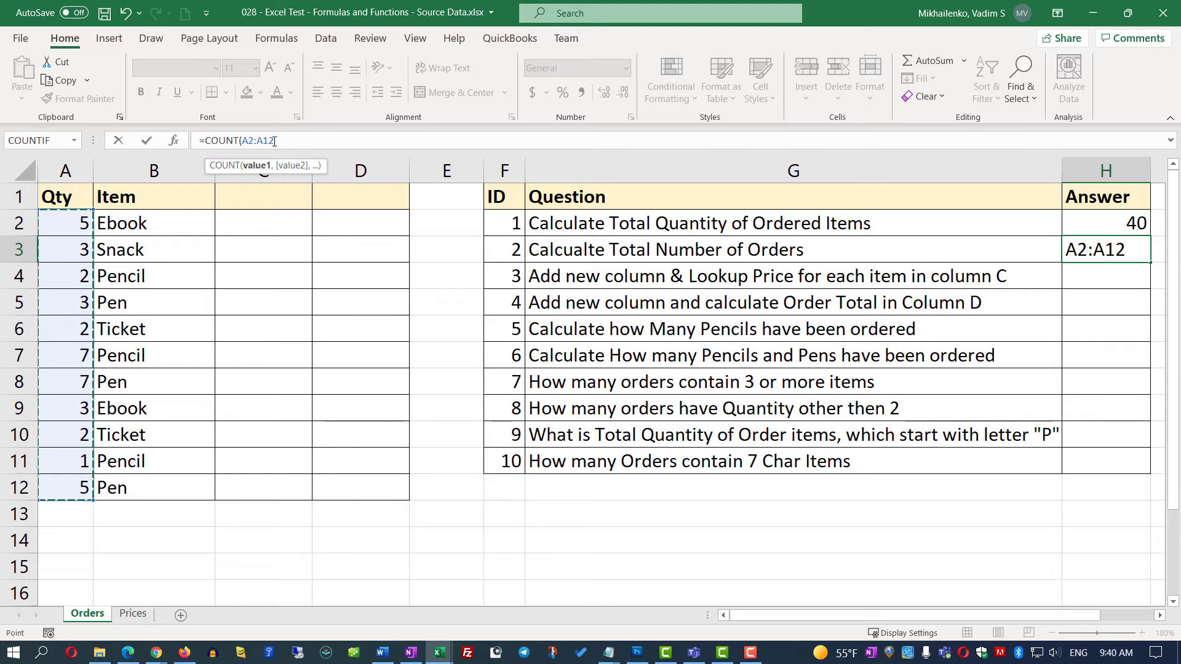
text())
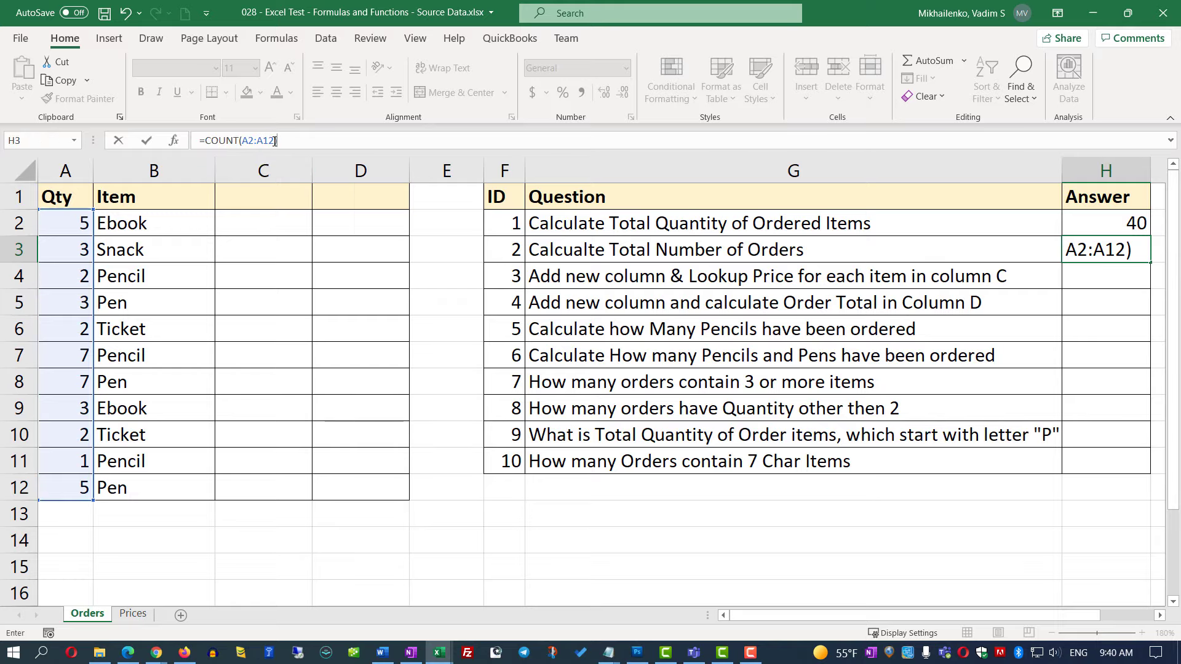
key(Return)
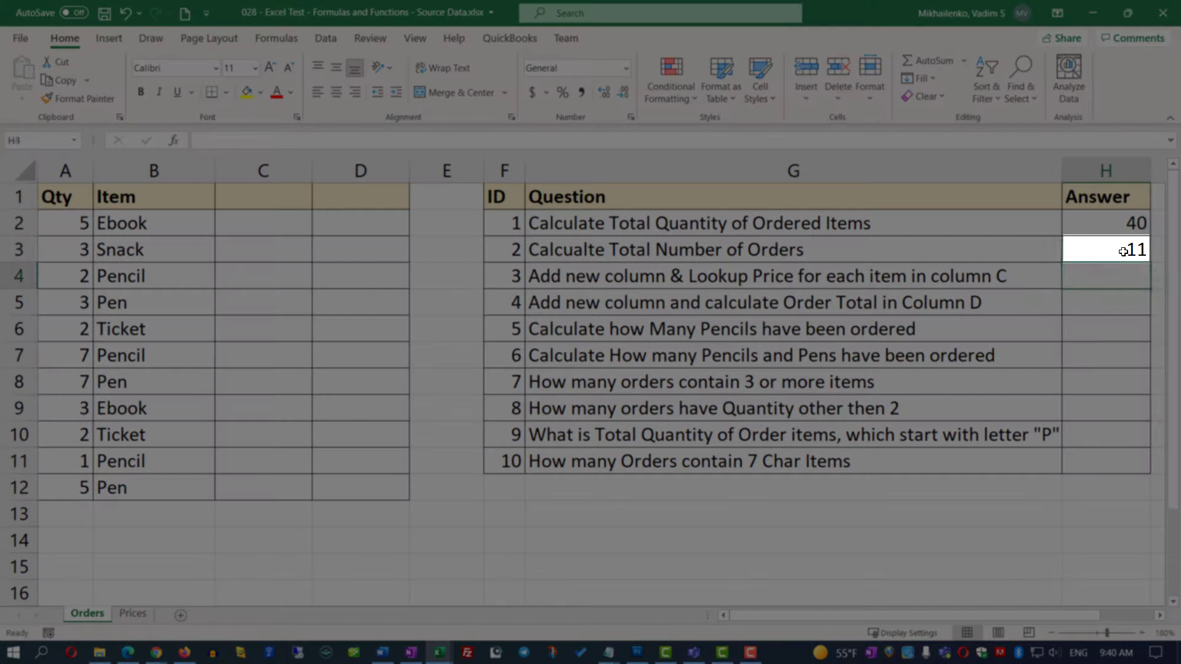
click(1123, 251)
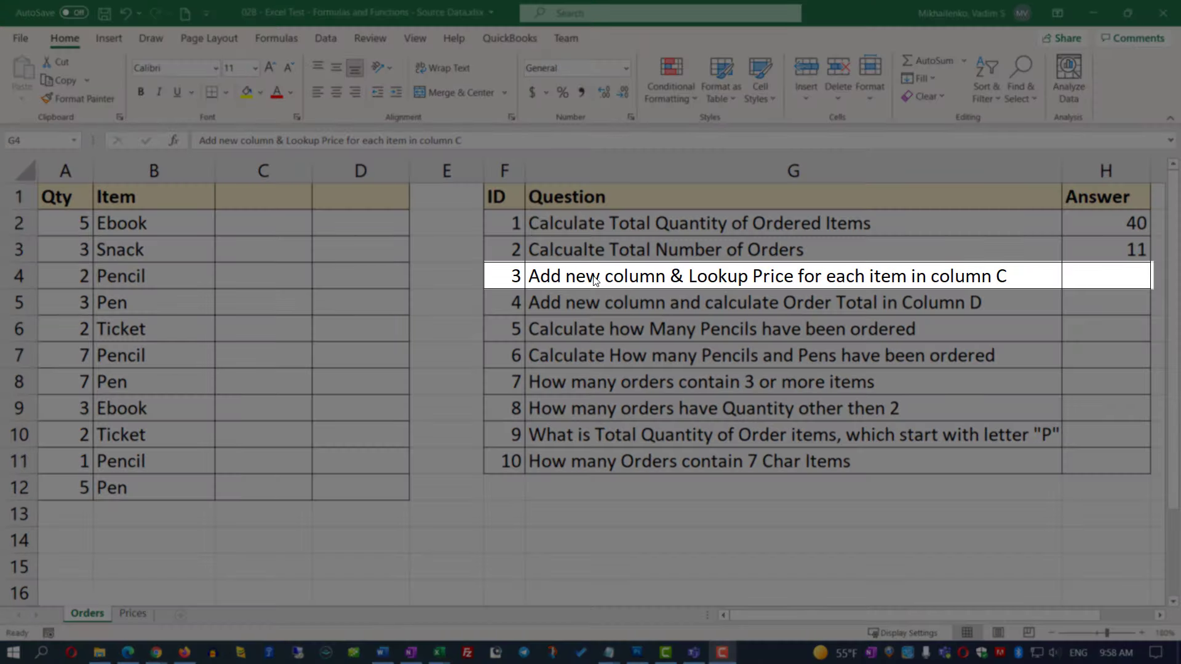
- Read question 3 about looking up prices and examine the item price table on the Prices sheet
click(976, 278)
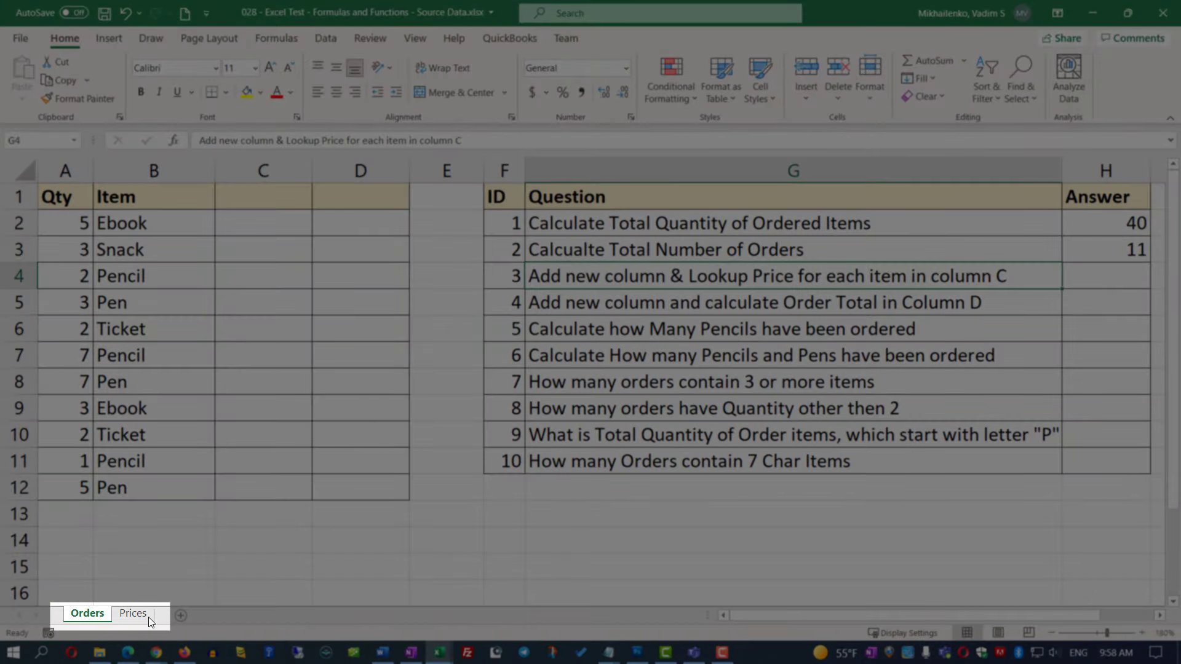
click(139, 618)
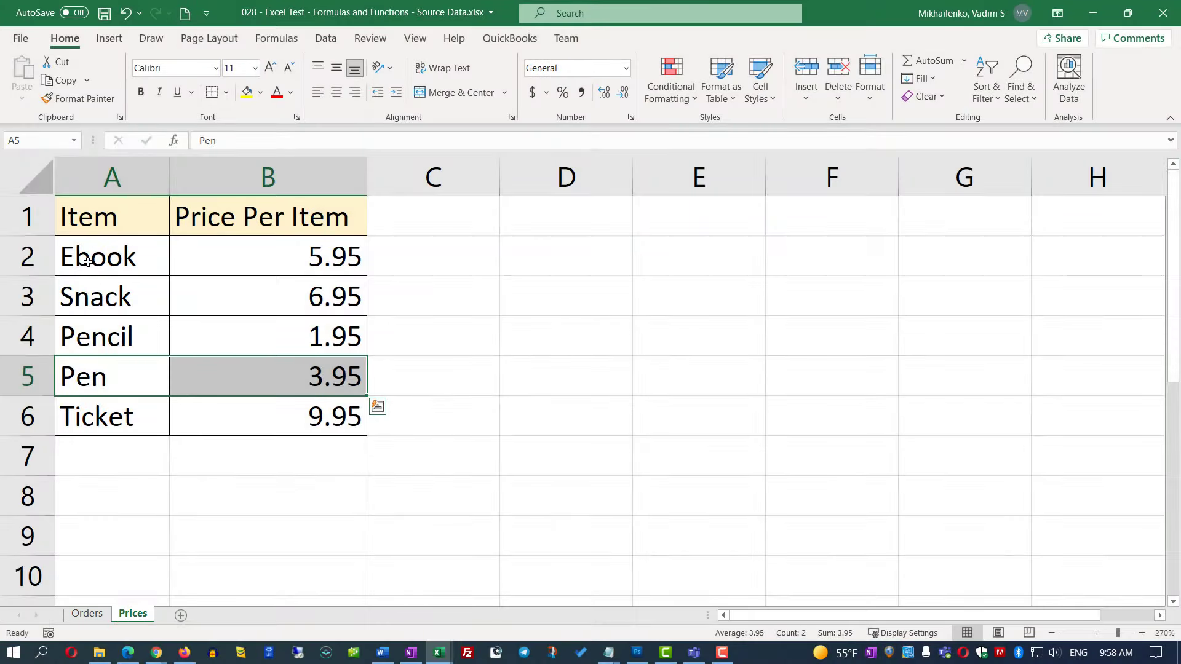
click(97, 259)
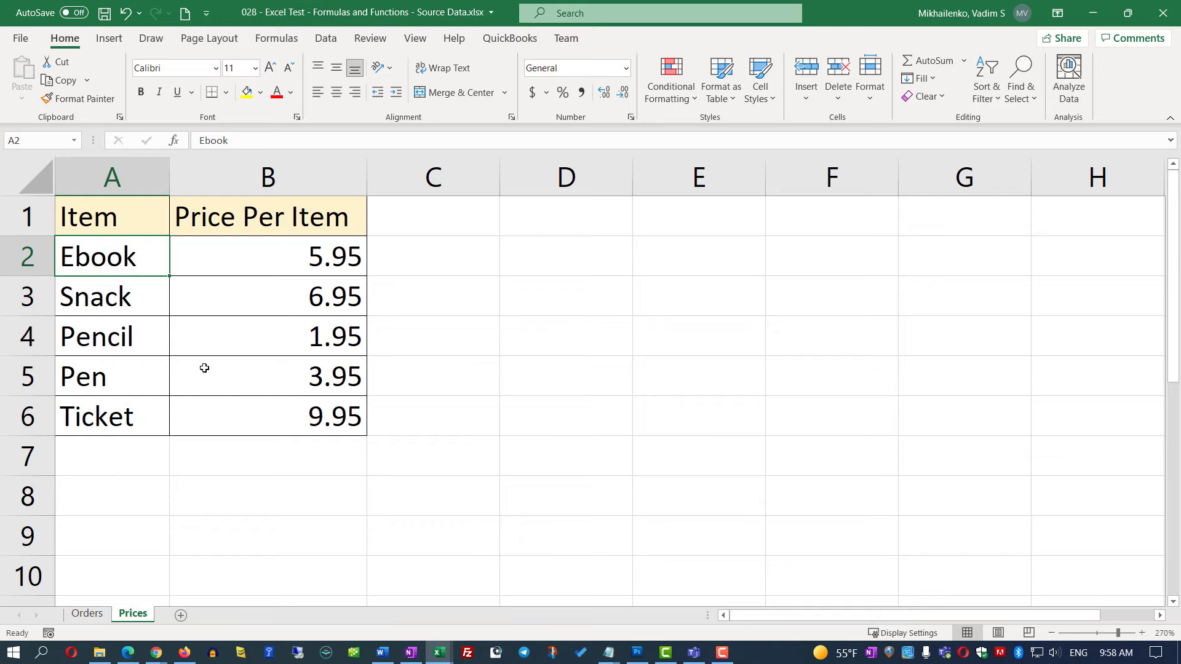
drag(116, 376, 270, 418)
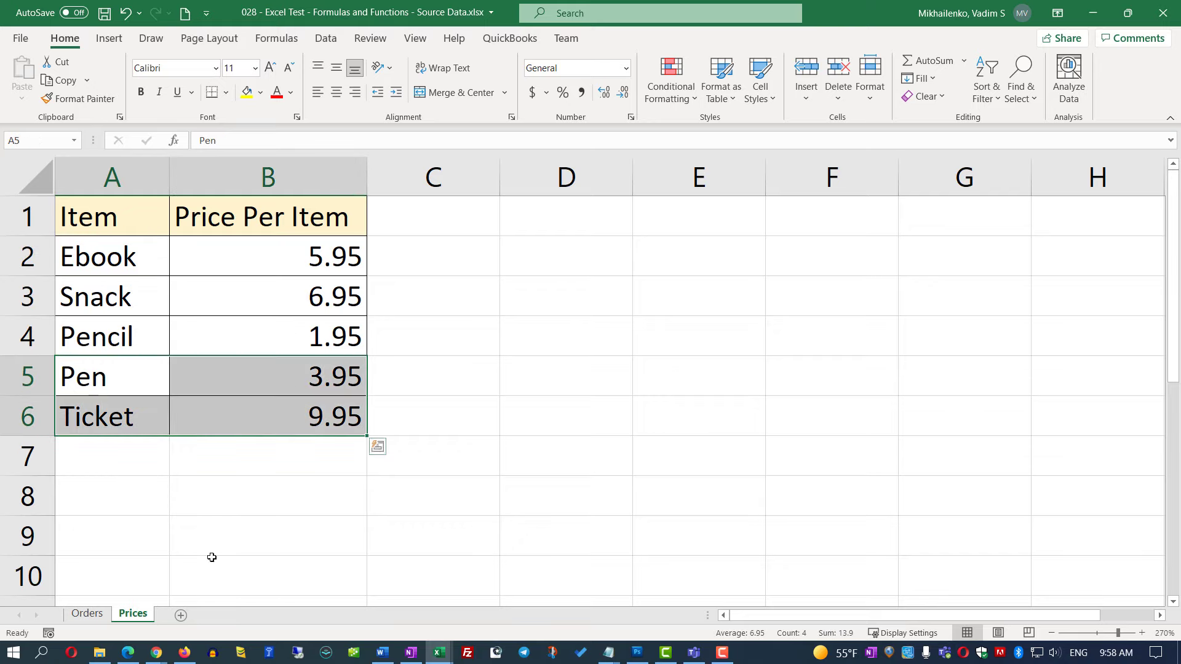
- Add the header "Price" in C1 of the Orders sheet
click(97, 615)
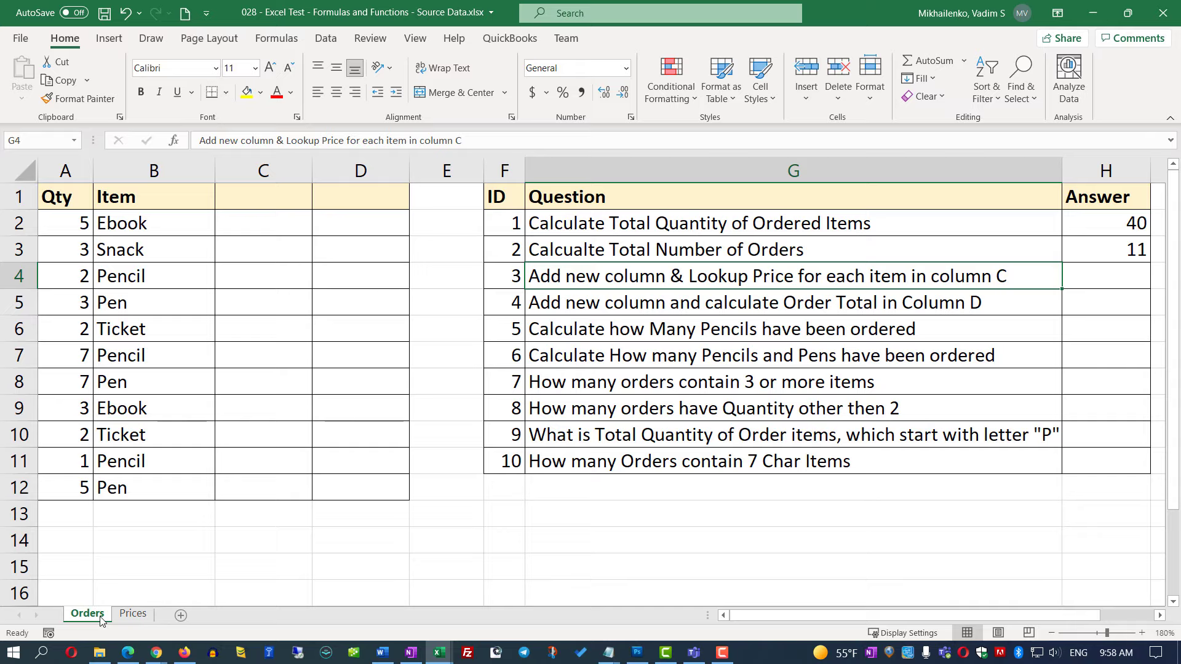
click(246, 197)
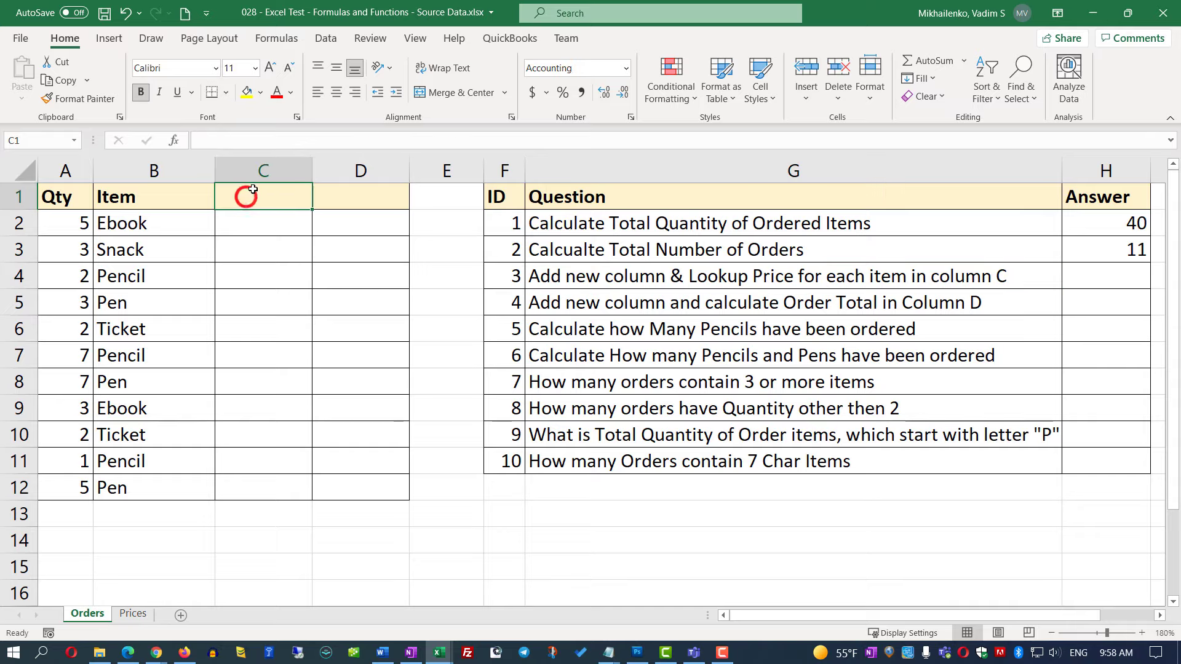
text(Price)
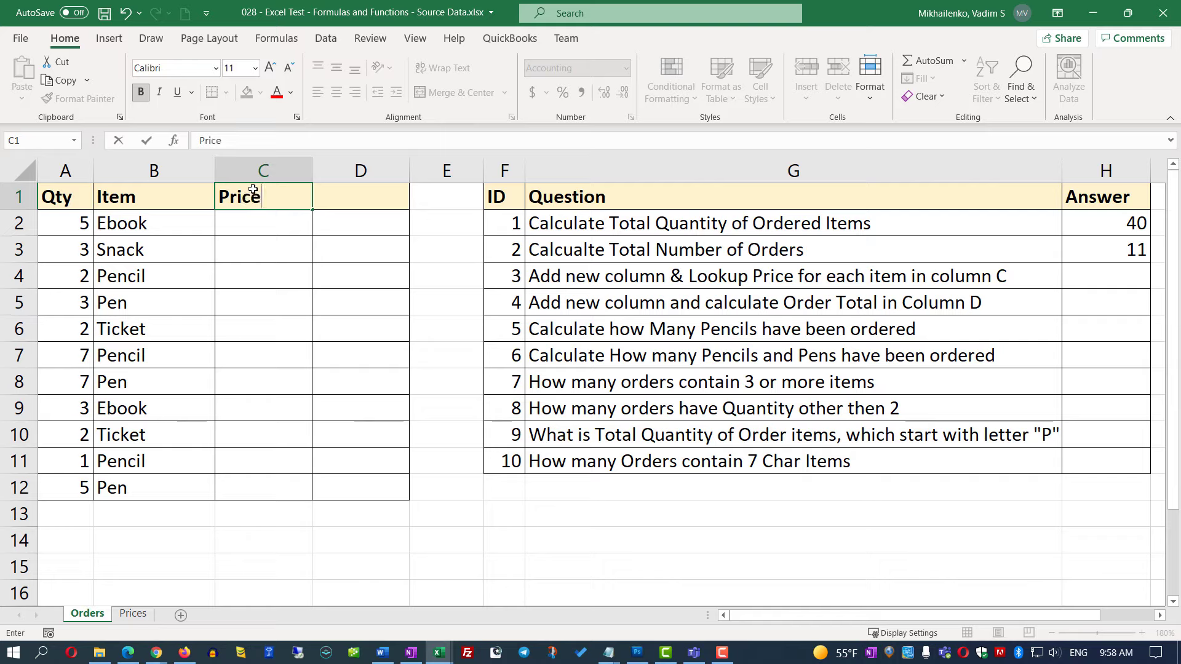
key(Return)
- Look up the first item's price in C2 with an exact-match formula =VLOOKUP(B2,Prices!A2:B6,2,FALSE)
click(257, 226)
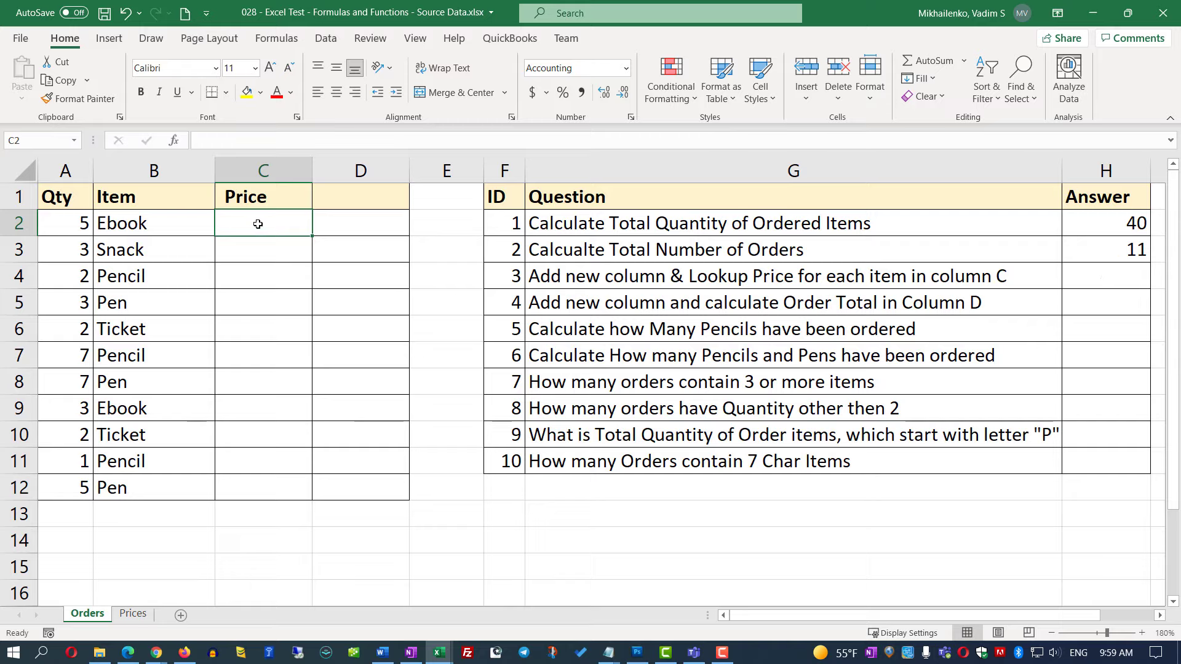
click(211, 140)
text(=)
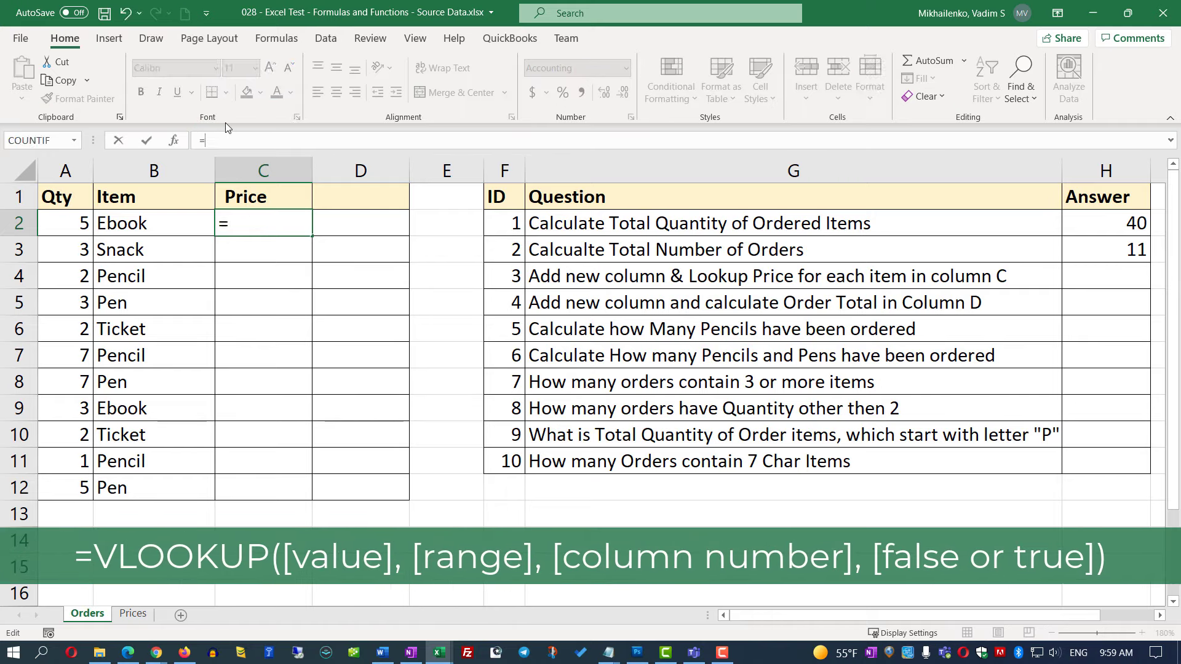
text(VLOOKUP)
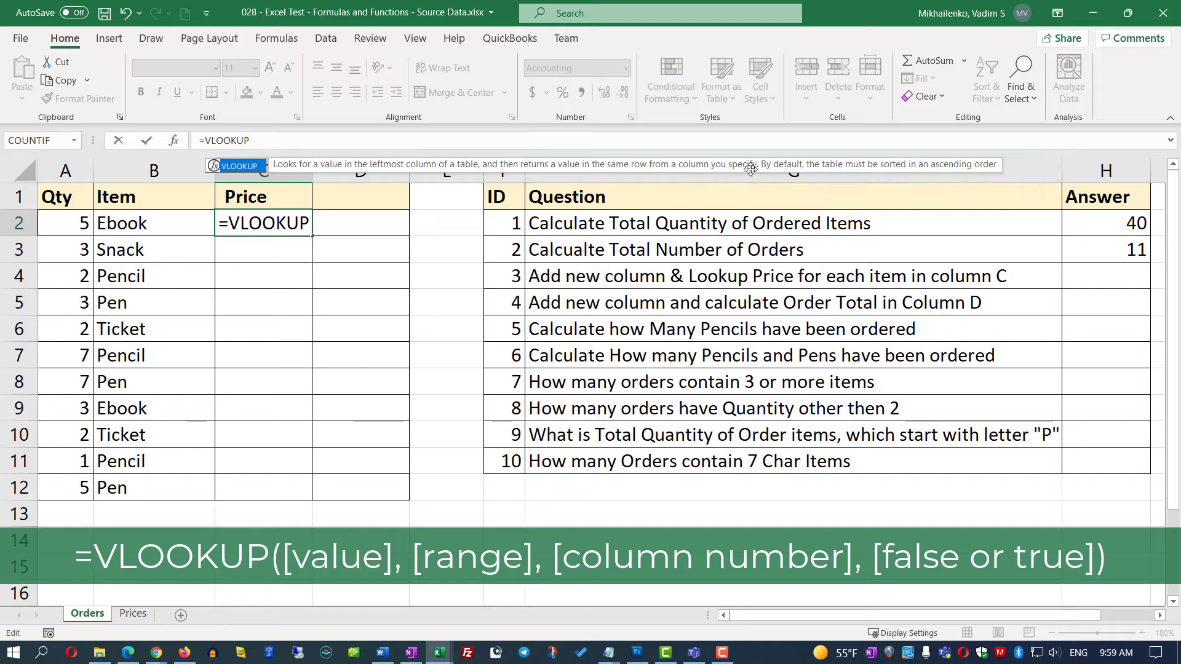
text(()
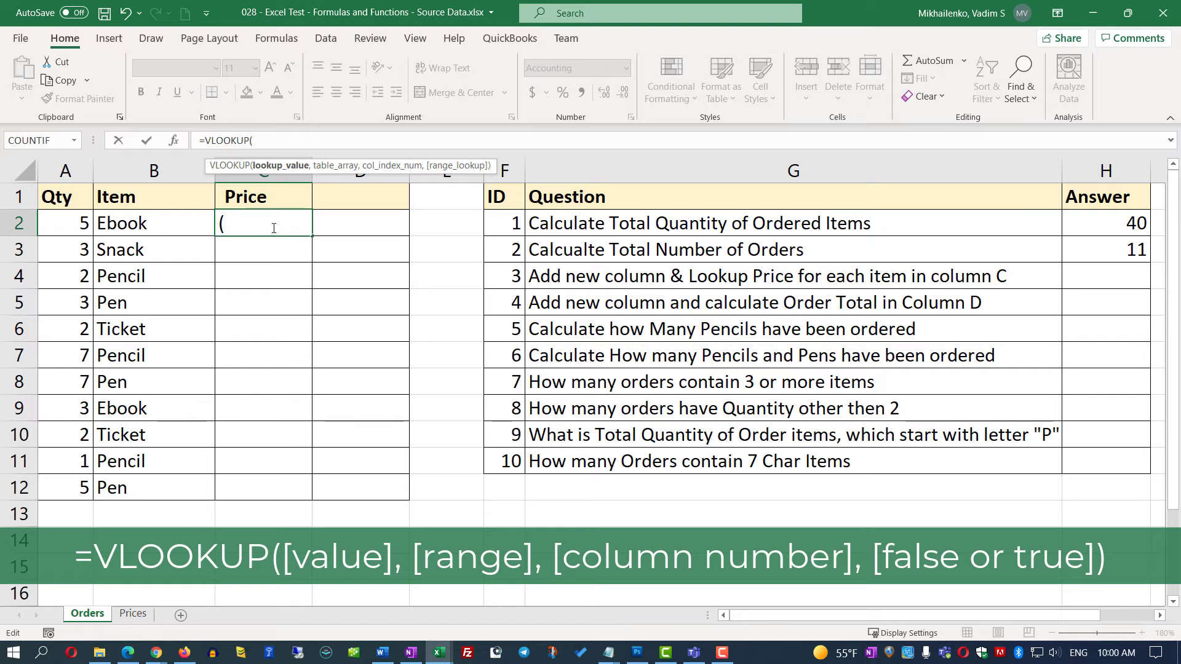
click(142, 225)
text(,)
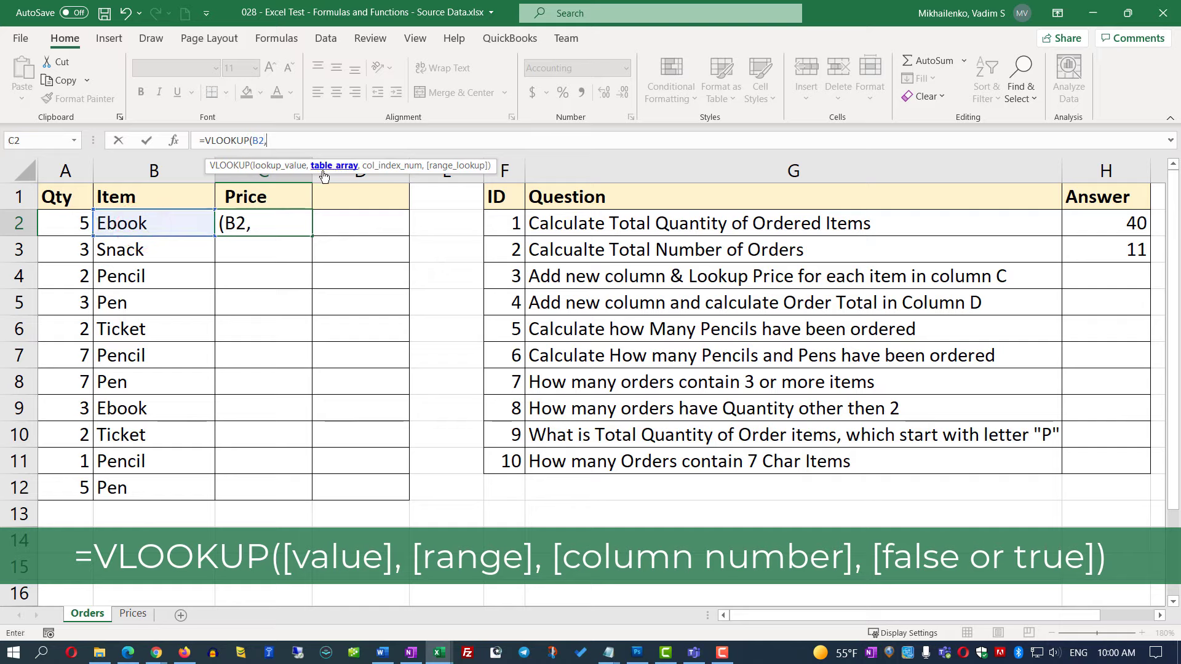
click(133, 614)
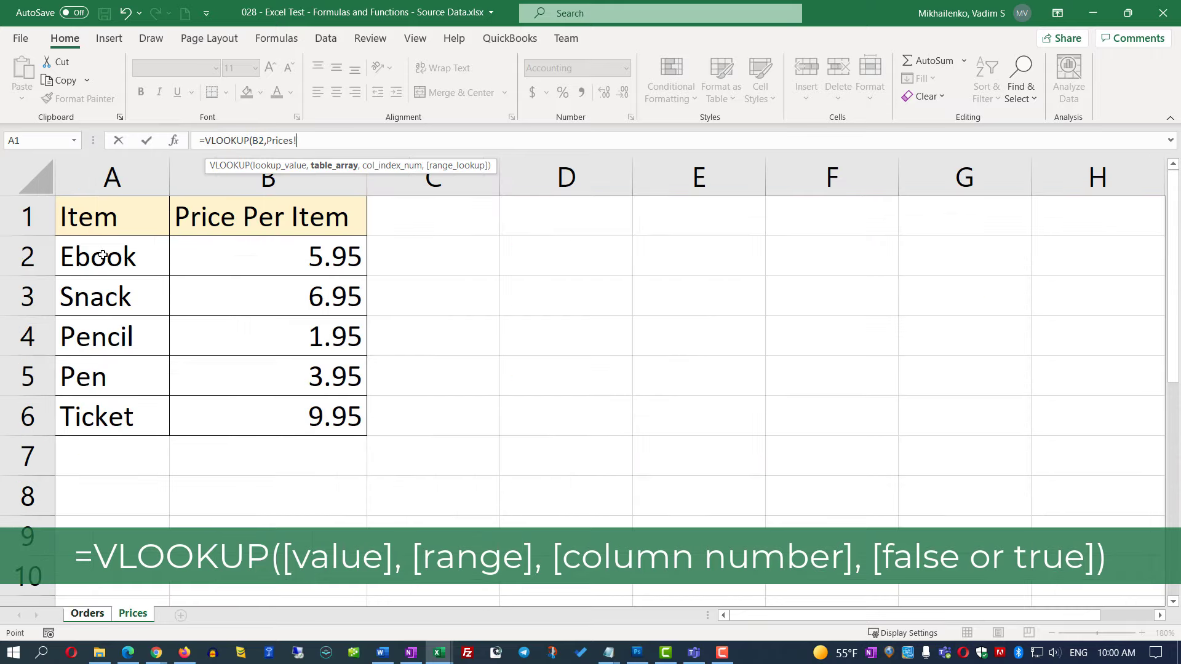
drag(102, 255, 301, 408)
text(,)
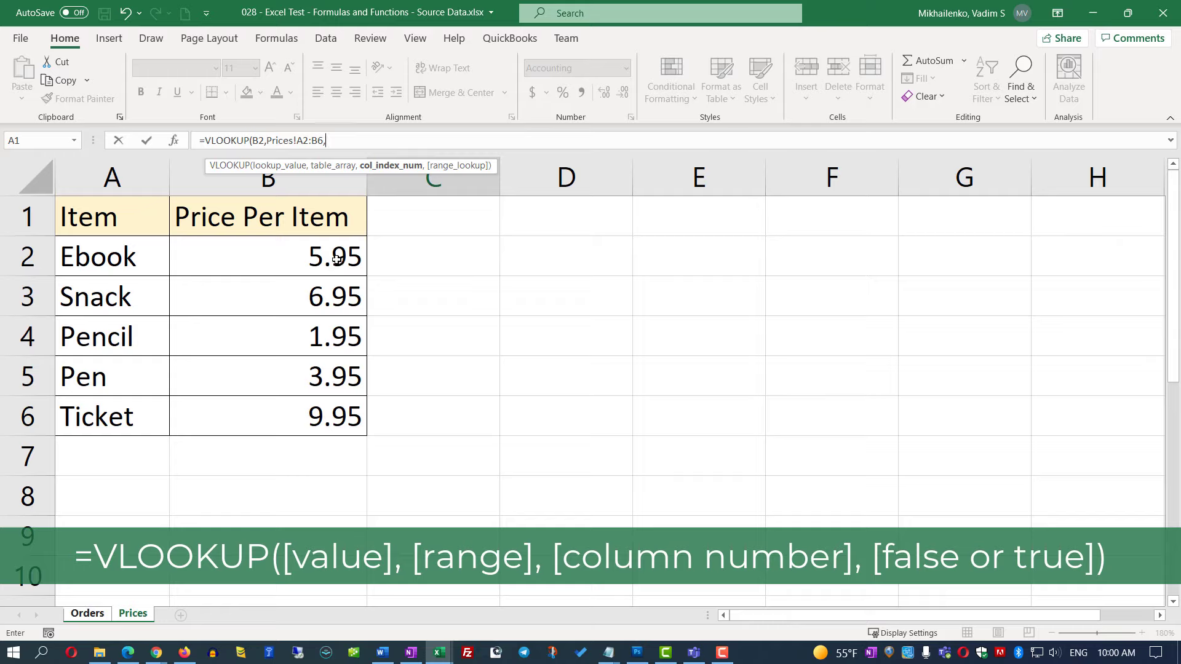
text(2,)
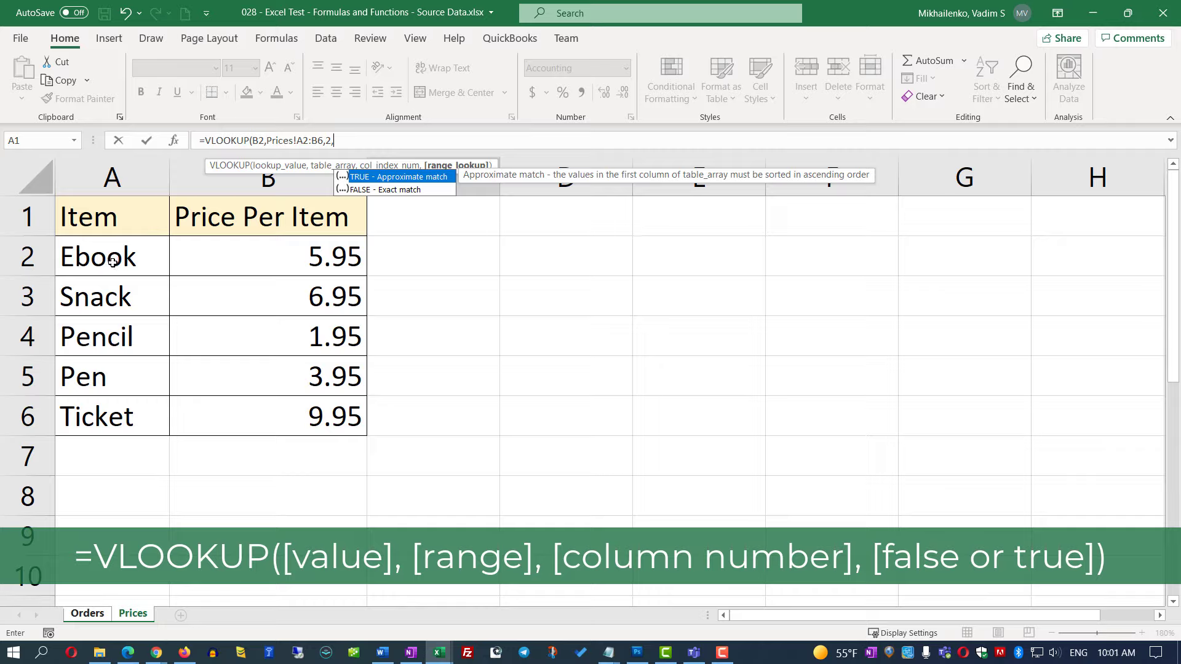
double_click(396, 188)
key(Return)
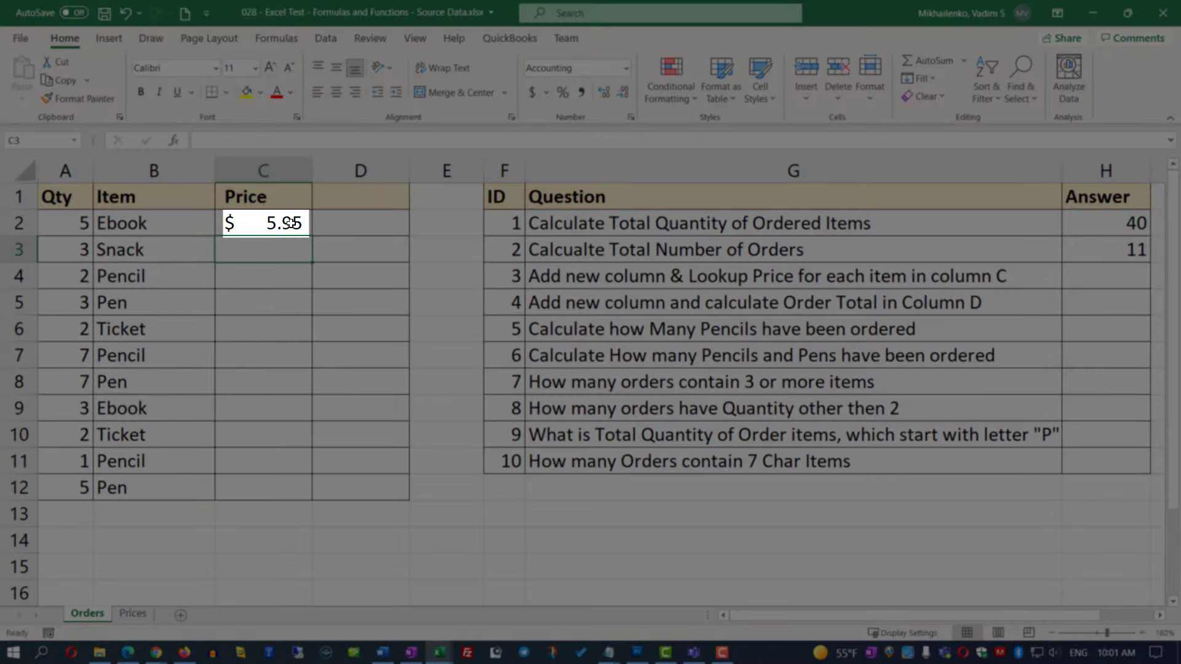
- Copy the price lookup formula from C2 down to C12
click(289, 223)
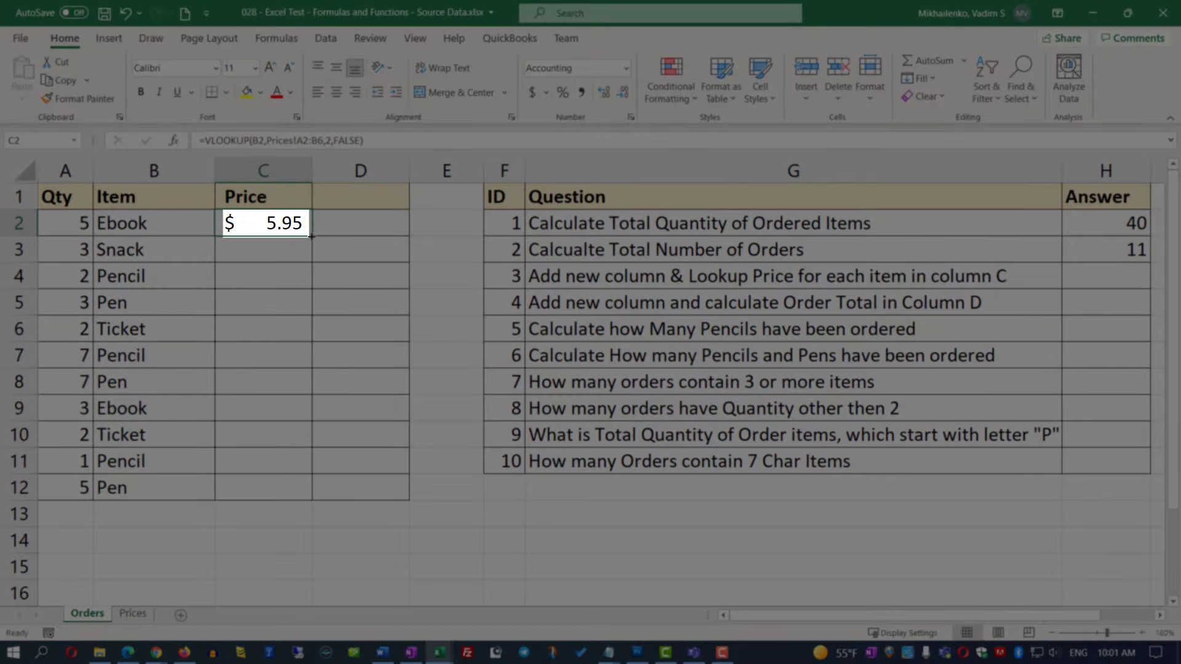
drag(310, 235, 303, 497)
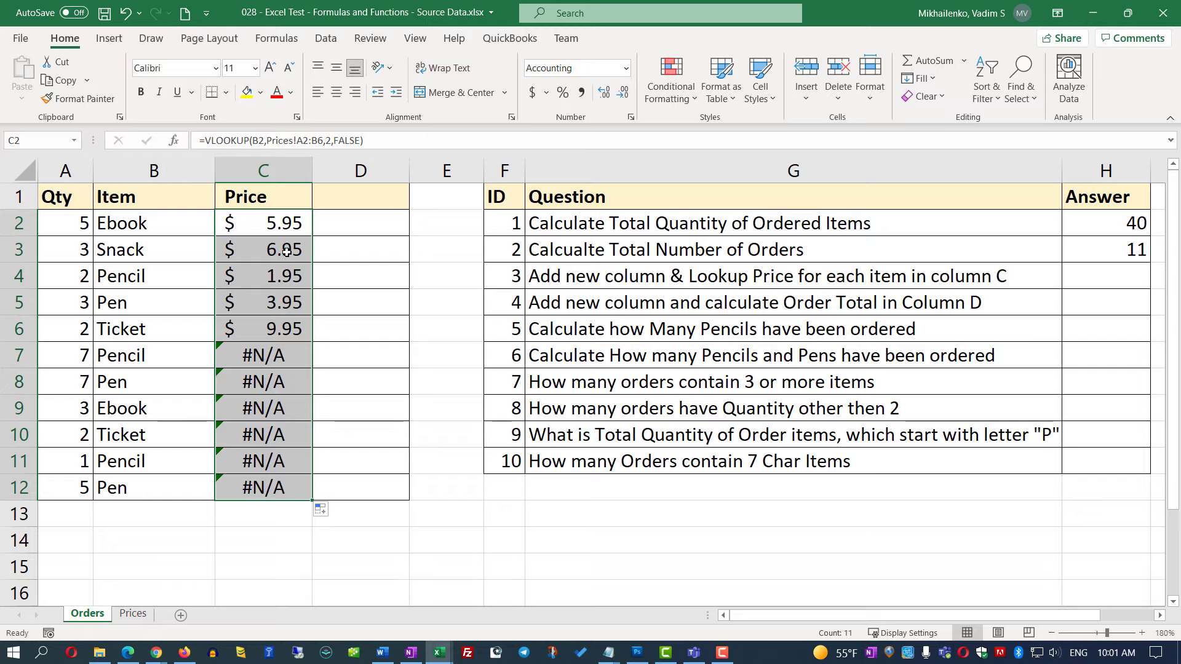
- Compare the table range in the copied lookup formulas from C2 through C7
click(283, 224)
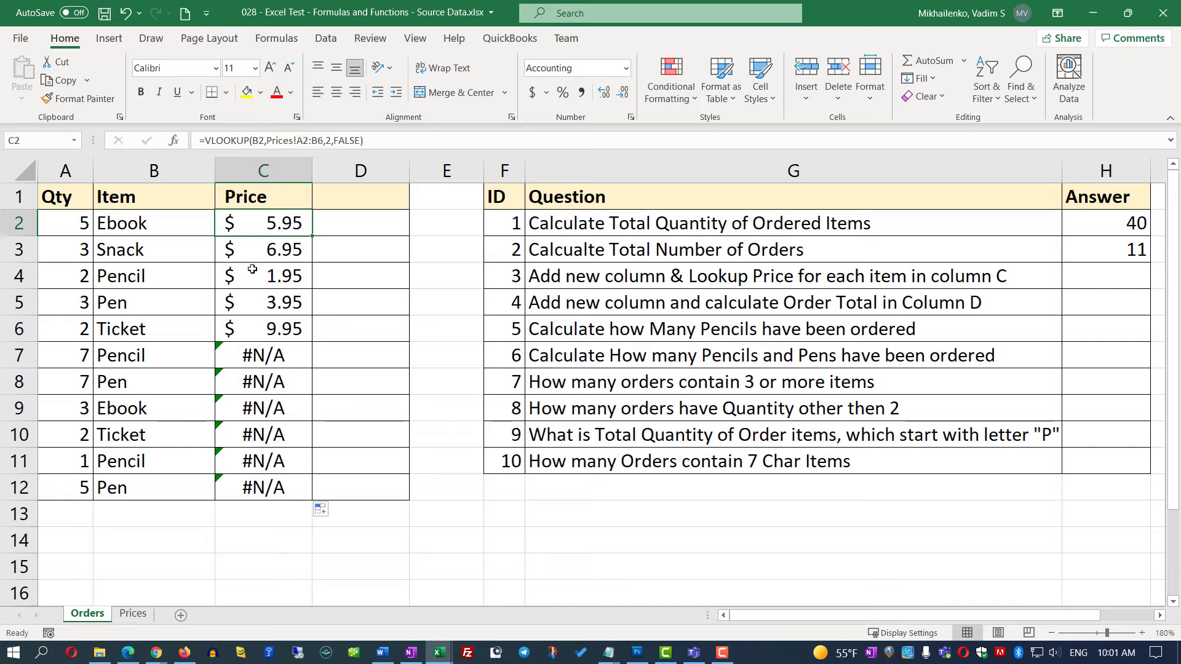
click(285, 251)
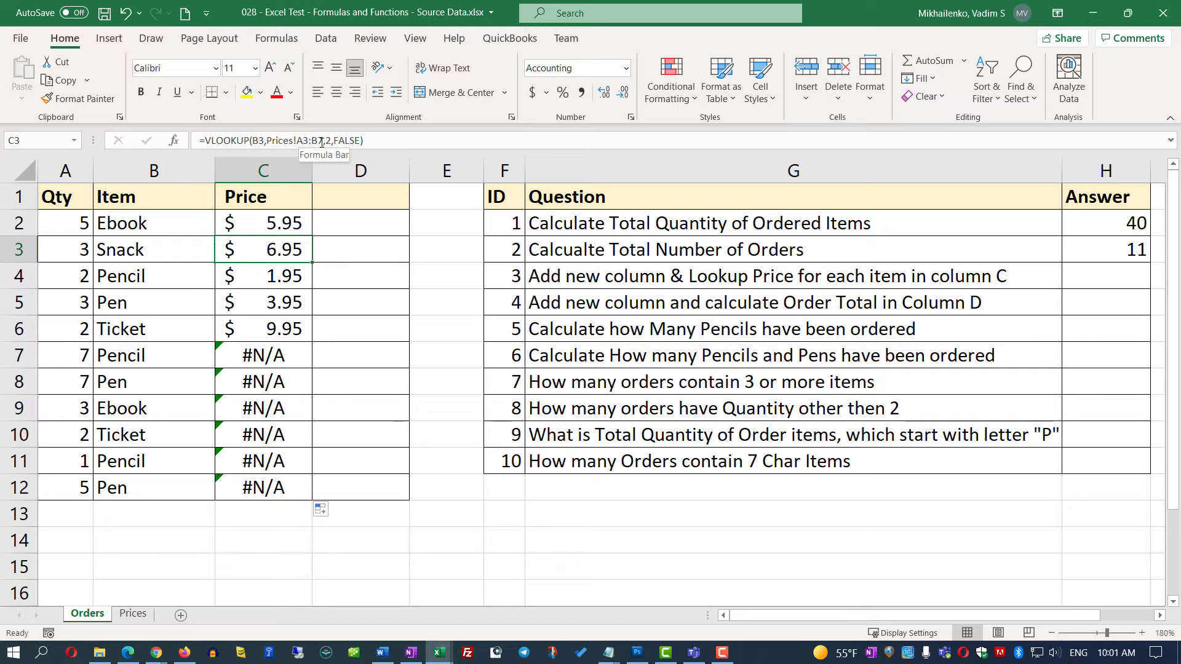
click(284, 273)
click(284, 301)
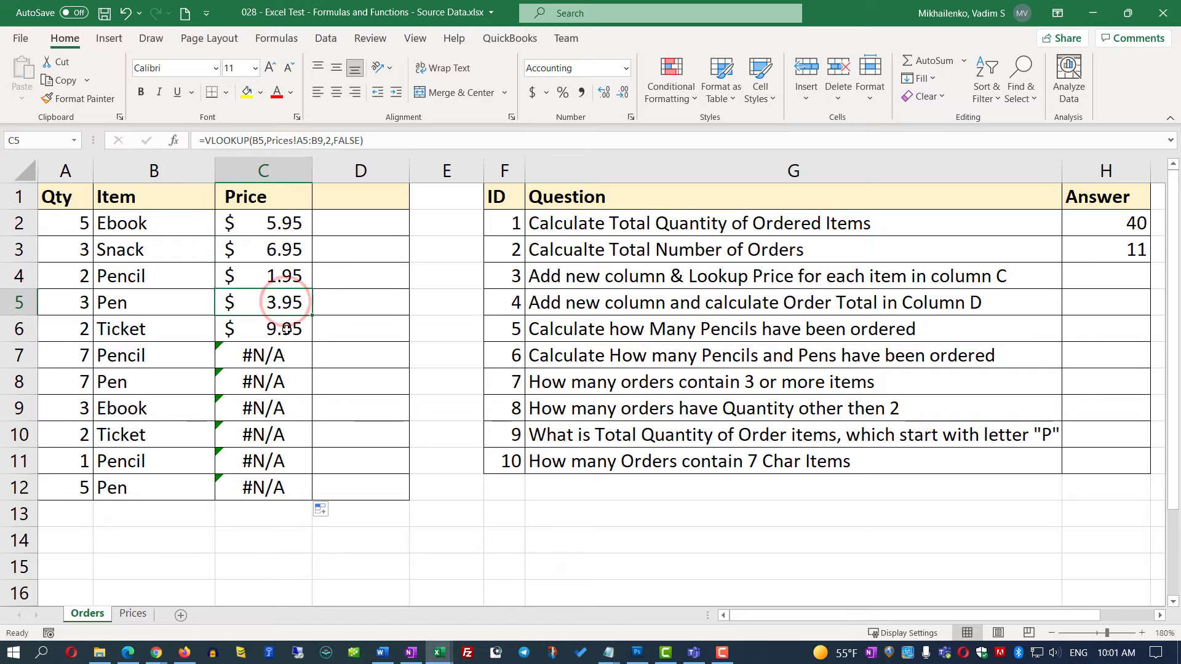
click(284, 329)
click(289, 356)
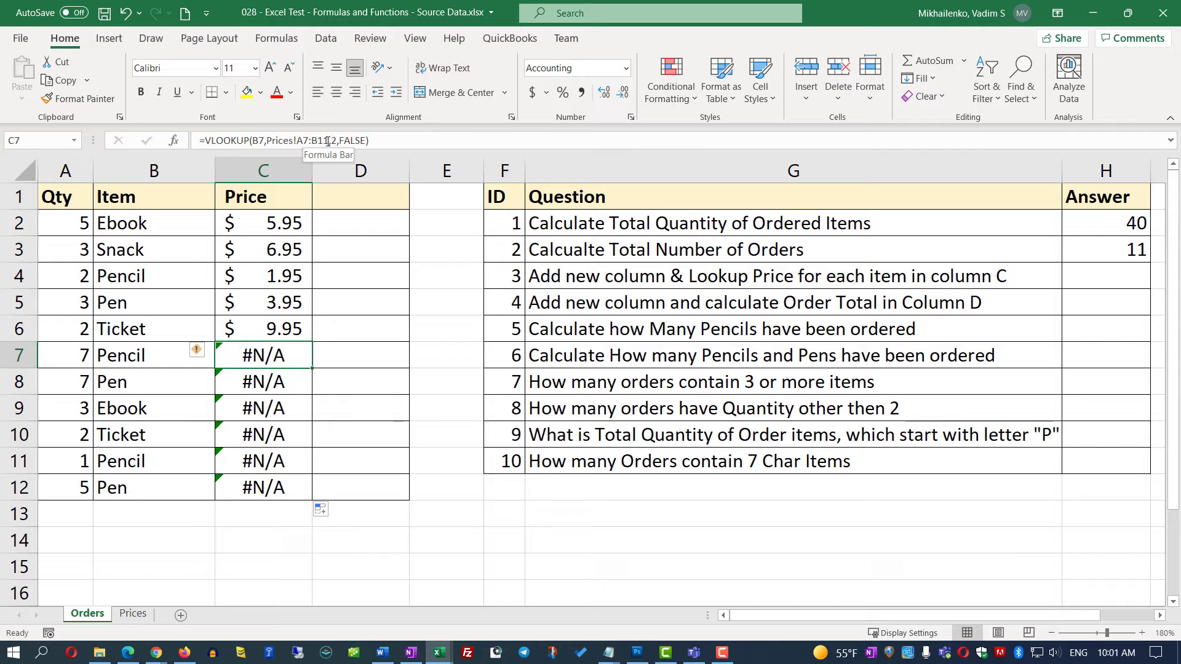
- Examine the range A7:B11 on the Prices sheet that the lookup formula in C7 refers to
click(135, 615)
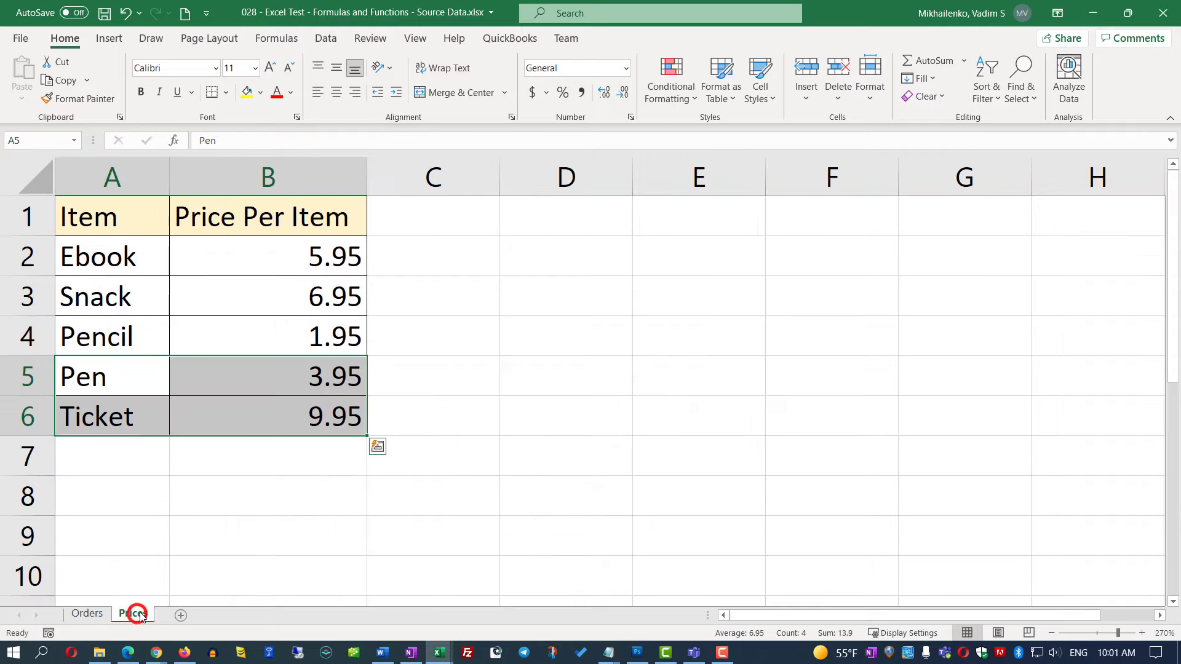
click(101, 457)
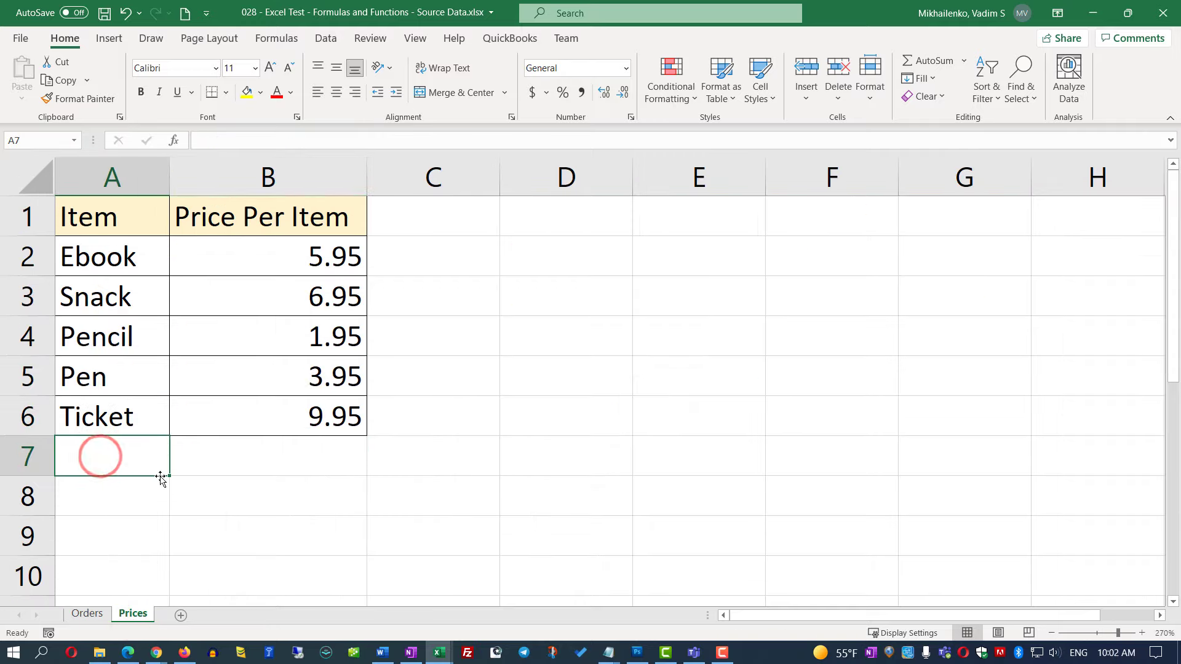
scroll(163, 478, down, 1)
drag(121, 348, 276, 486)
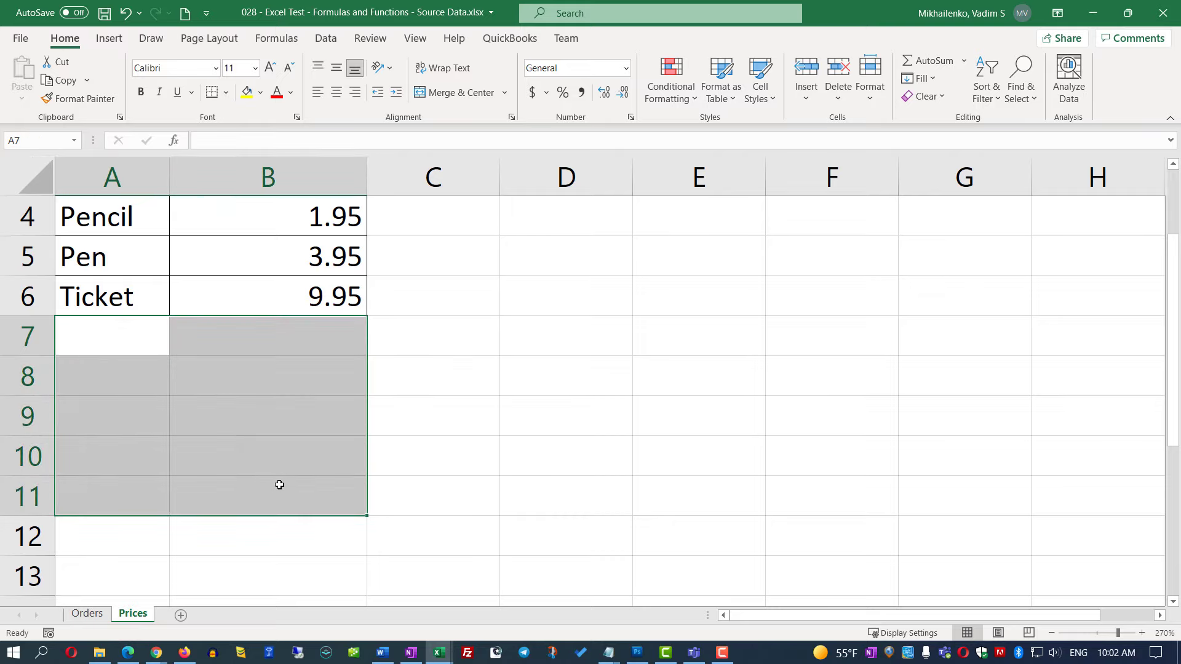
- Make the table range in the Orders sheet's C2 lookup formula absolute as Prices!$A$2:$B$6 and fill the formula down to C12
click(87, 613)
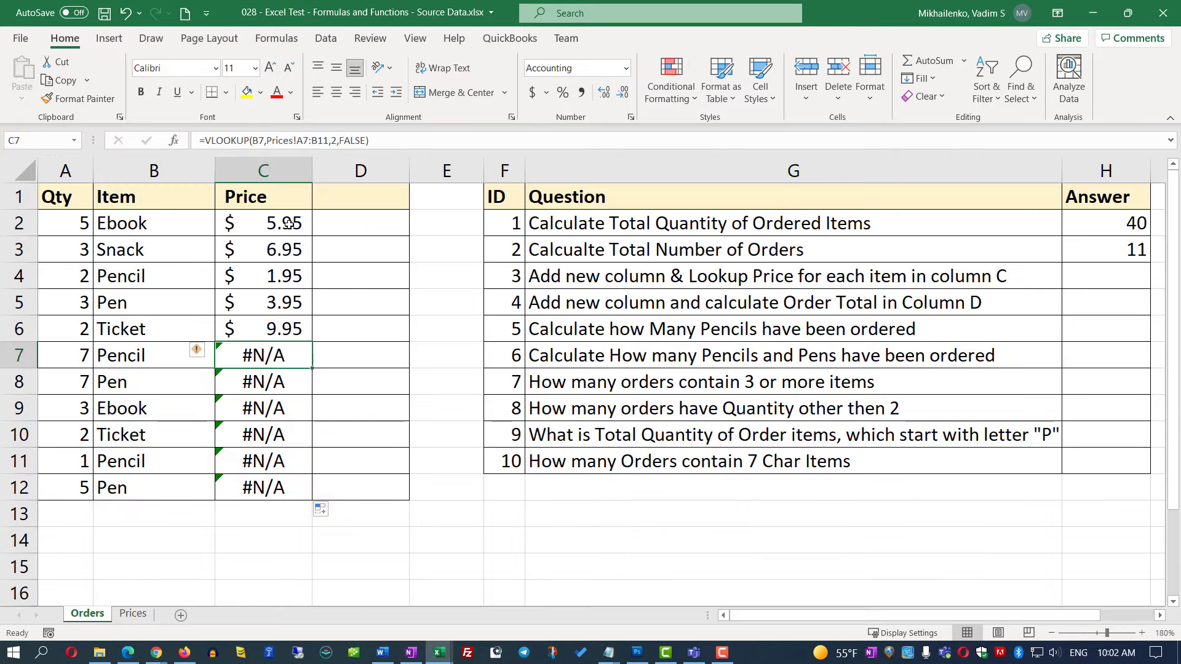
click(288, 224)
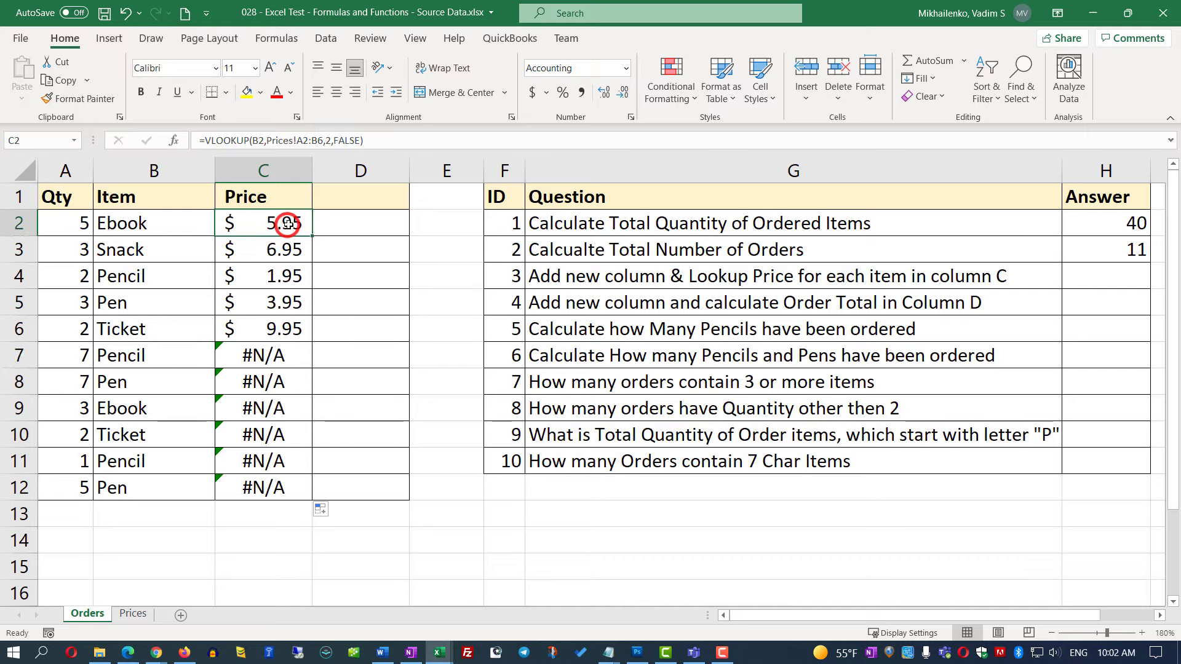
click(299, 141)
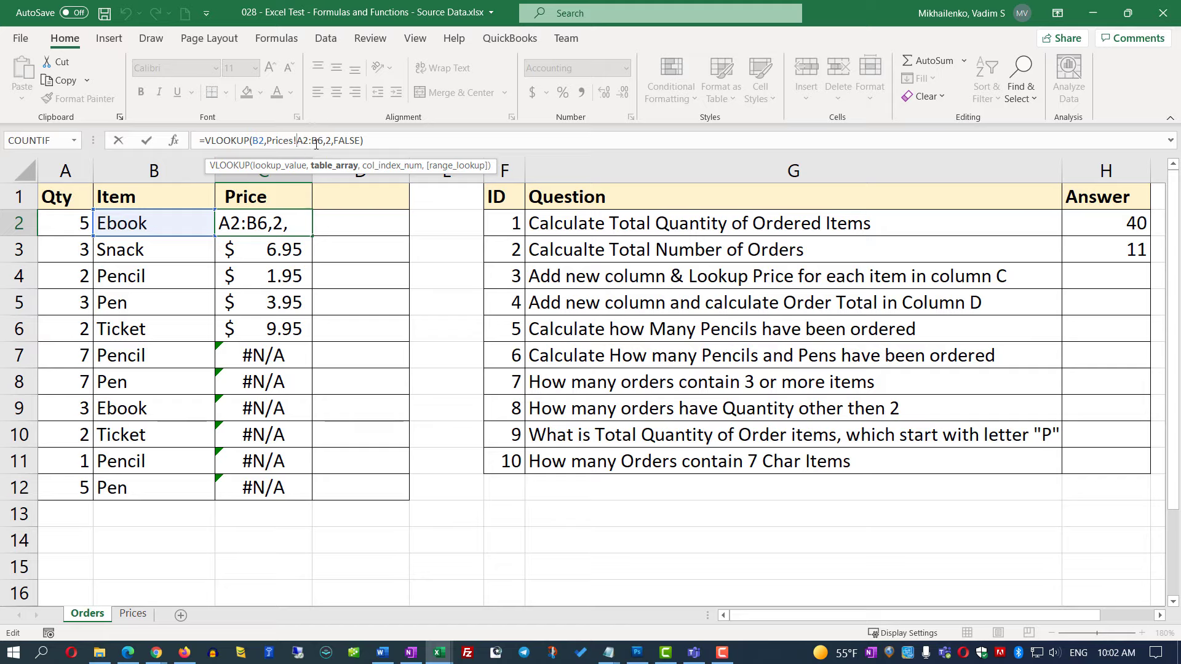
text($A)
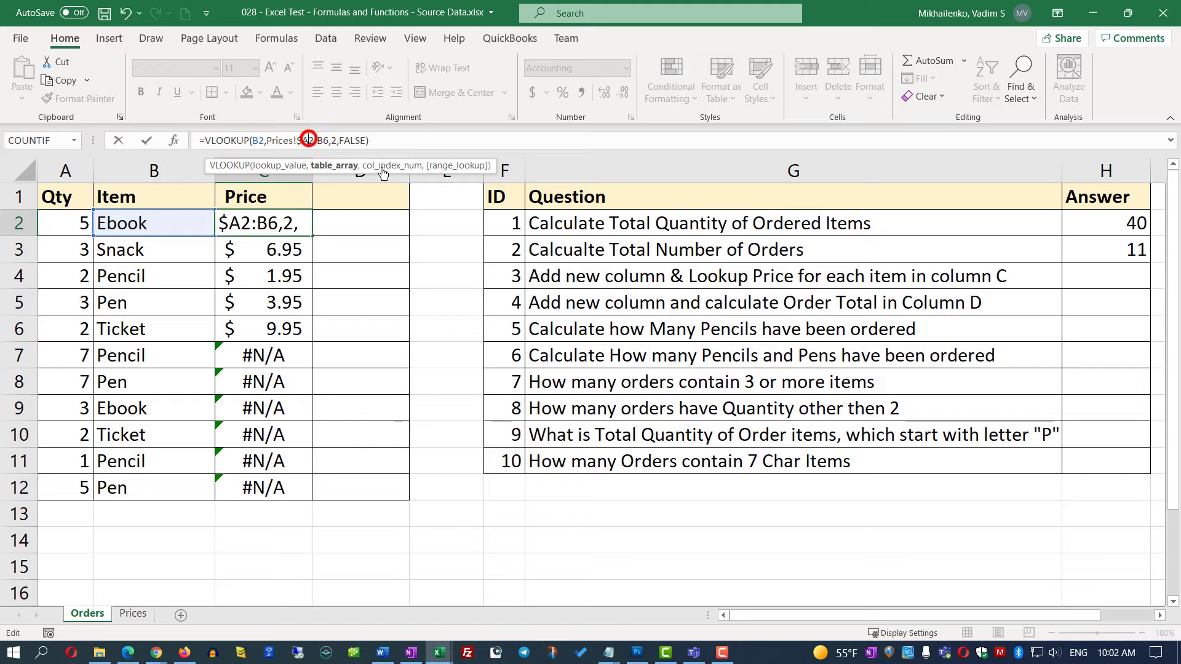
text($)
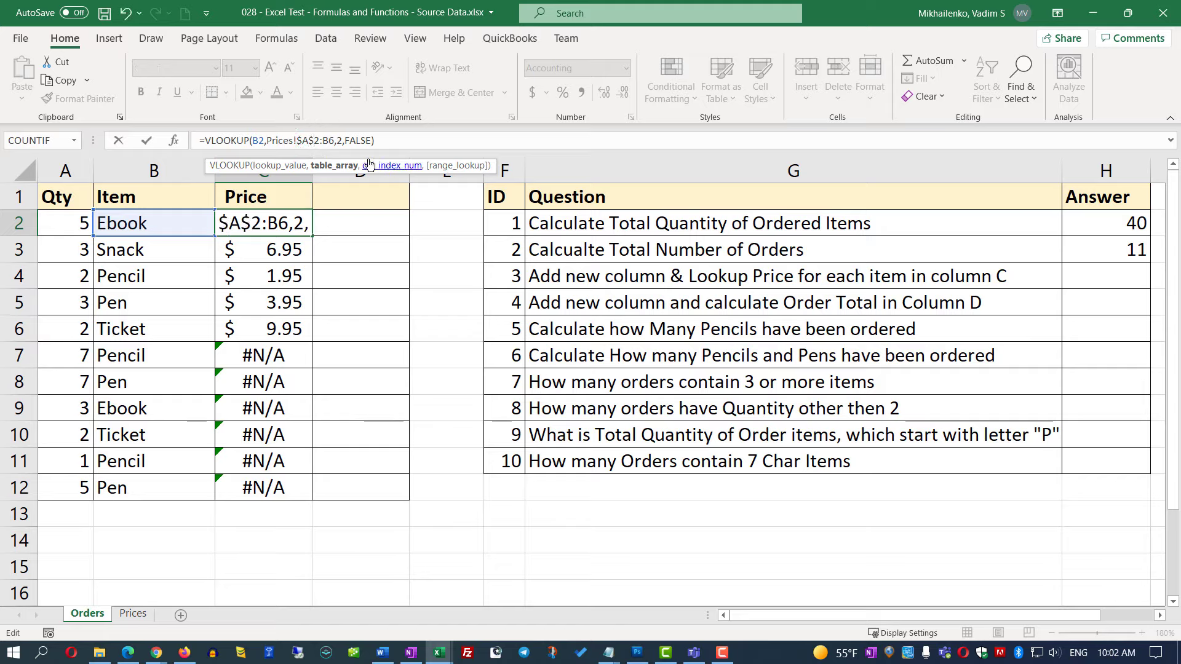
click(323, 140)
text($)
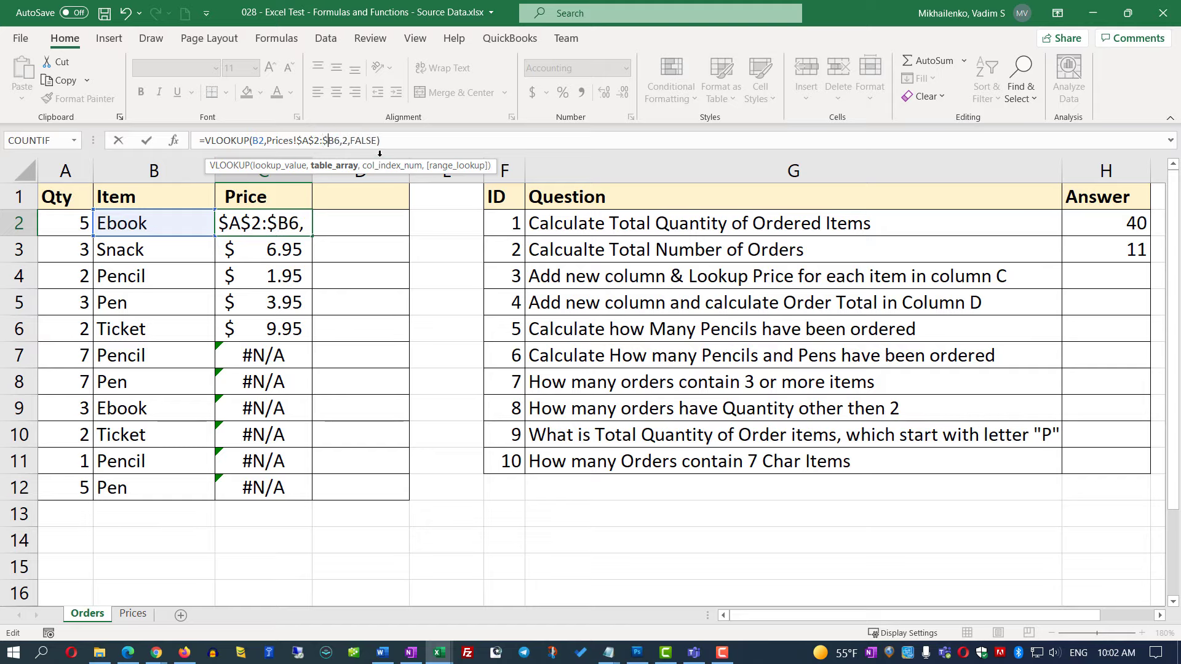
click(335, 140)
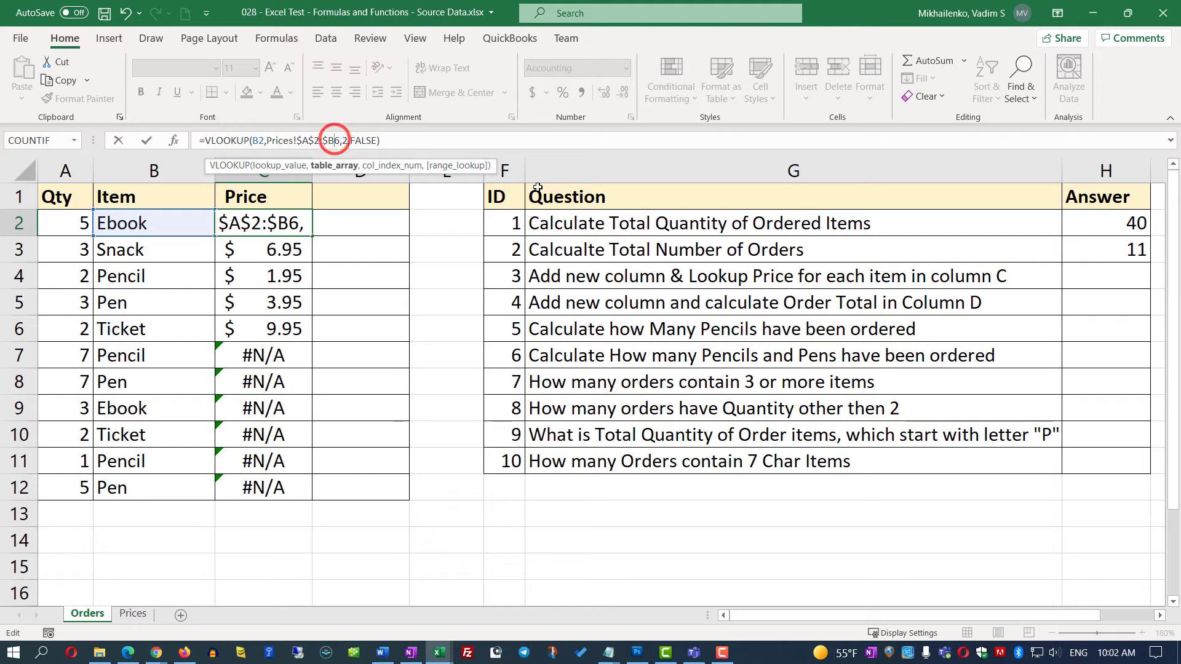
text($)
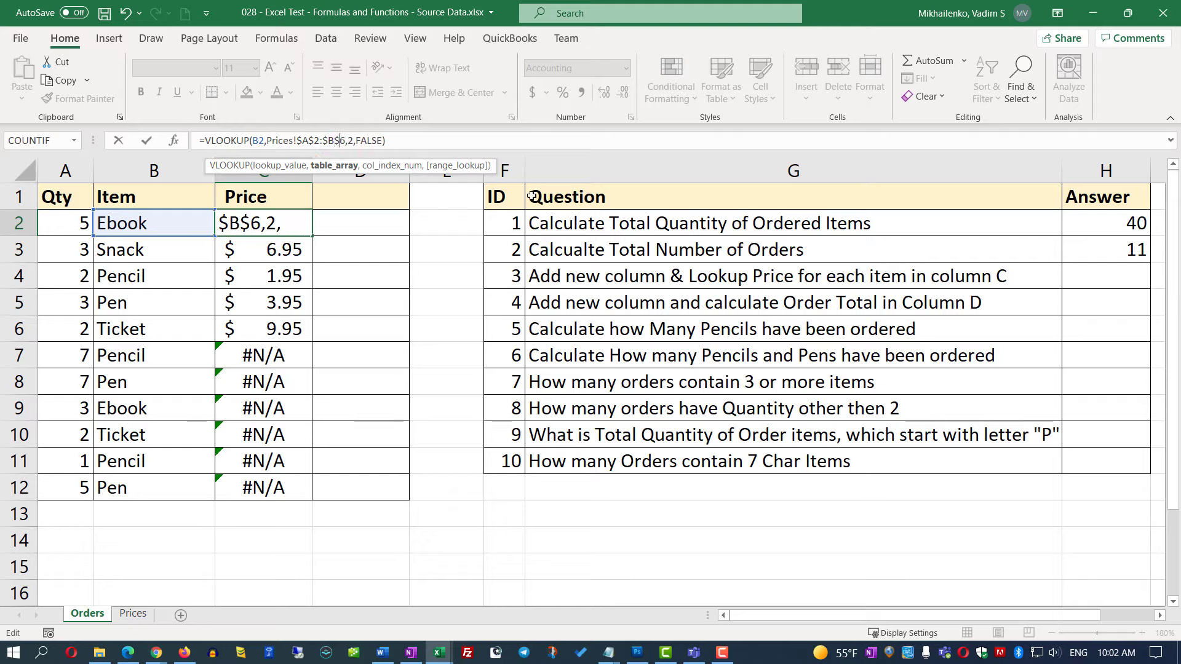
click(387, 140)
key(Return)
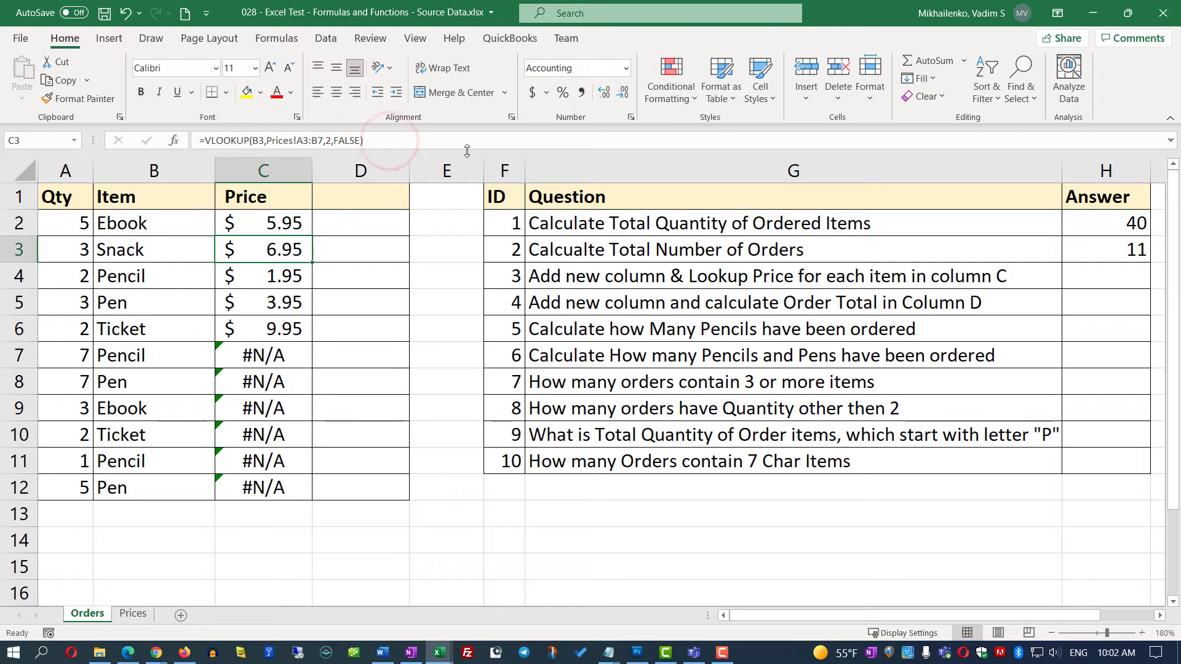
click(292, 228)
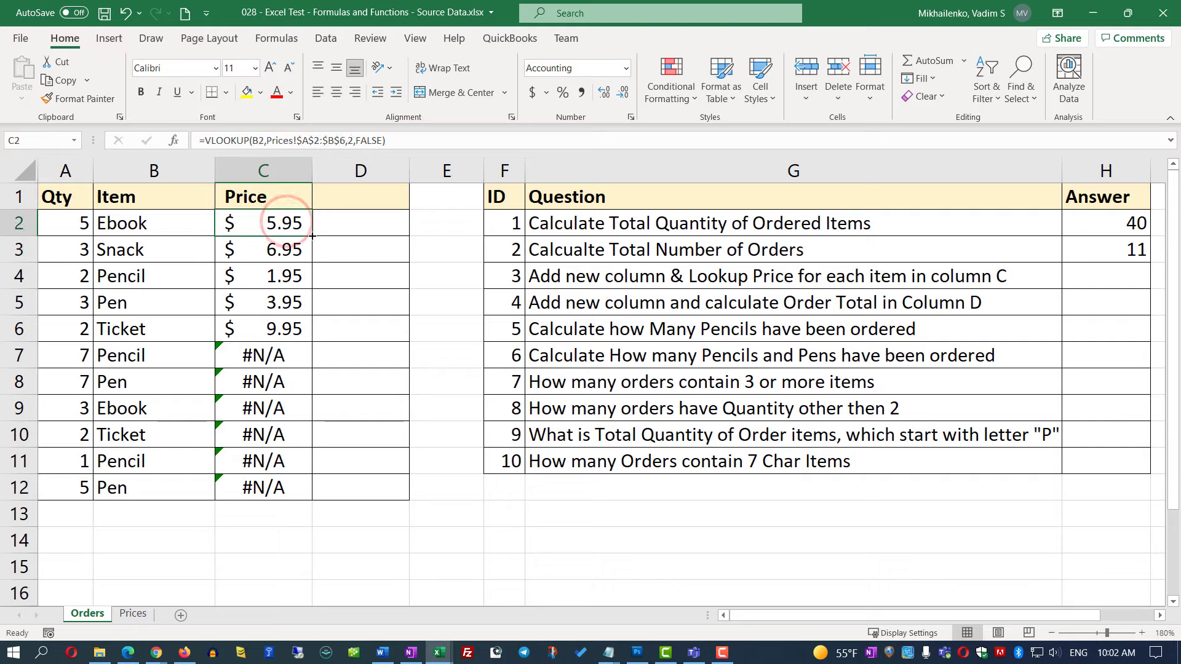
drag(312, 237, 310, 499)
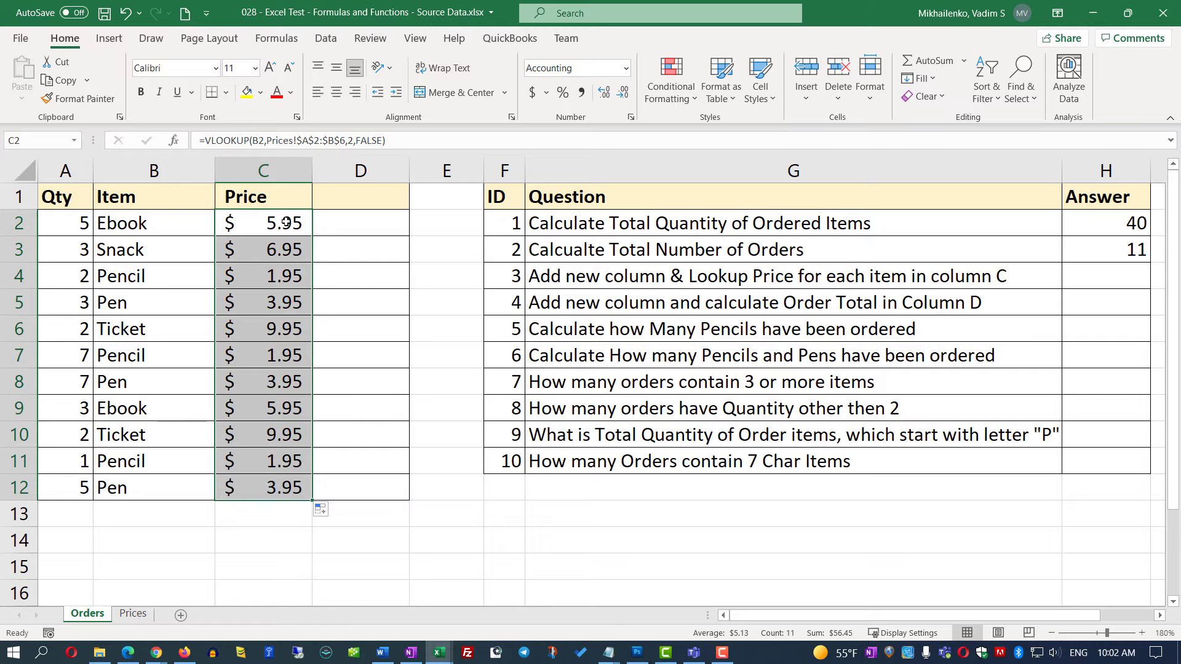
- Check the price lookup formulas in C2 through C12 for a consistent absolute table range
click(286, 222)
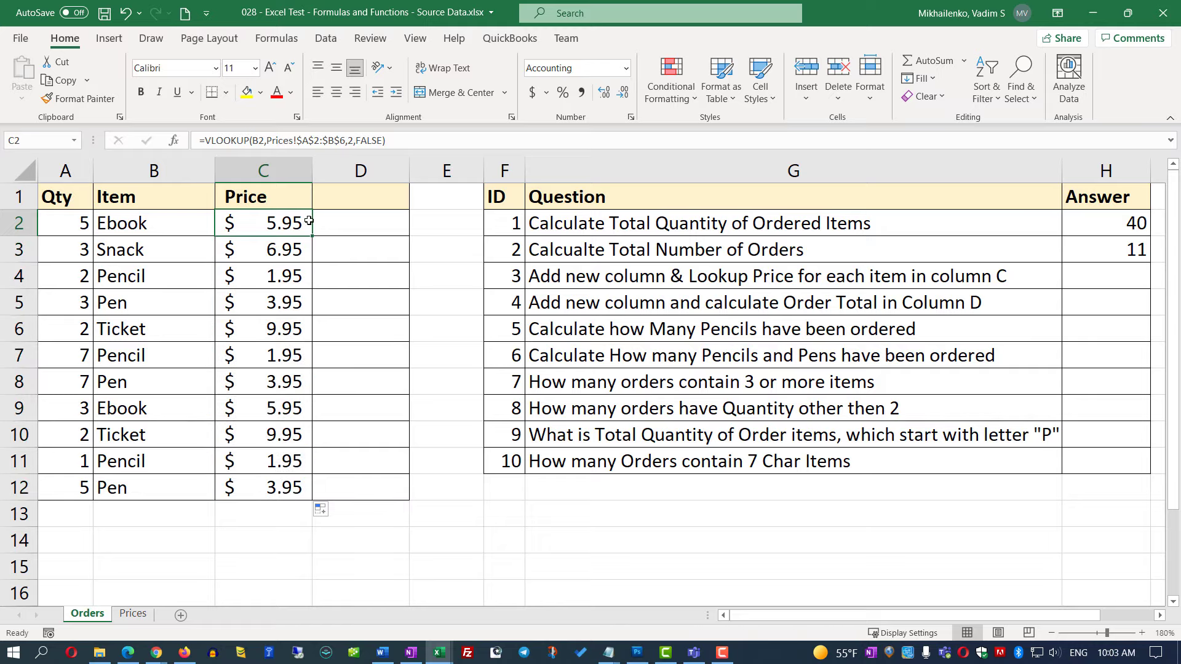
click(291, 251)
click(289, 282)
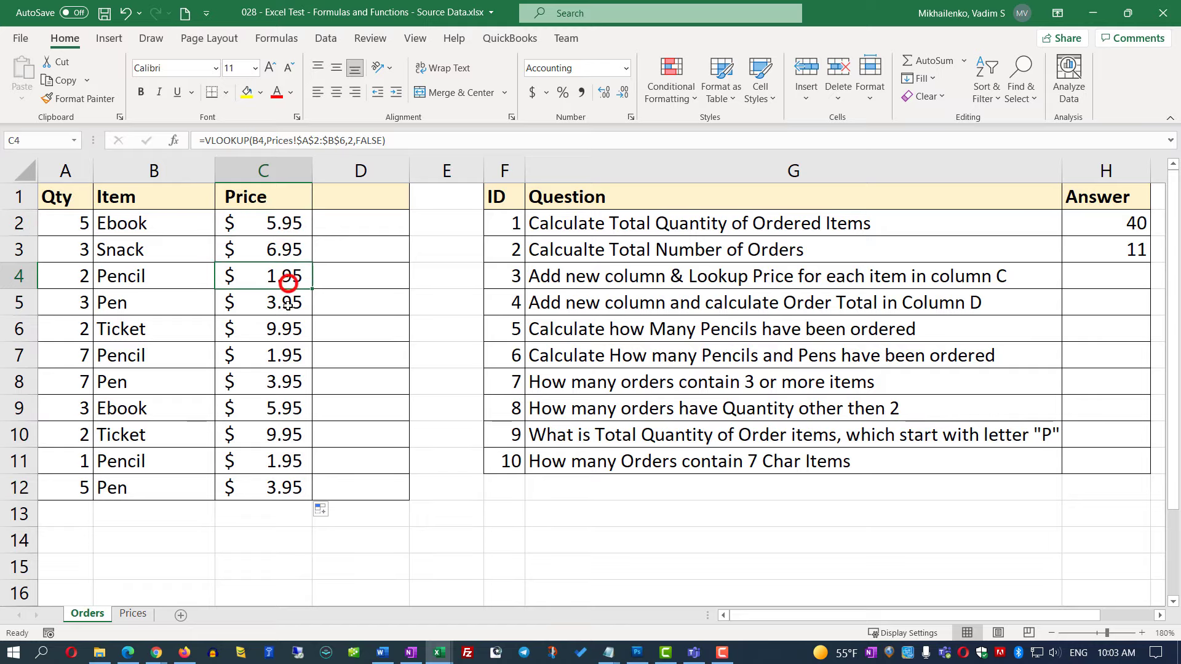
click(289, 304)
click(289, 330)
click(289, 356)
click(288, 383)
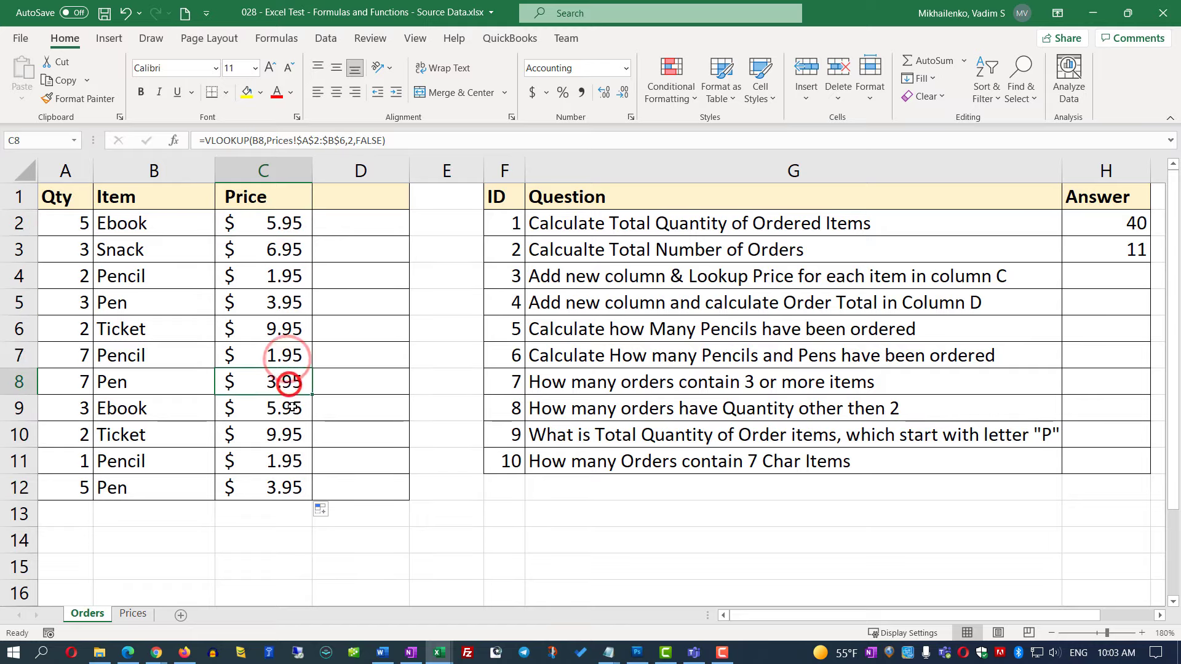
click(288, 408)
click(288, 435)
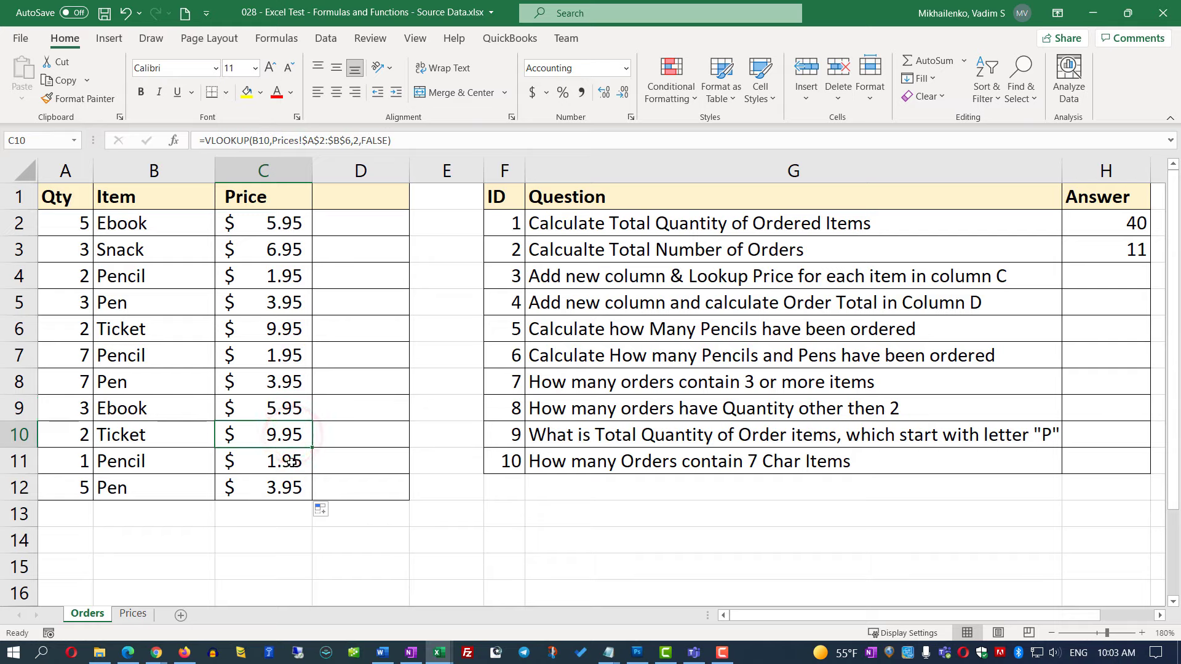
click(291, 461)
click(293, 486)
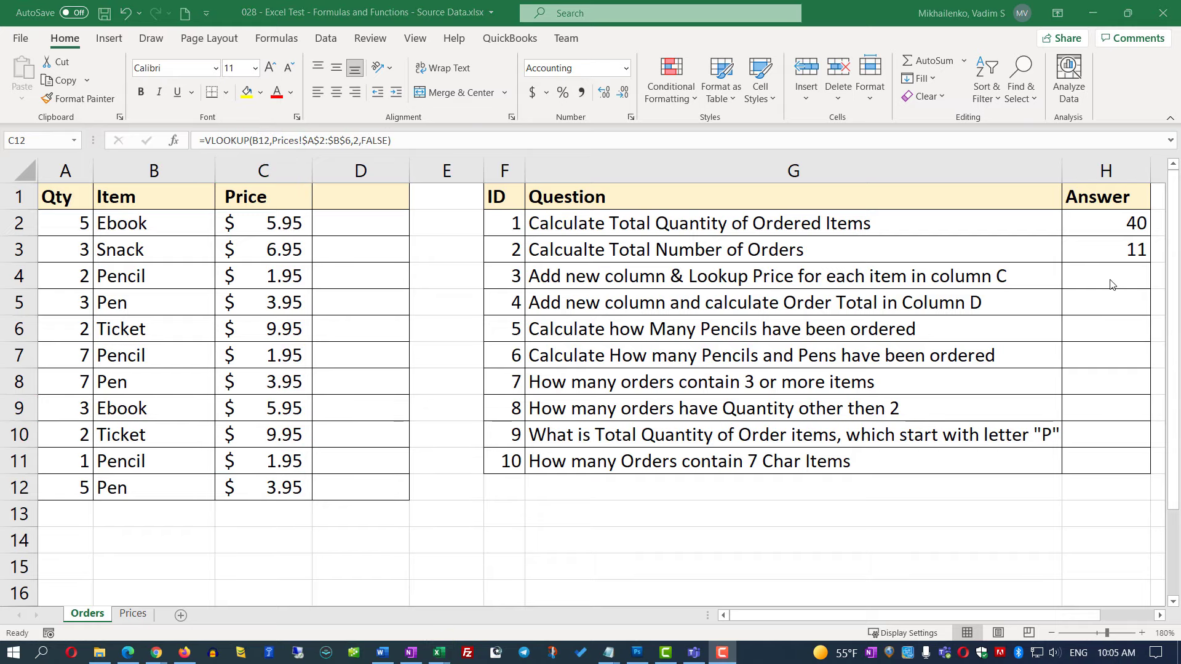
- Mark question 3 as answered by filling its answer cell H4 with green
click(1105, 276)
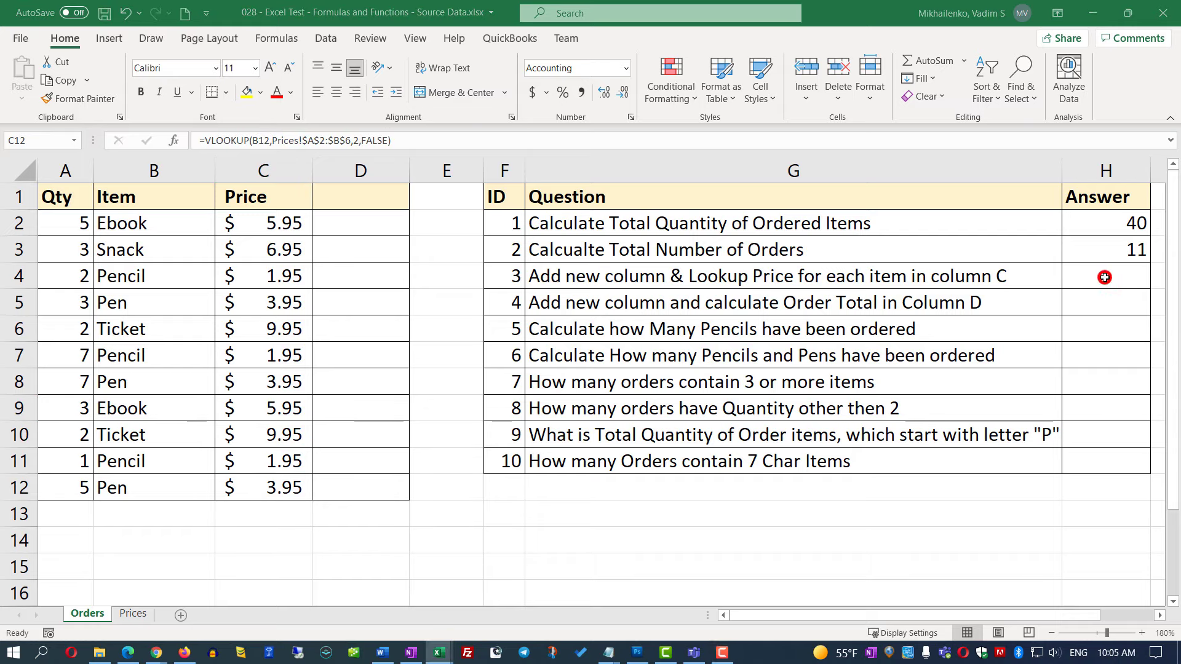
click(1104, 275)
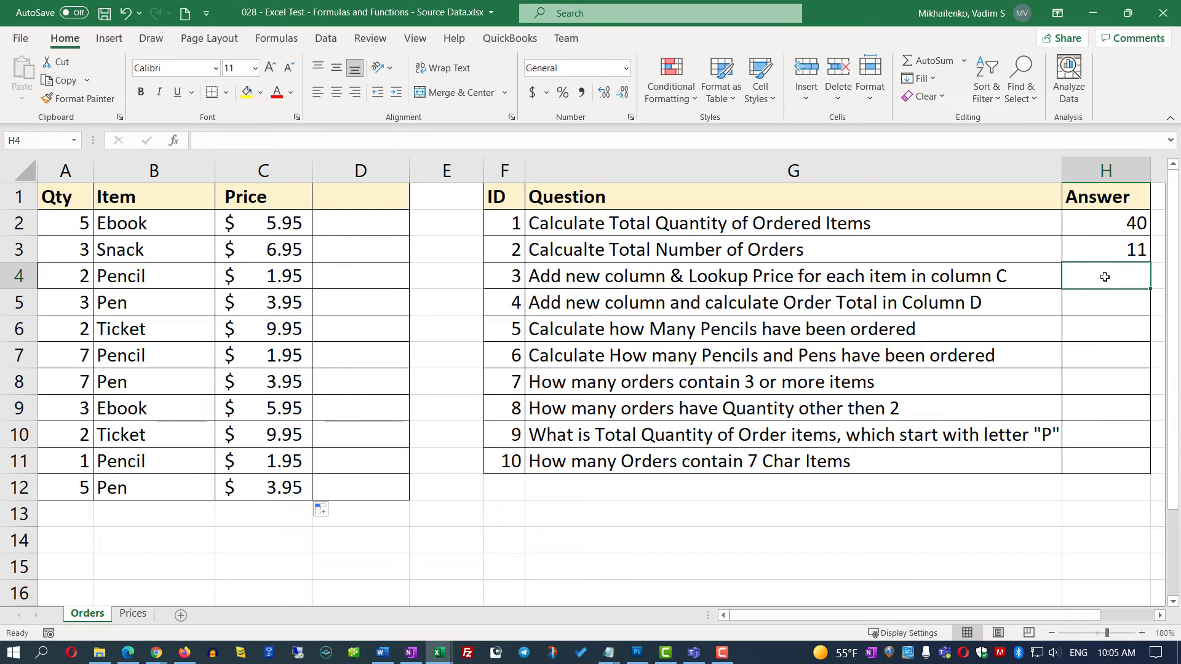
click(261, 92)
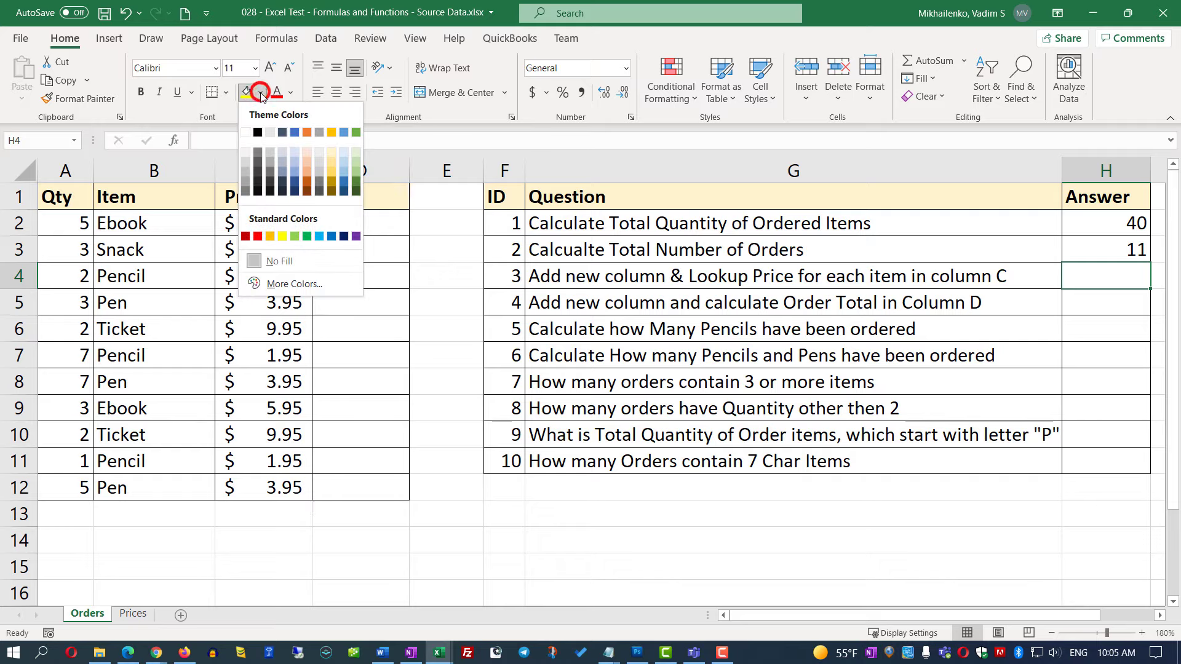
click(356, 132)
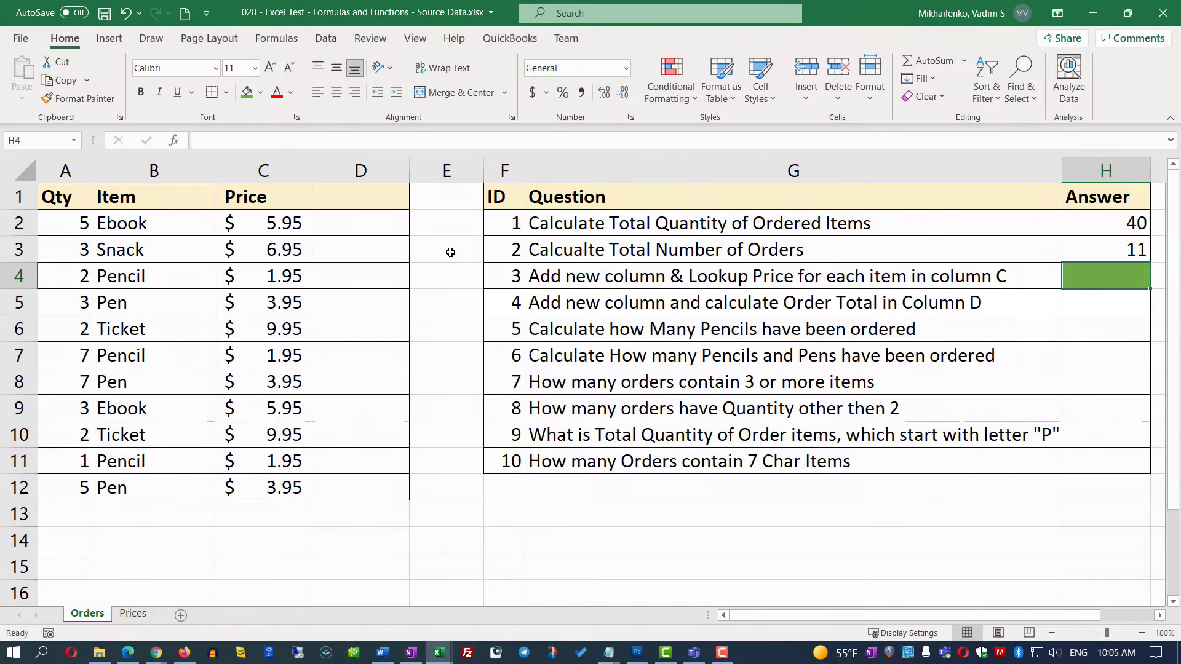
- Head column D with "Total" and enter the order total formula =A2*C2 in D2
click(347, 196)
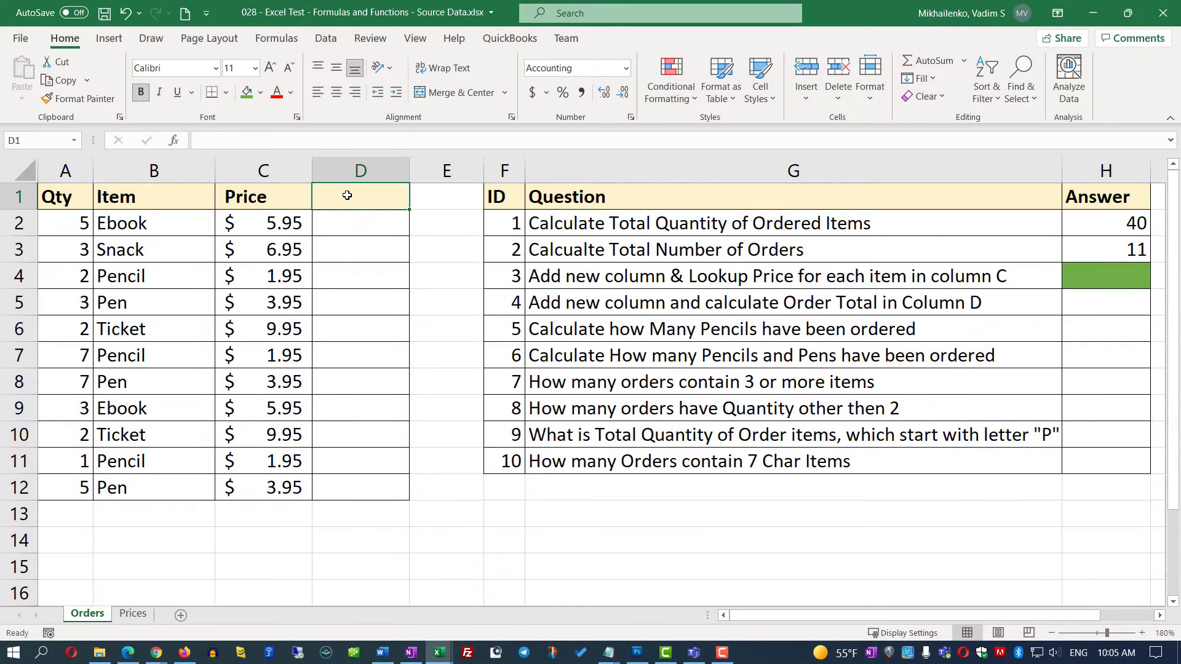
text(Total)
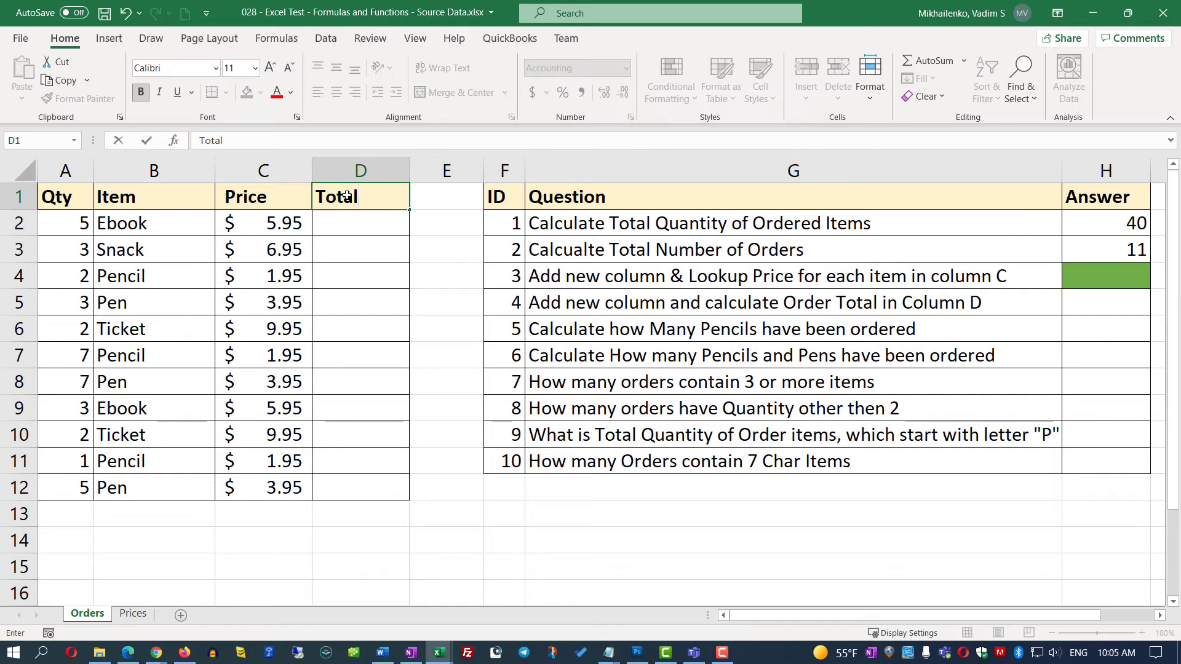
click(348, 215)
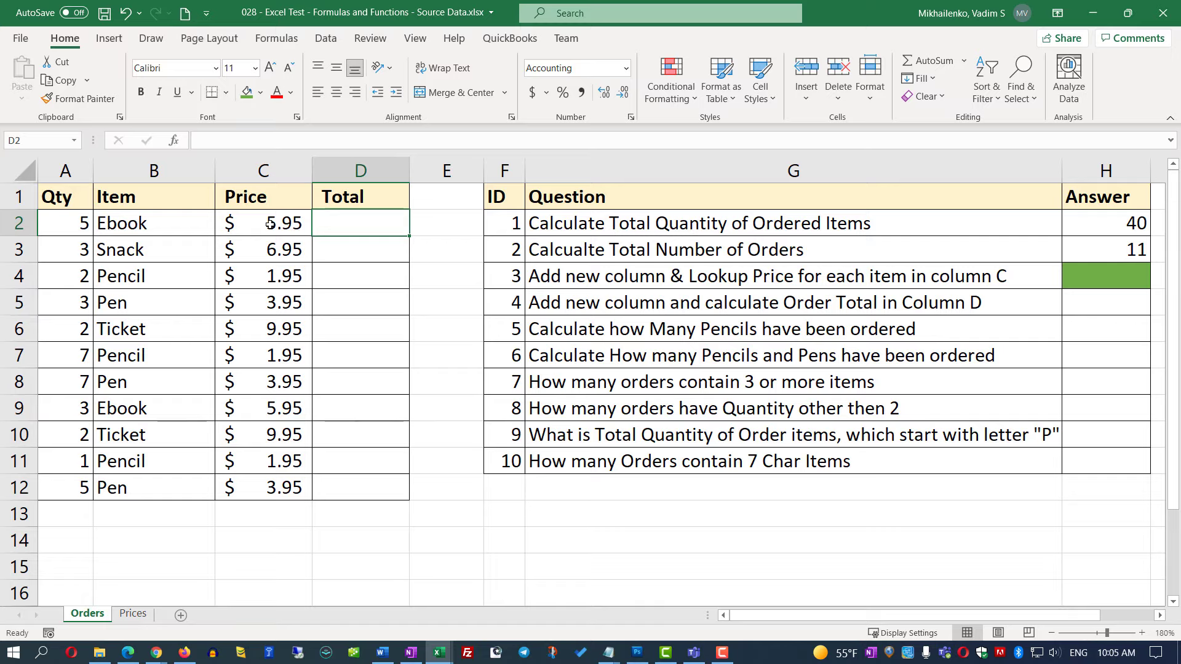
text(=)
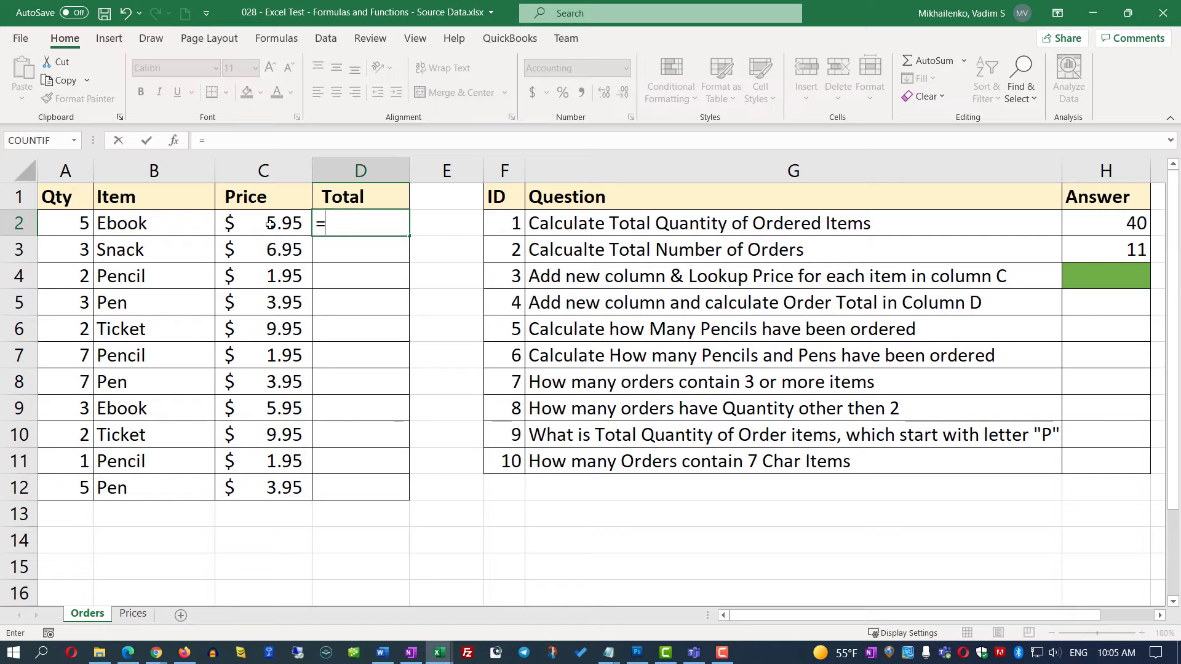
click(66, 225)
text(*)
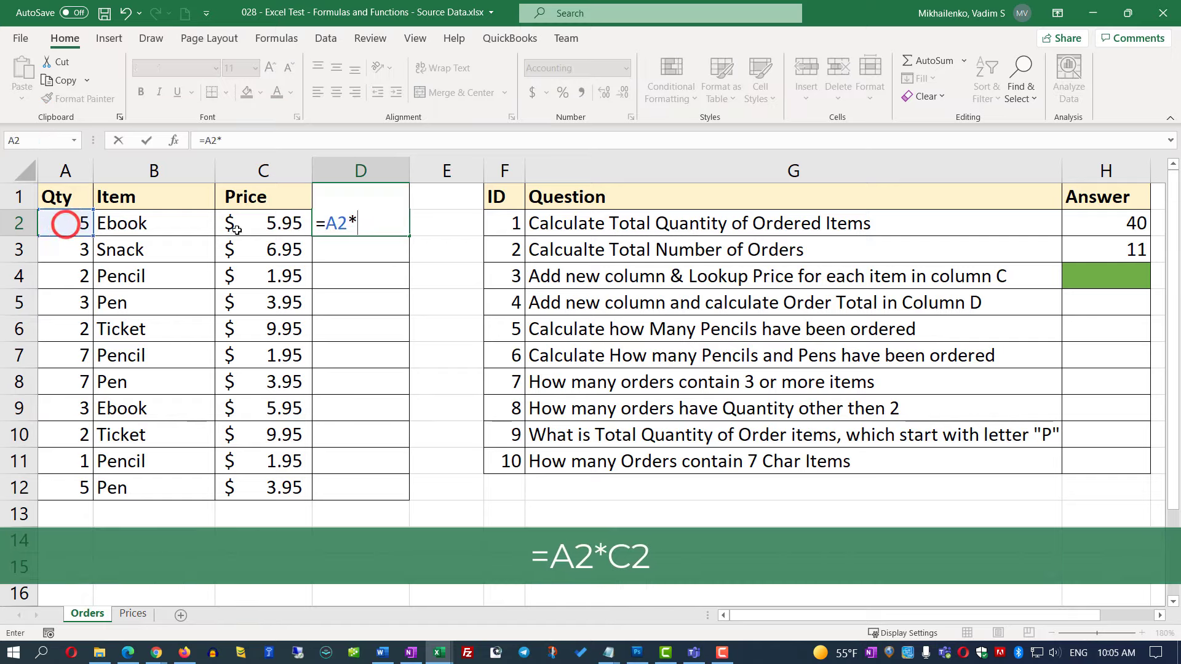
click(265, 224)
key(Return)
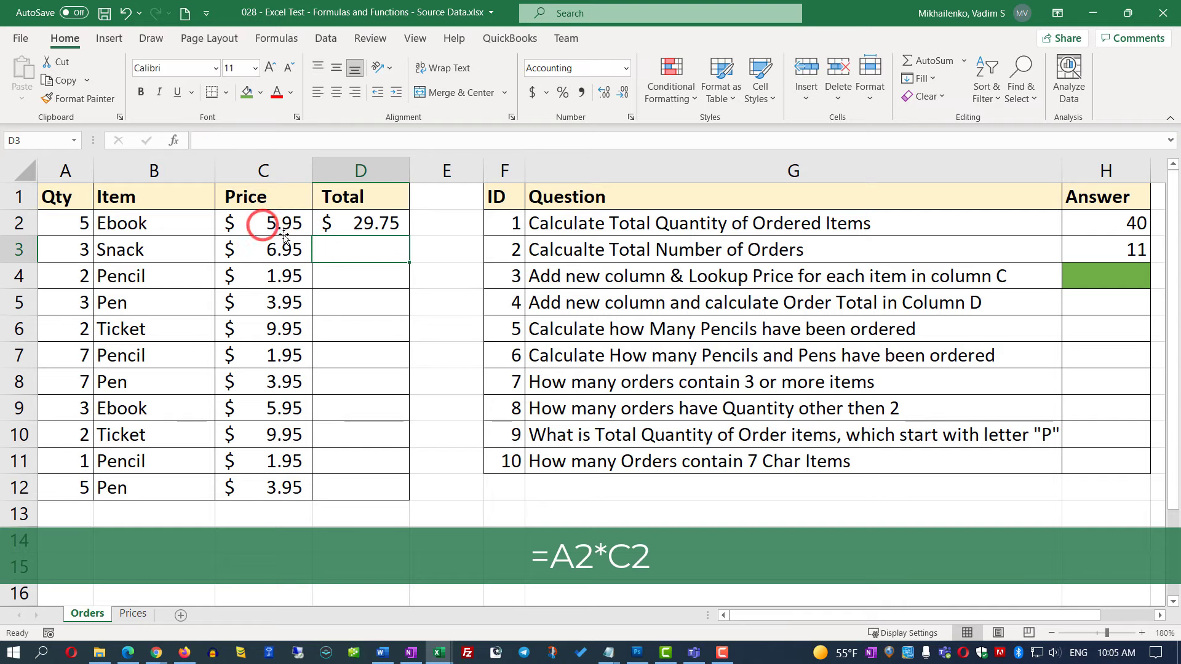
- Fill the order total formula from D2 down to D12 and mark question 4's answer cell H5 green
click(382, 224)
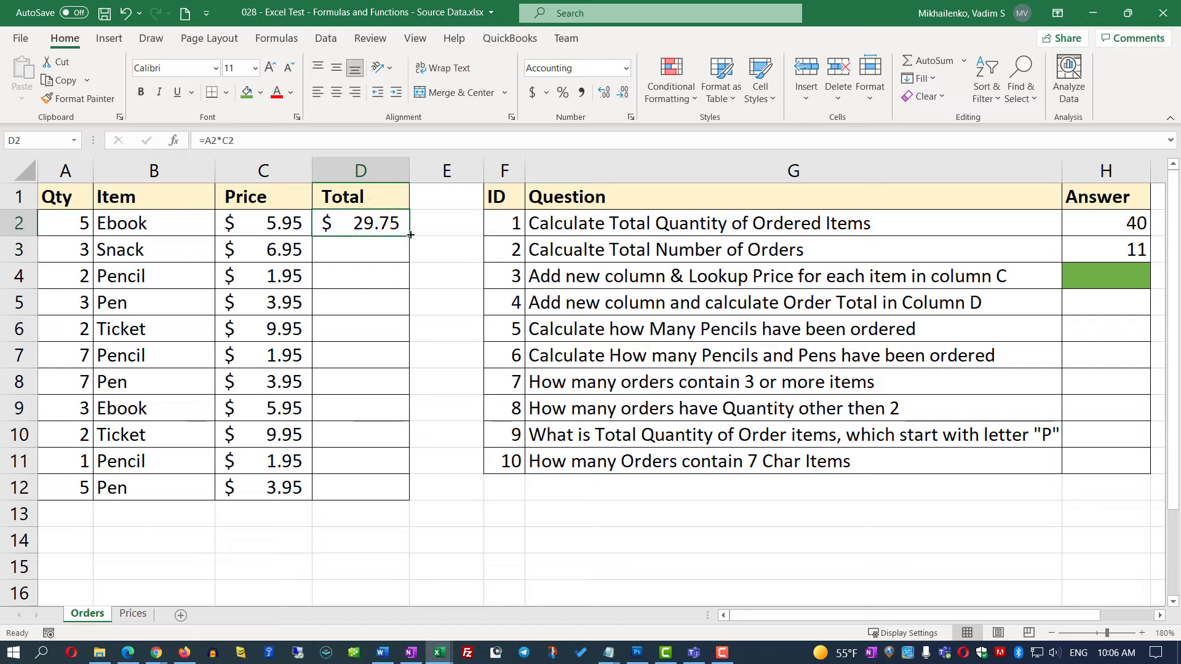
drag(409, 236, 402, 491)
click(1096, 301)
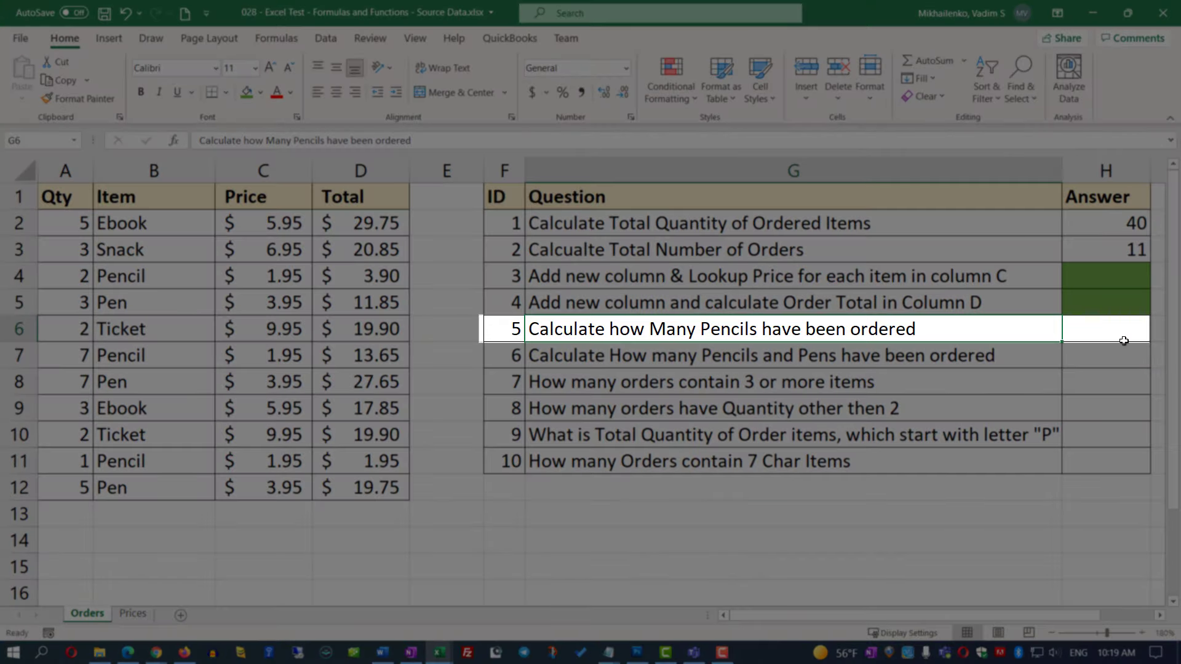
- Examine the Pencil orders in rows 4, 7 and 11 and their quantities in column A for question 5
click(1104, 337)
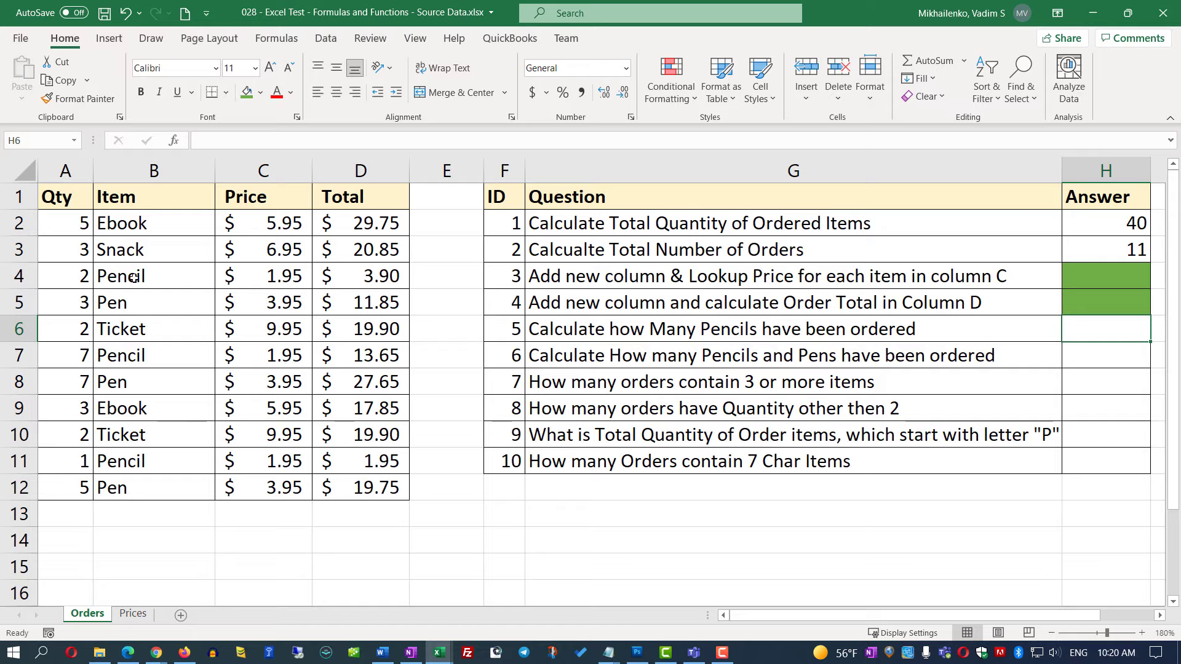
click(19, 276)
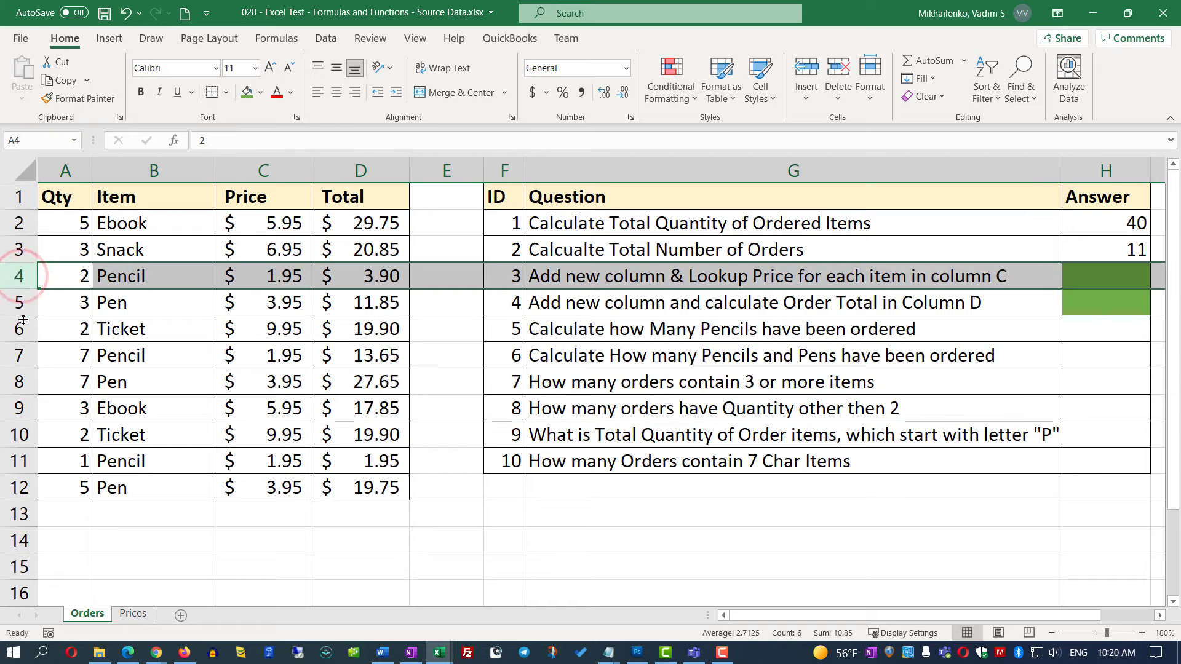
click(15, 361)
click(23, 460)
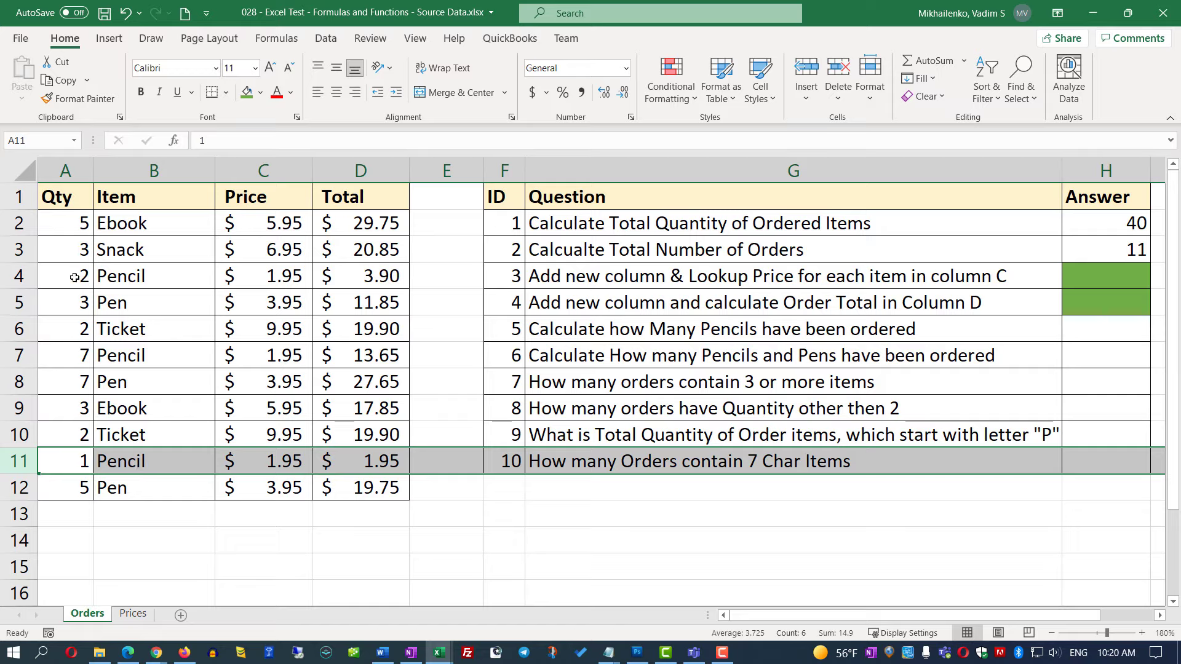
click(74, 173)
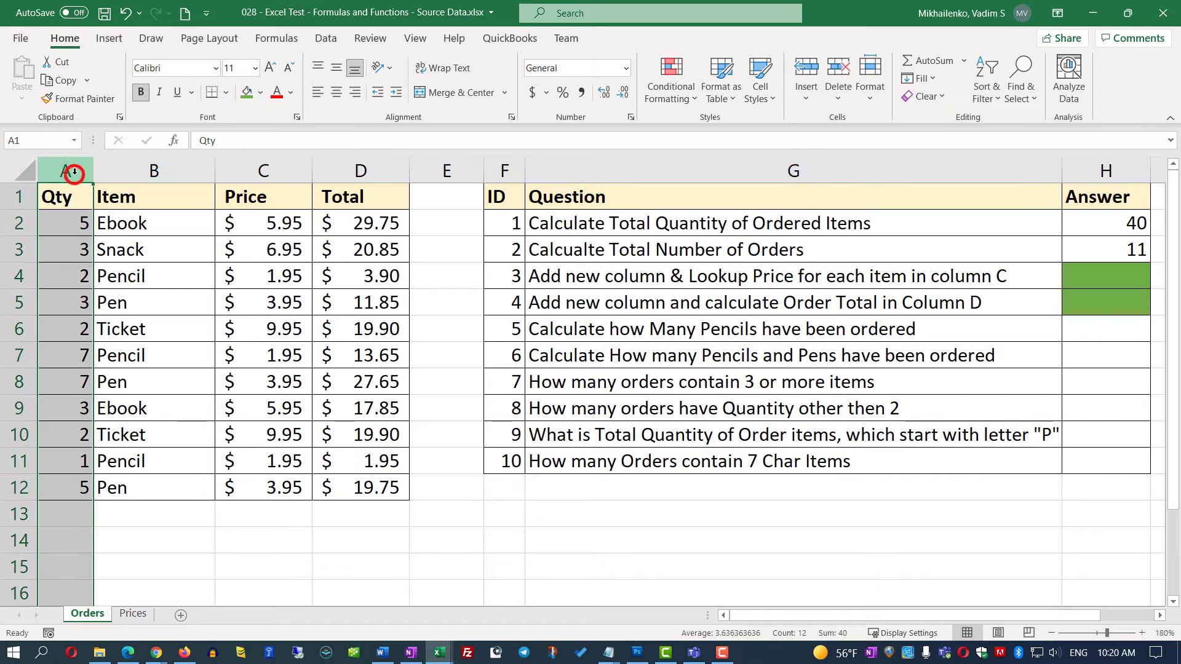
click(77, 276)
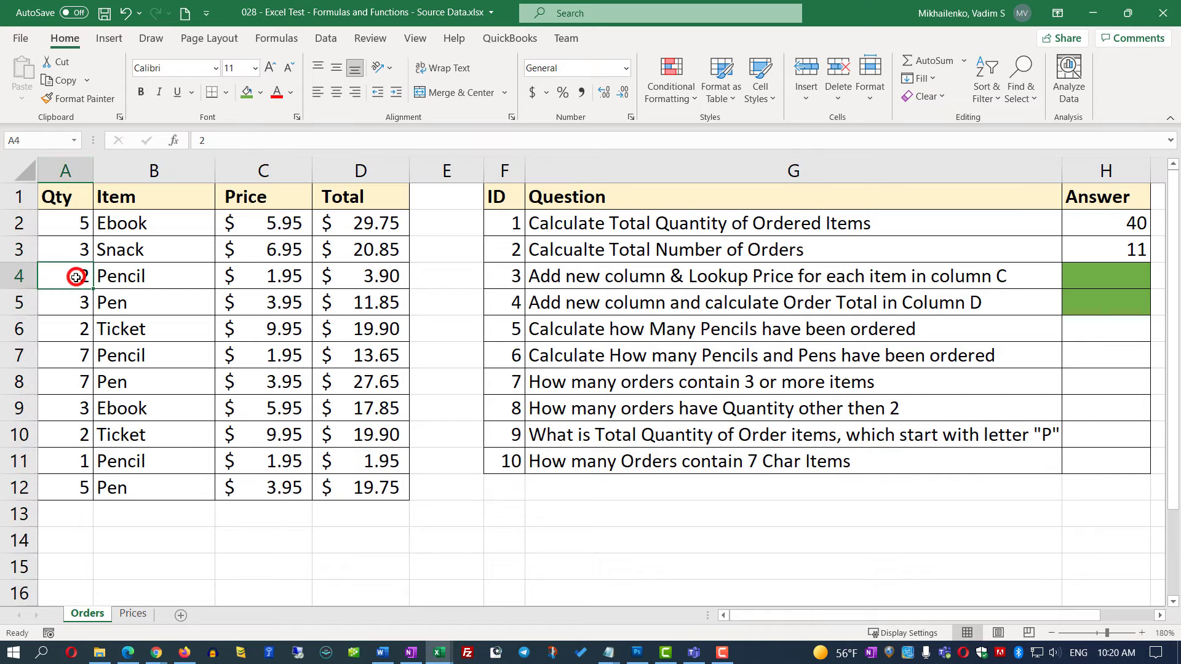
click(77, 343)
click(86, 463)
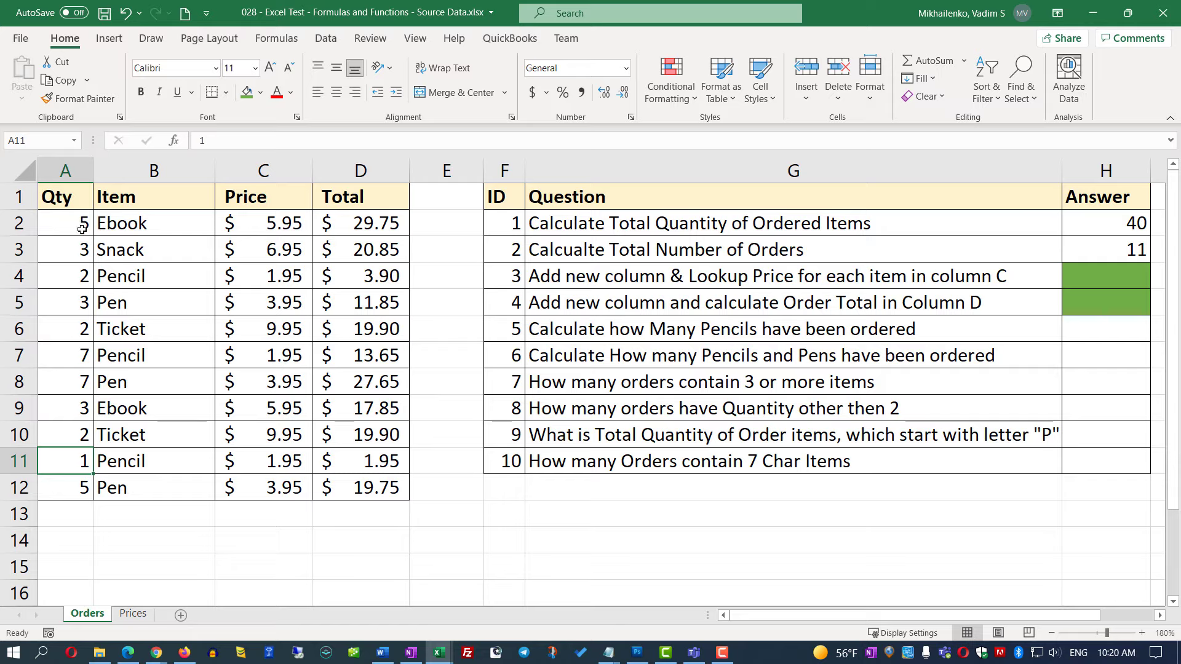
- Search for the SUMIF function and insert it into H6, question 5's answer cell
click(1114, 333)
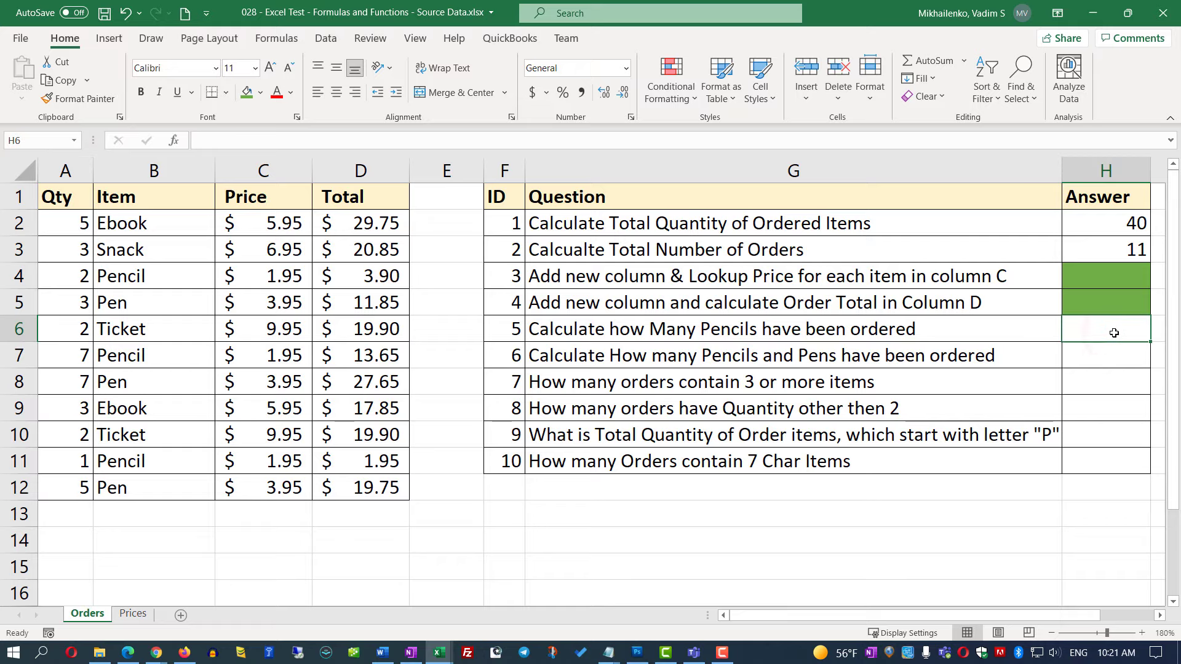
click(276, 38)
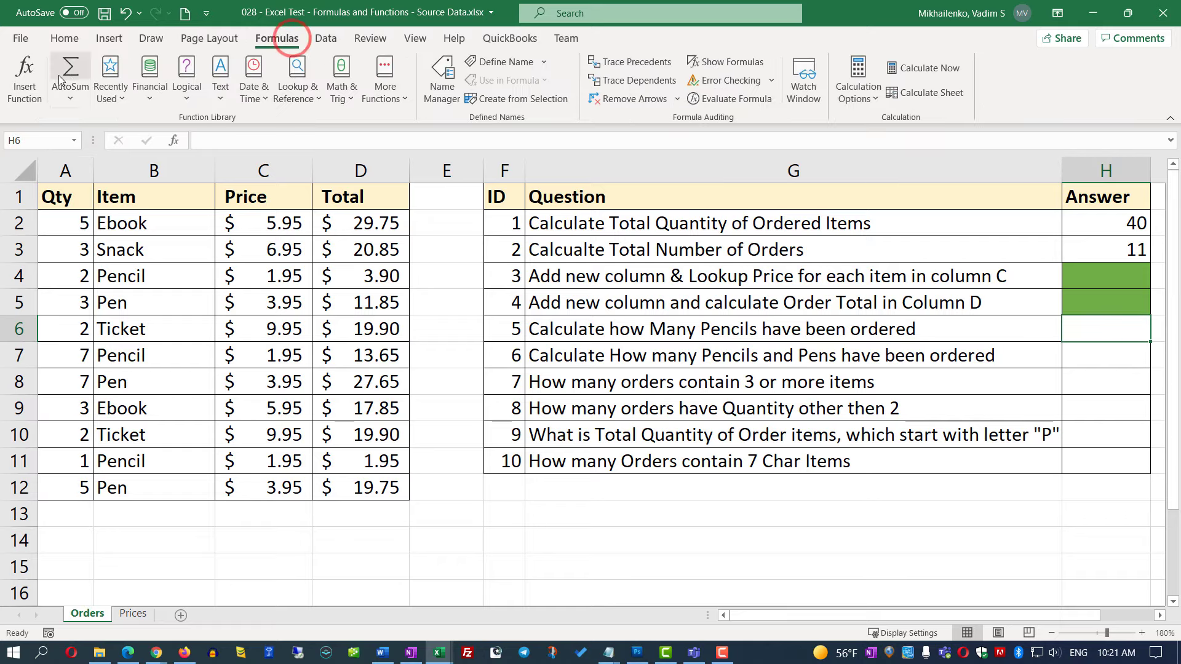
click(26, 80)
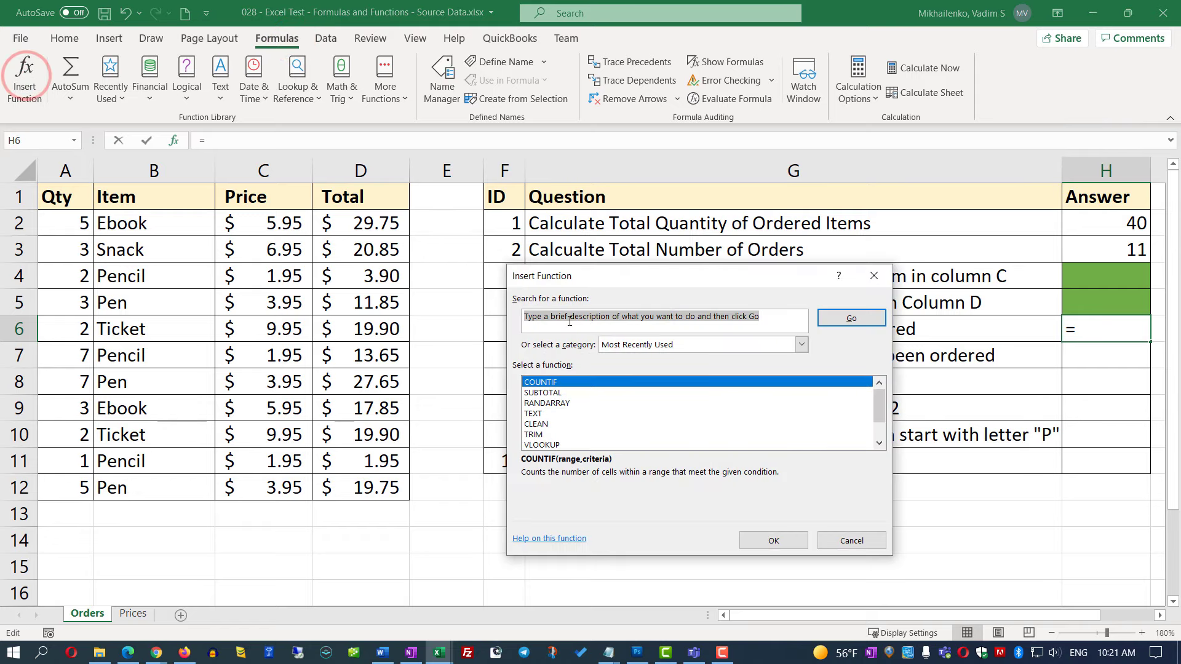
text(s)
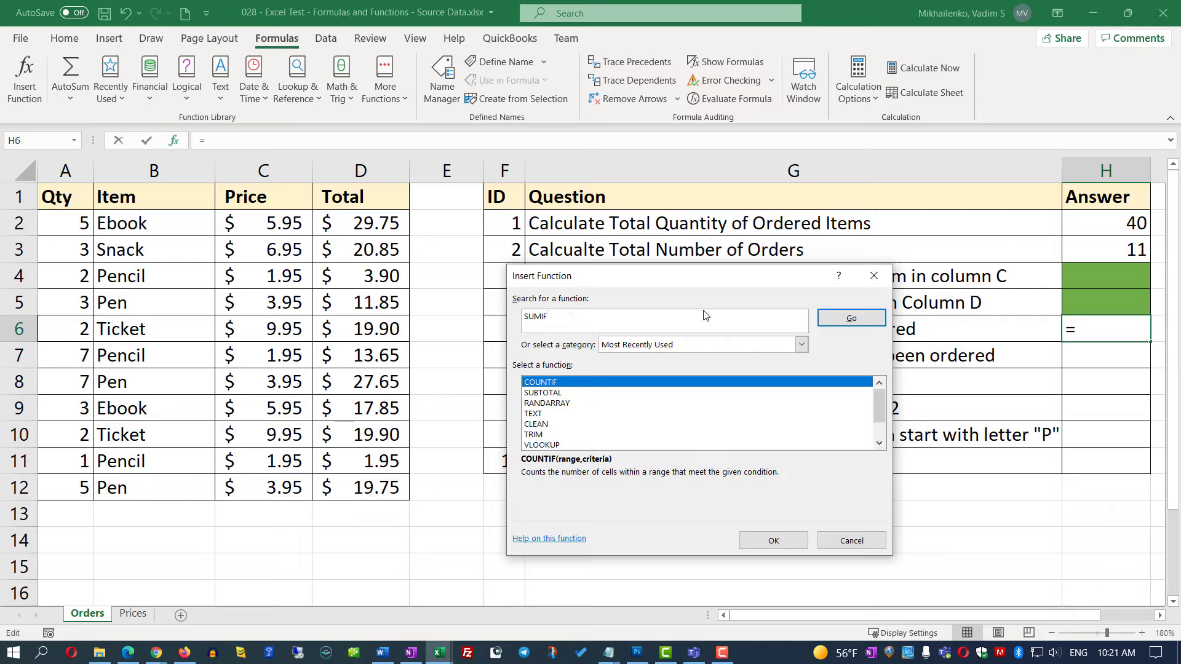
click(849, 318)
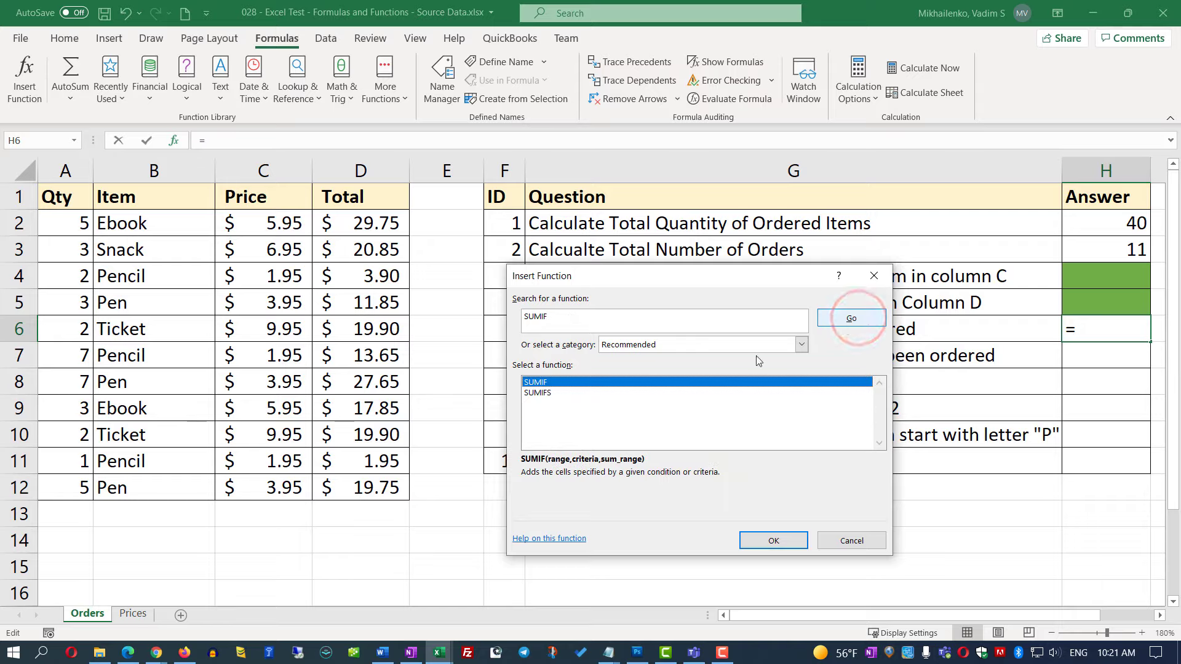
click(544, 394)
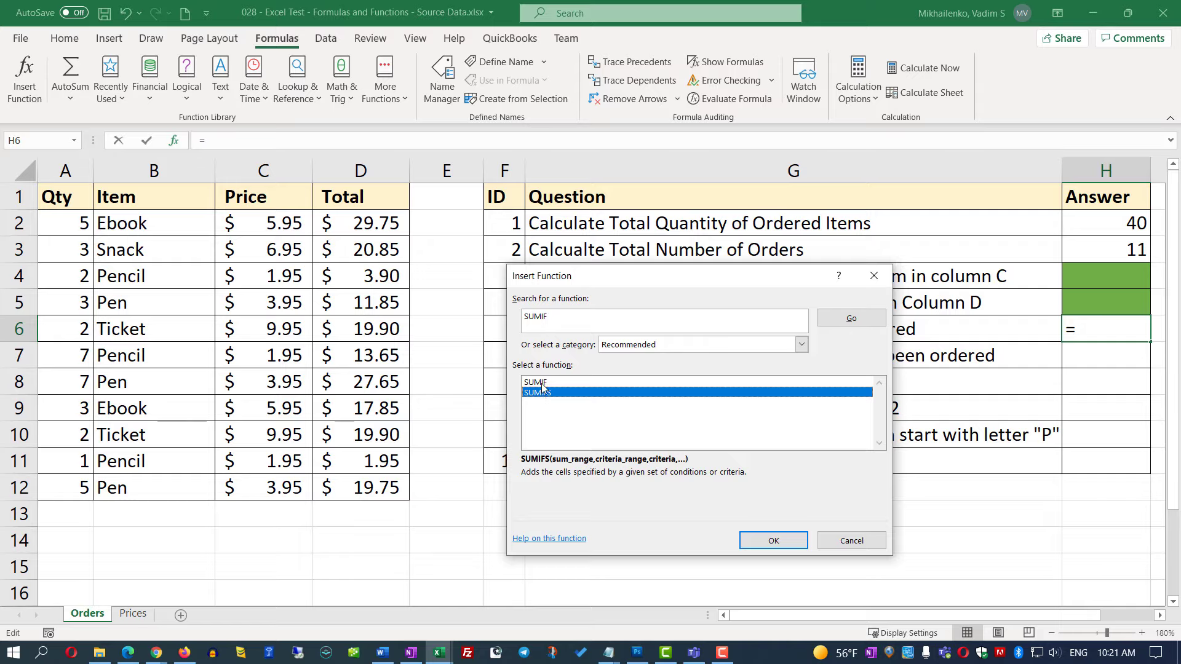
click(542, 383)
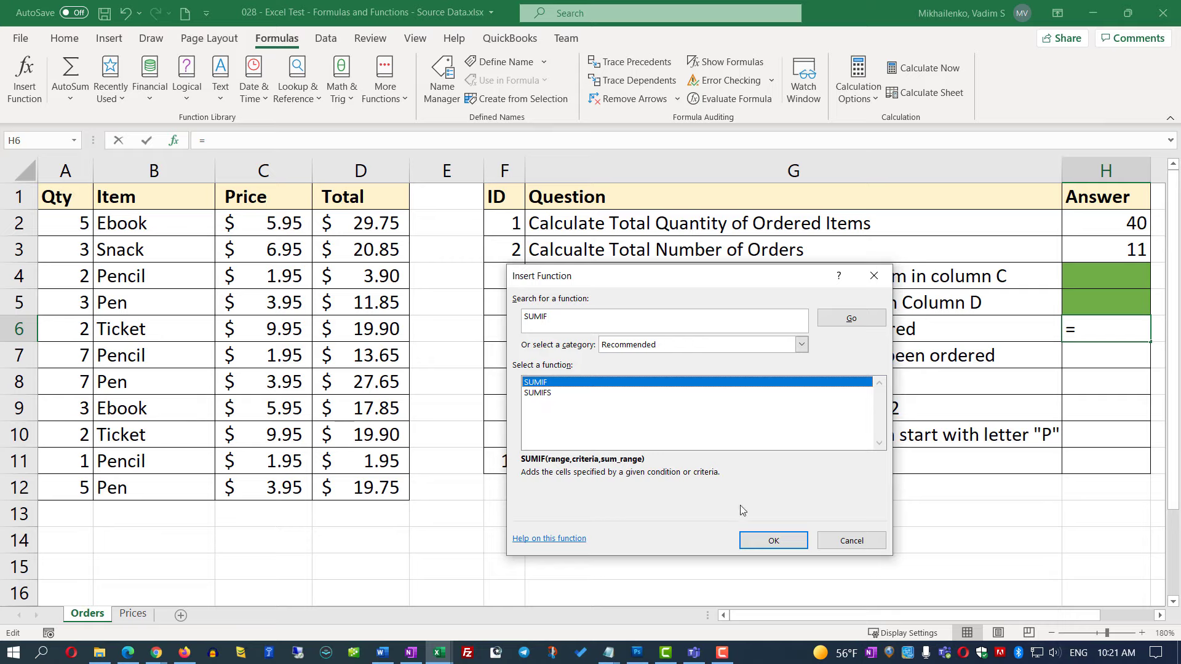
click(778, 543)
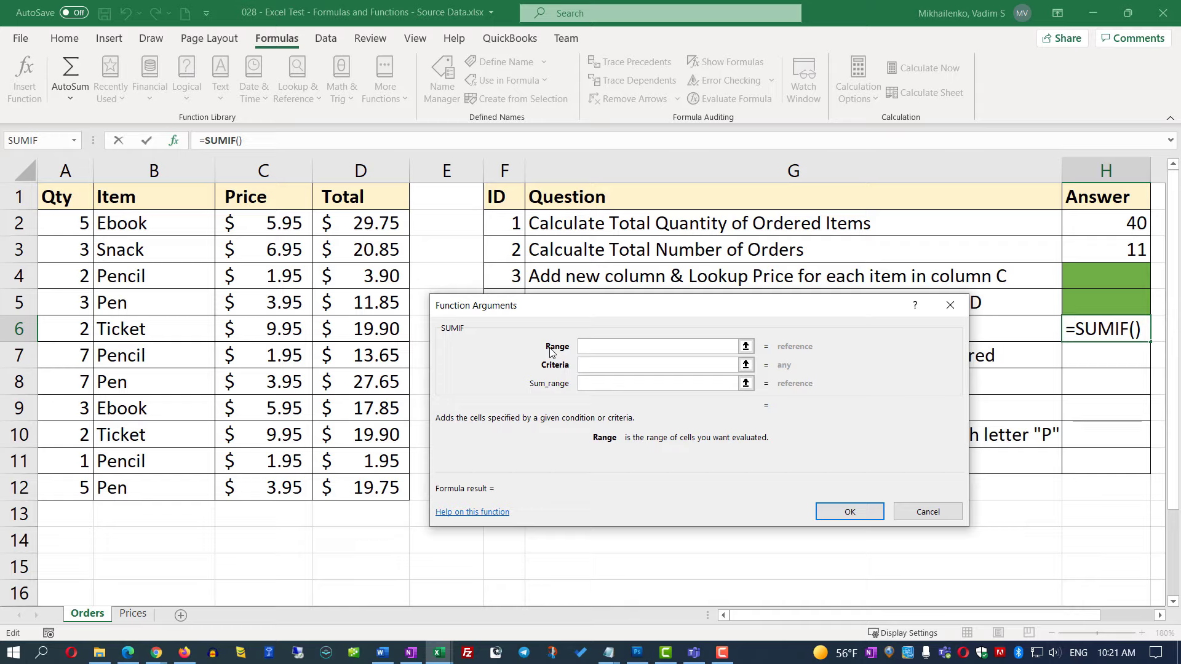
- Set the Range argument of the SUMIF function to the item cells B2:B12
click(591, 383)
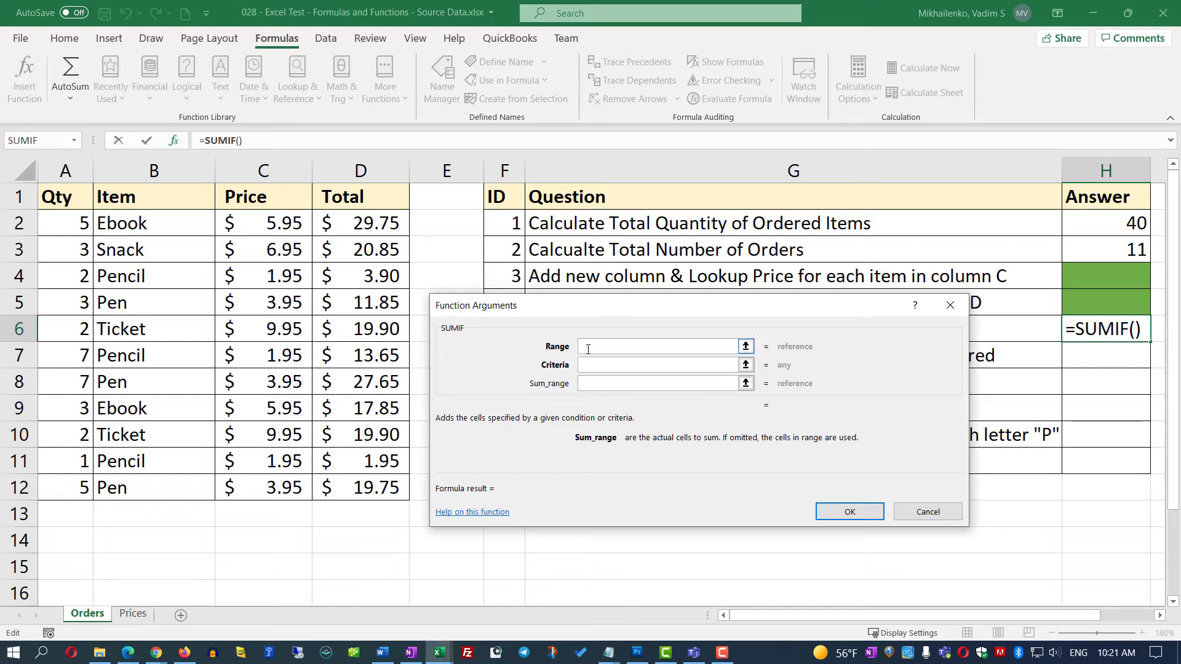
click(658, 347)
click(152, 225)
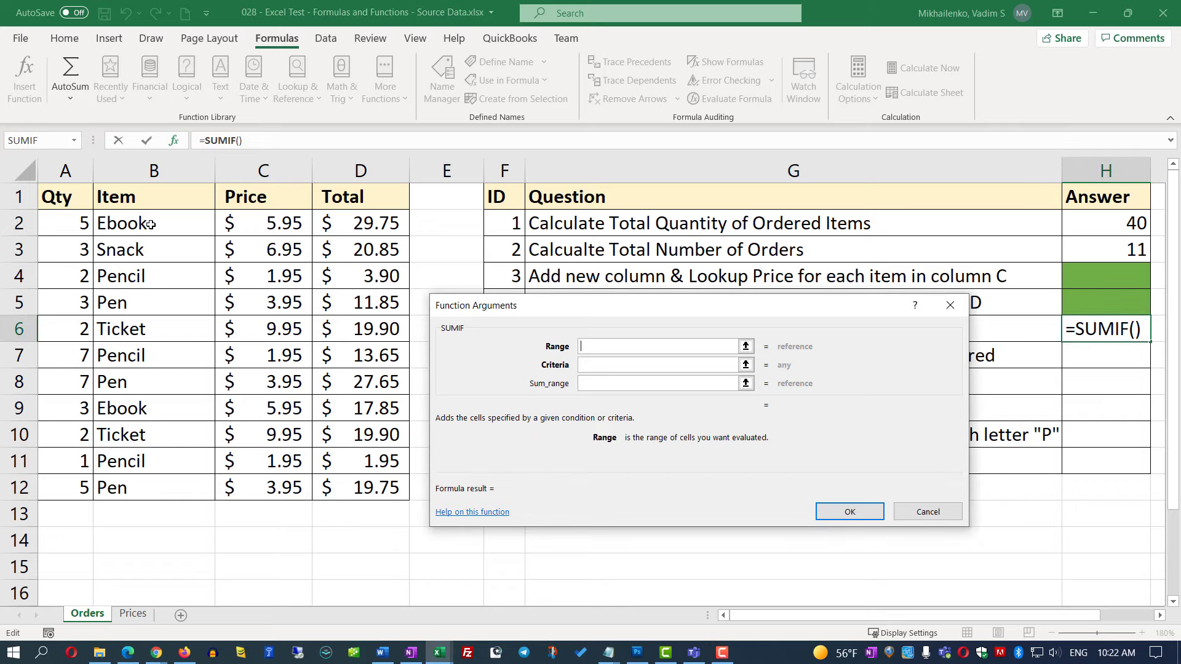
drag(151, 224, 140, 491)
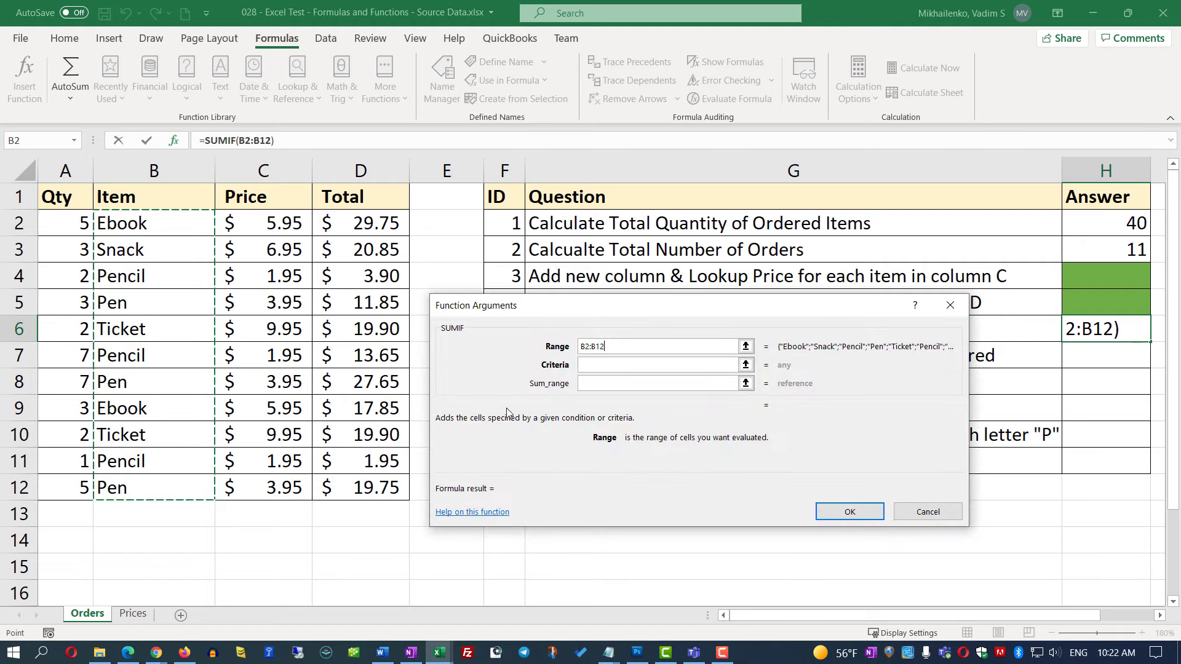
- Set the Criteria argument of the SUMIF function to "=Pencil"
click(593, 364)
click(592, 364)
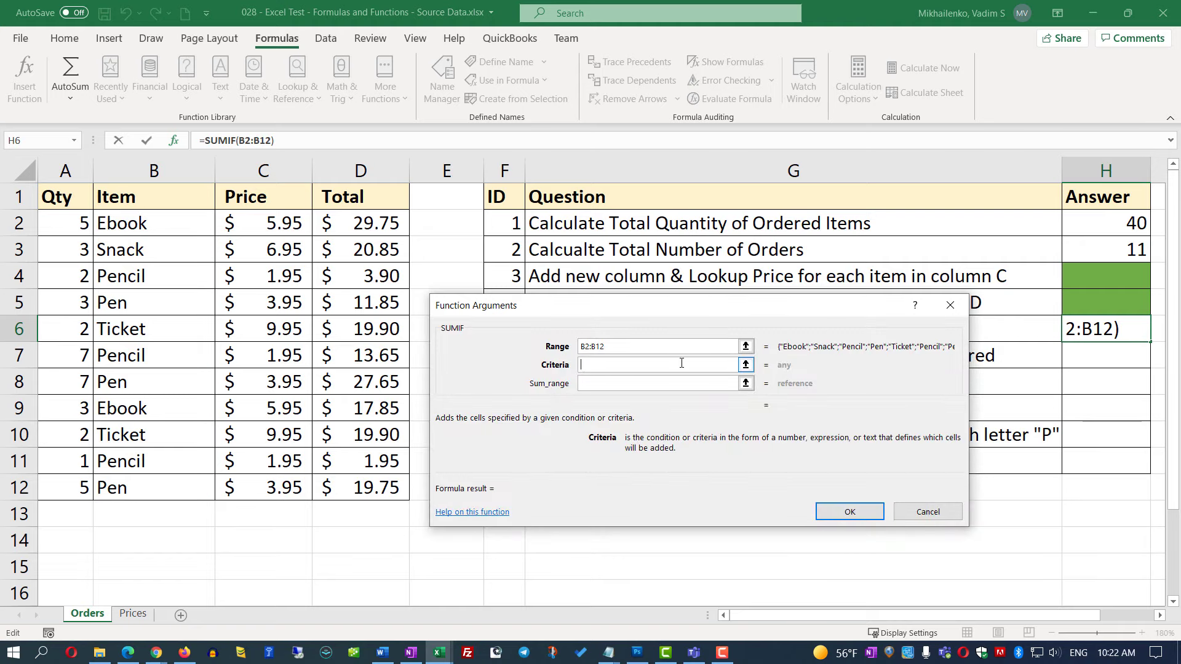
text("=)
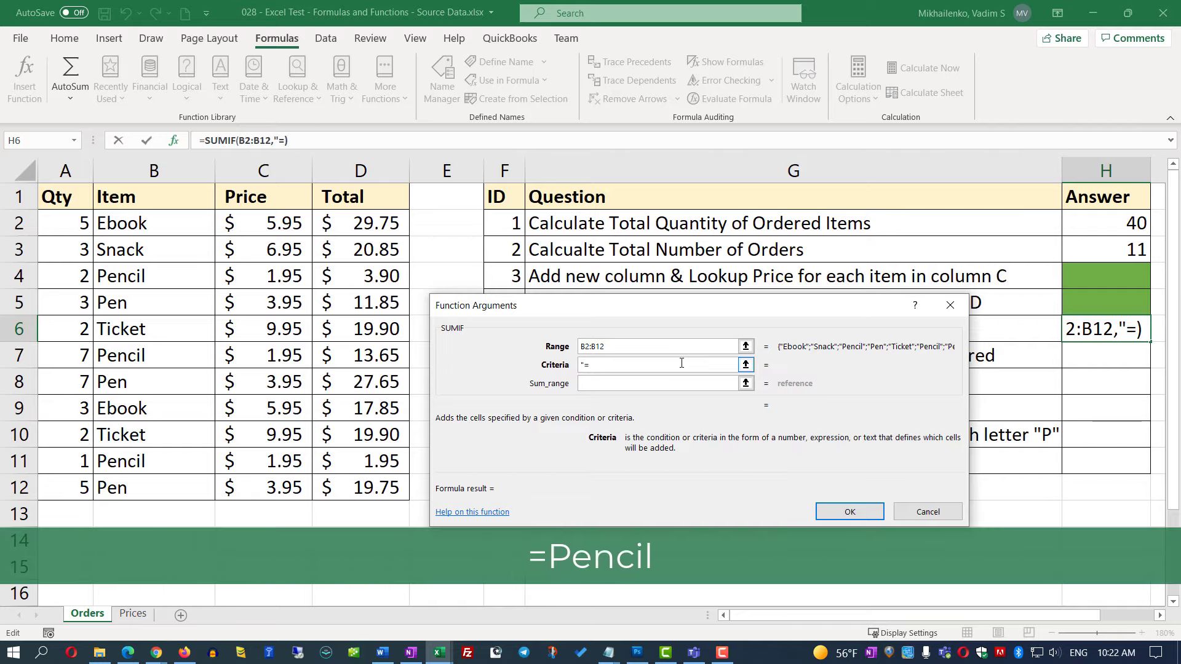
text(Pencil)
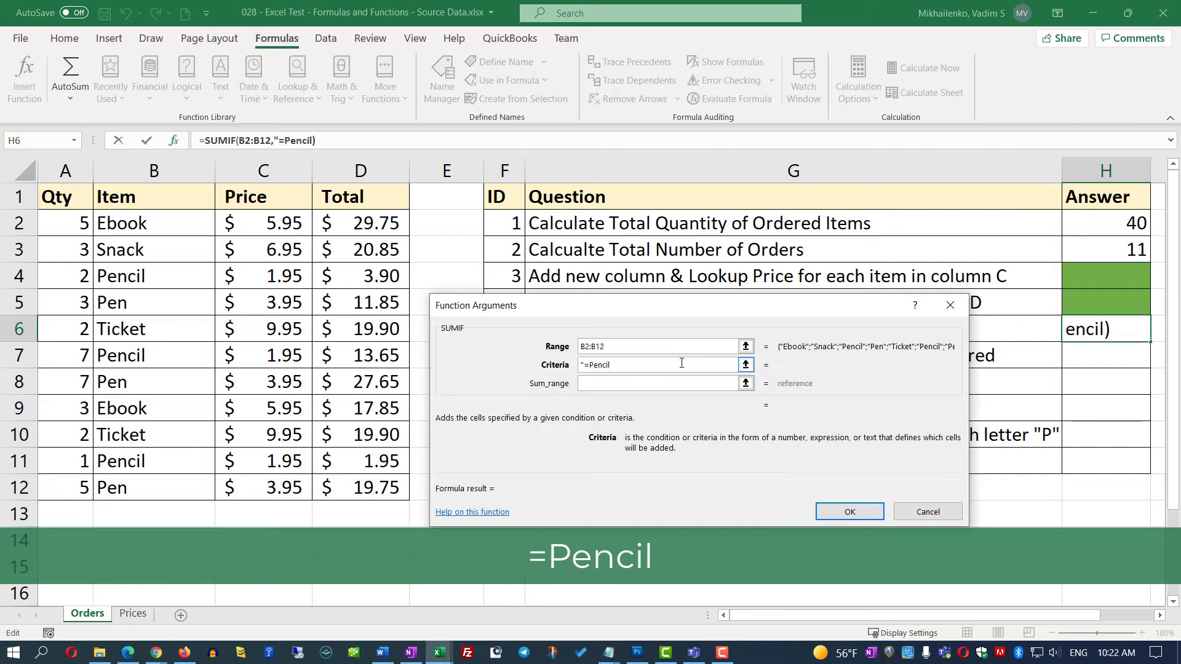
text(")
- Set the Sum_range argument to the quantity cells A2:A12 and insert the finished SUMIF formula into H6
click(601, 385)
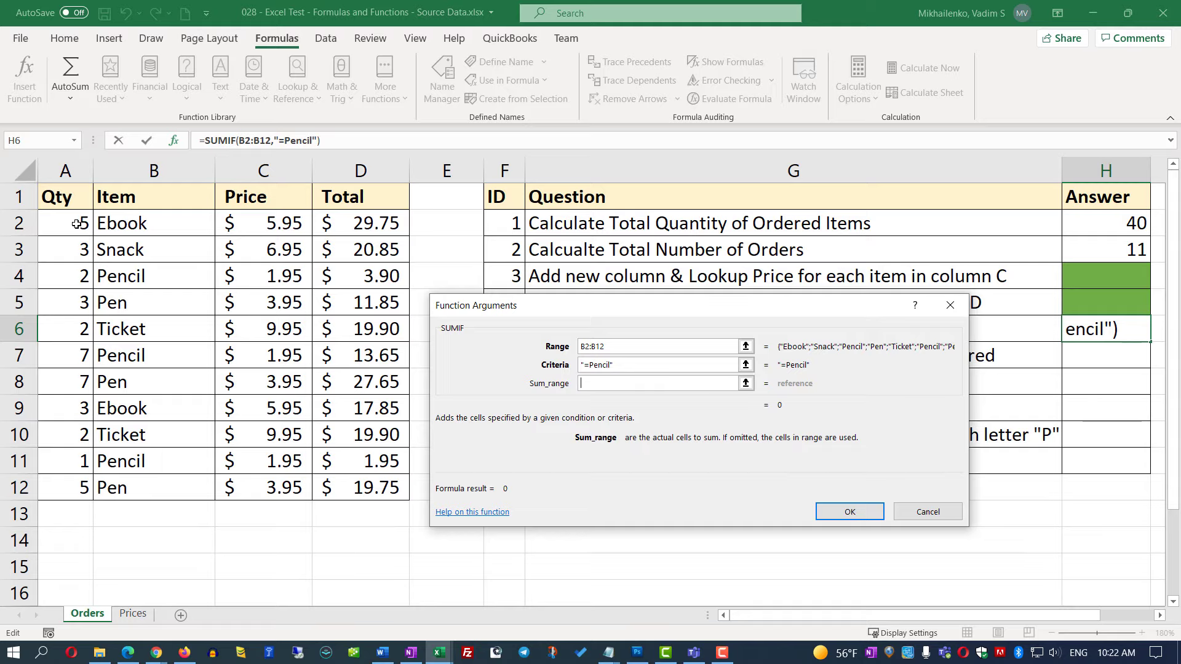
drag(77, 224, 69, 490)
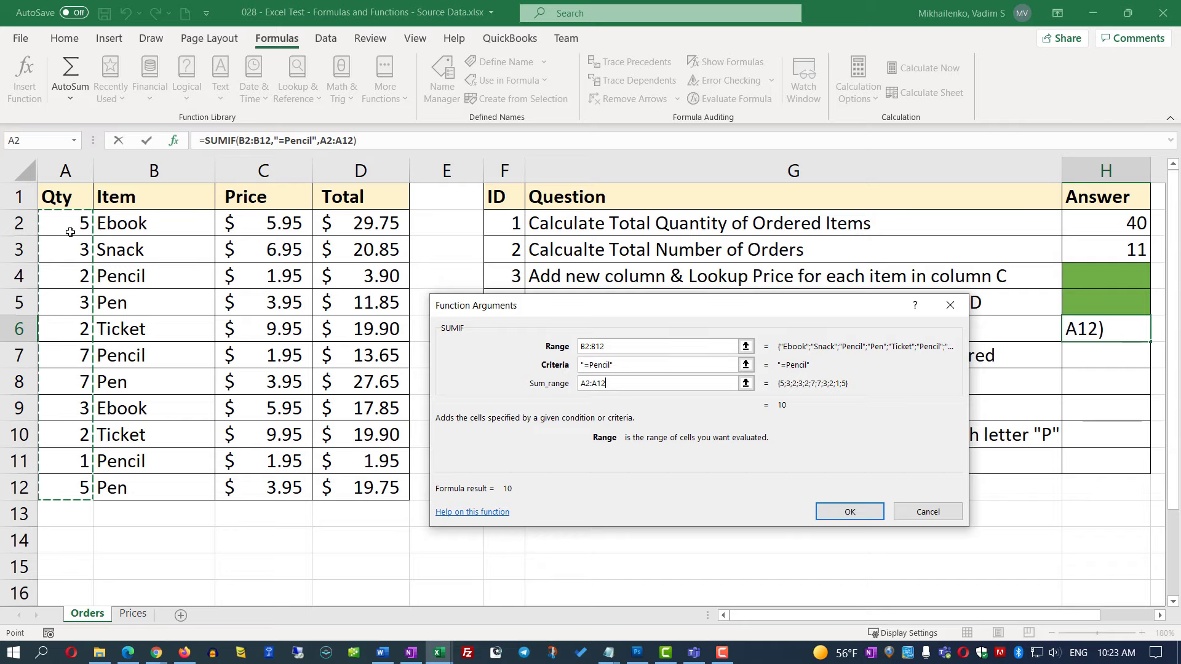
click(863, 513)
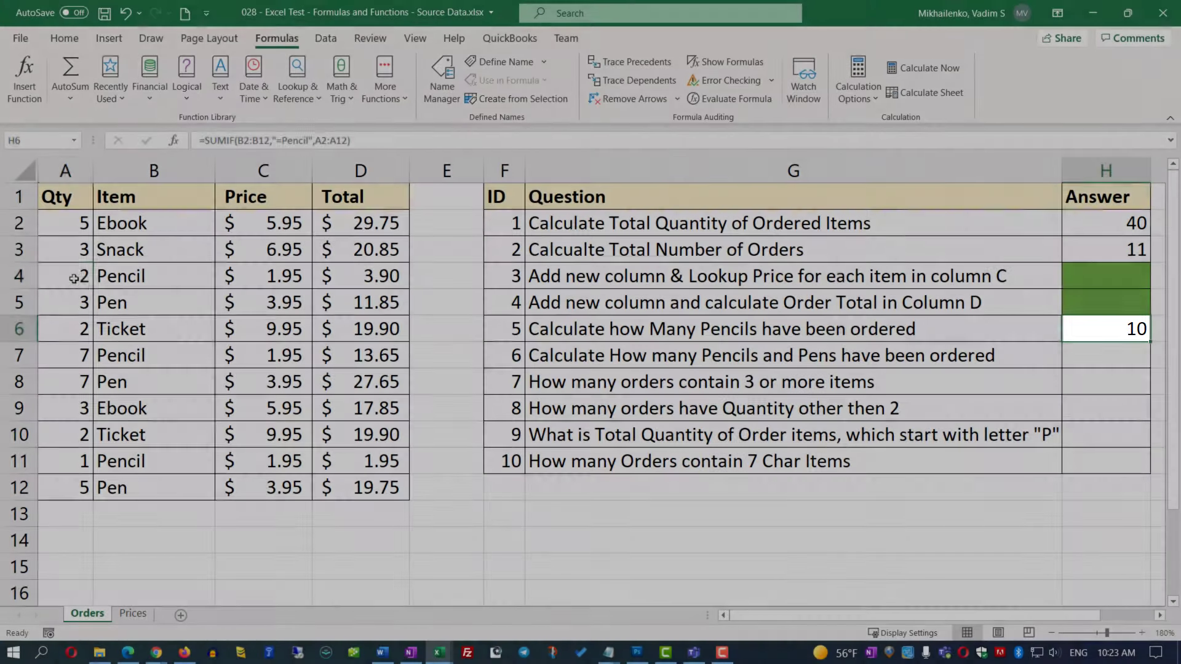
- Check the Pencil order quantities in A4, A7 and A11 against the answer to question 5
click(75, 276)
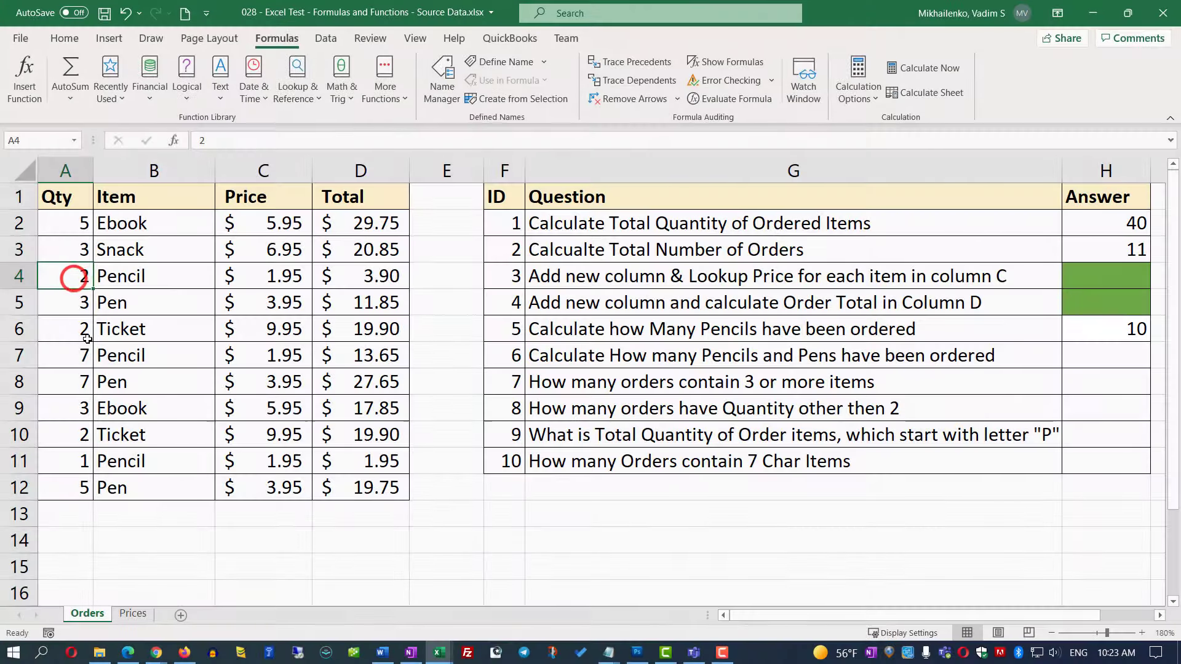
click(81, 357)
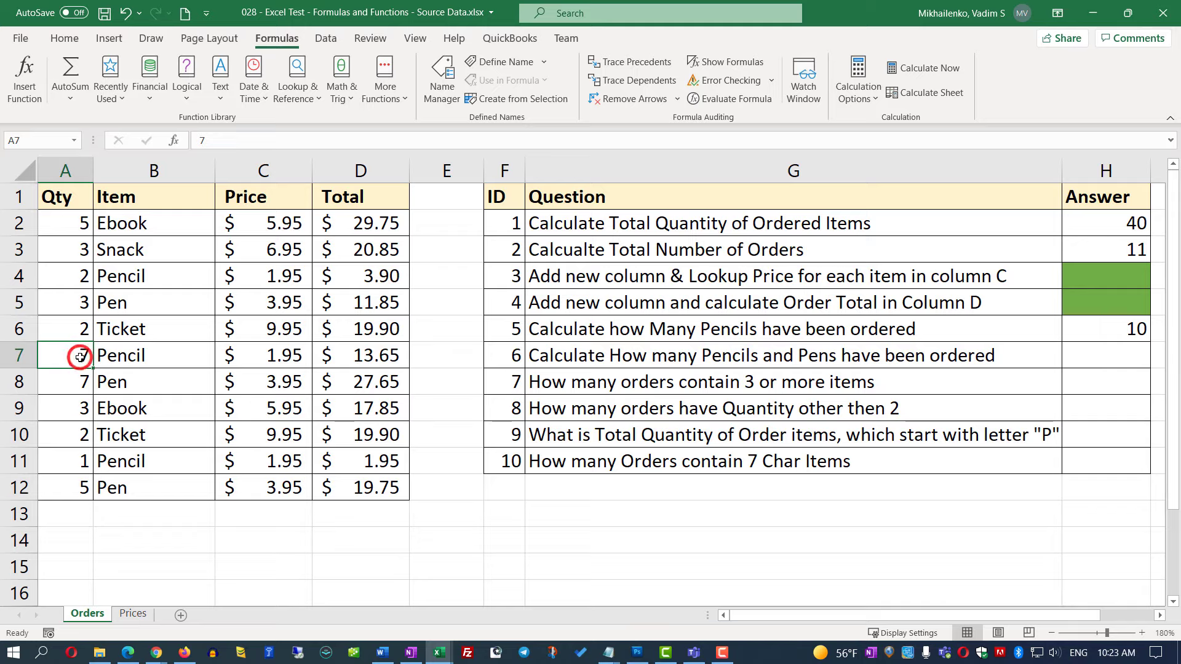
click(83, 461)
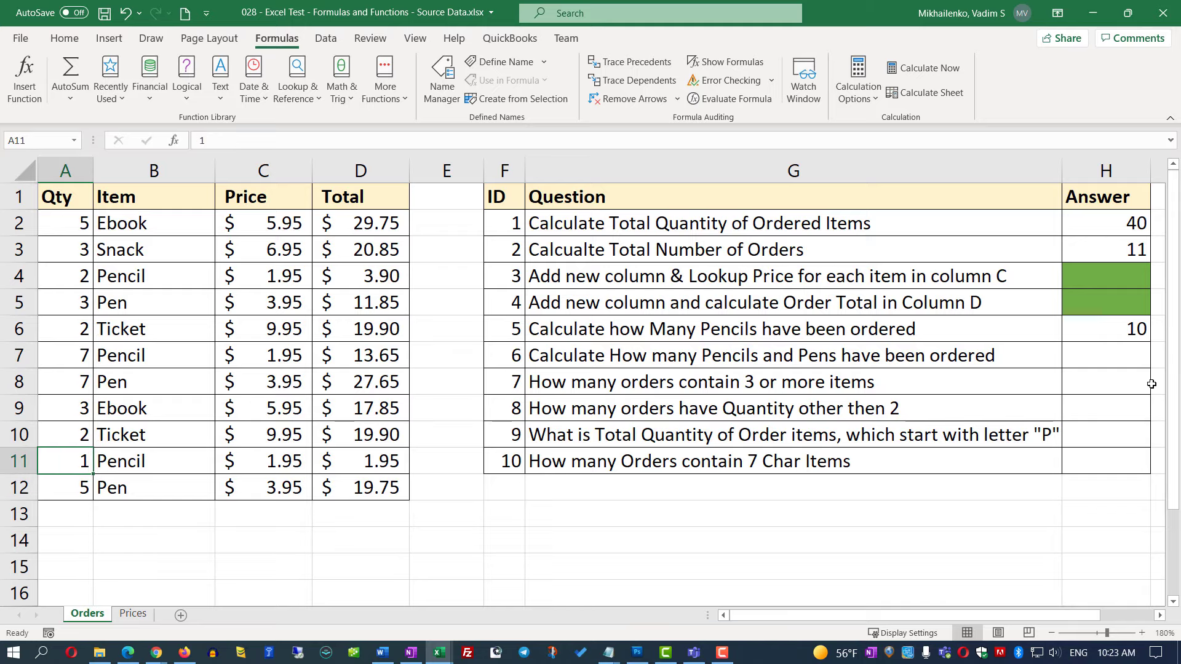
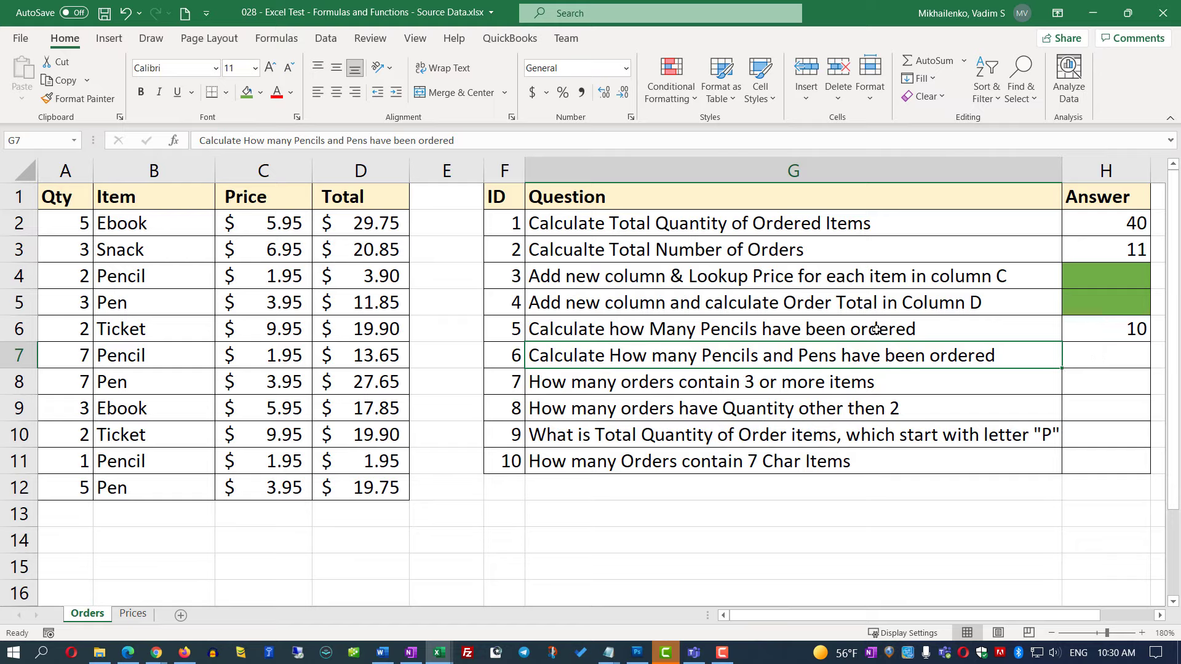
- Start question 6's formula in H7 with a SUMIF over B2:B12 for "Pencil", summing the quantities in A2:A12
click(796, 331)
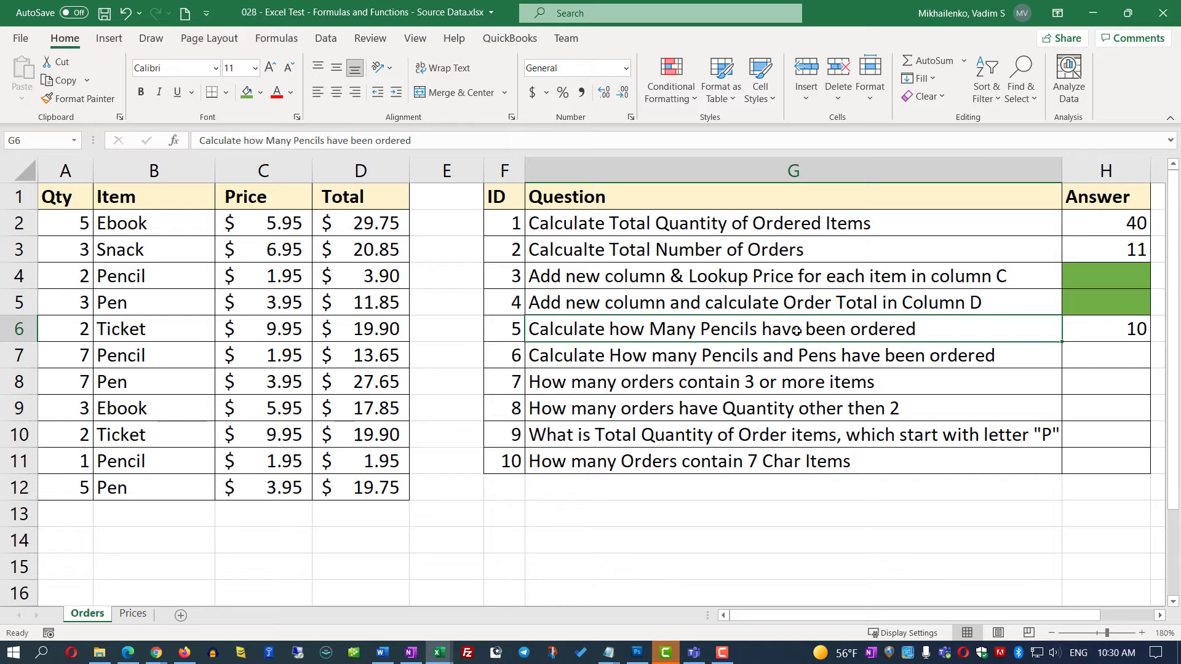
click(1094, 361)
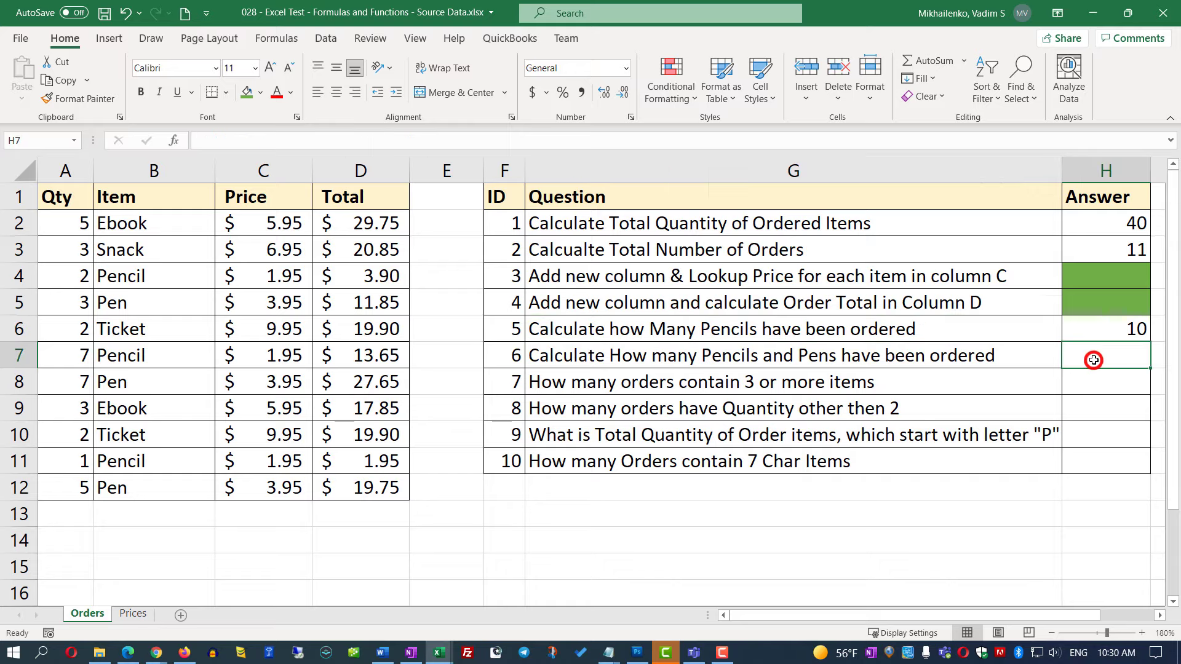
click(197, 140)
text(=)
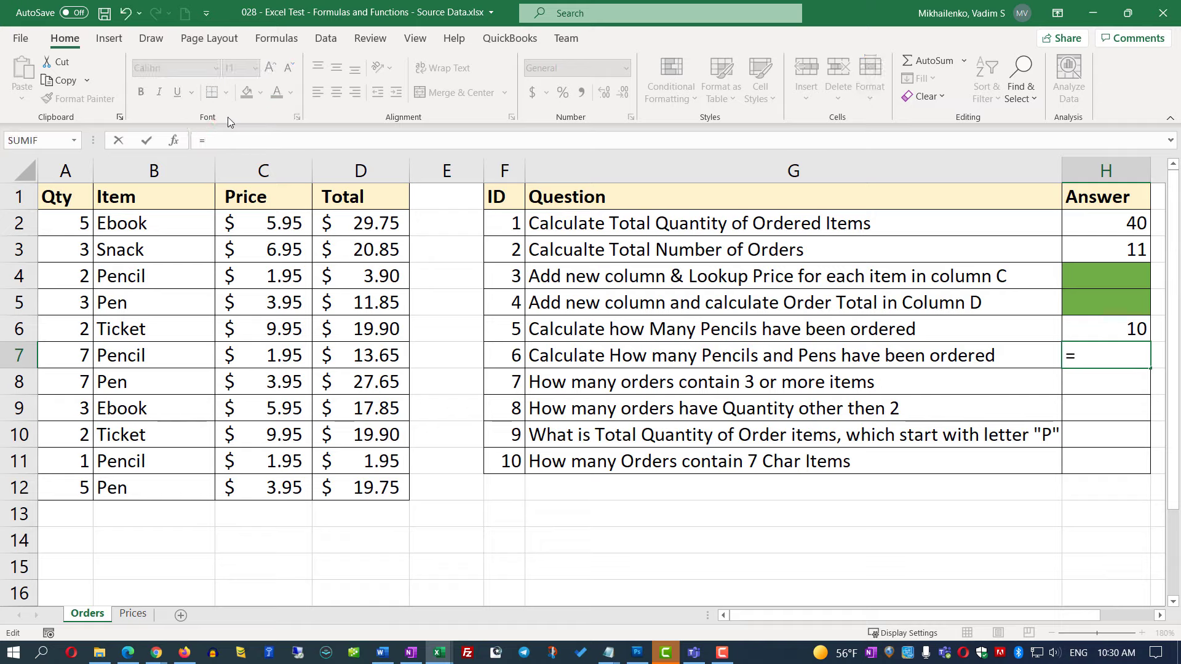
text(SUMIF)
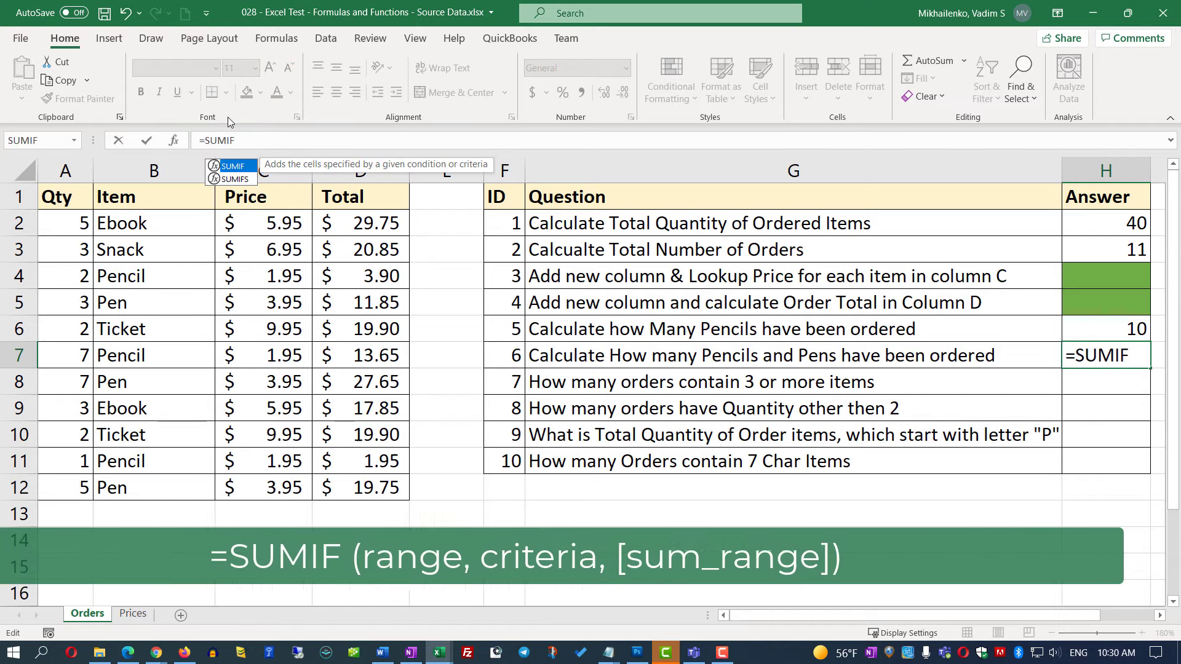
text(()
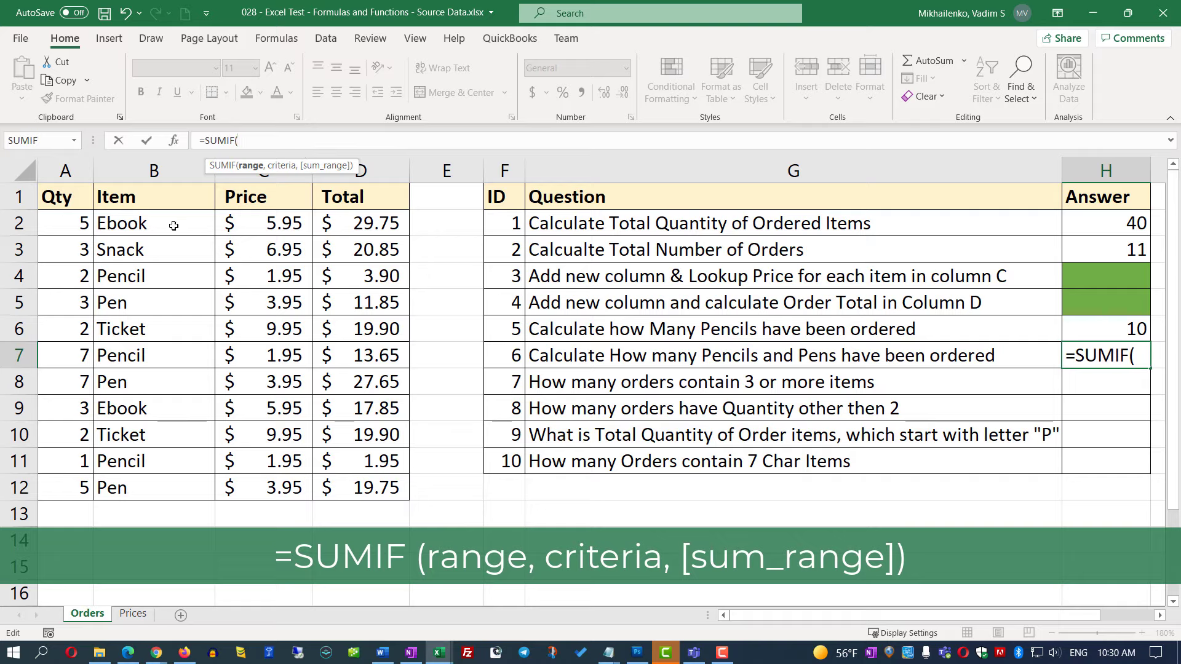
drag(173, 226, 158, 488)
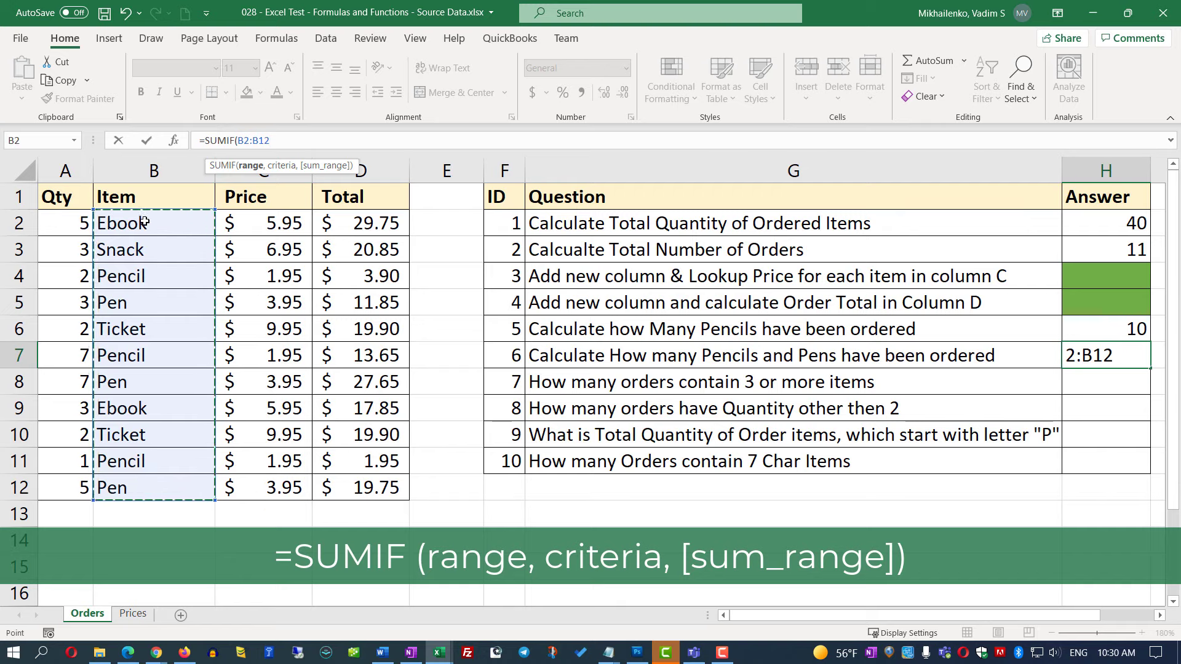
text(,)
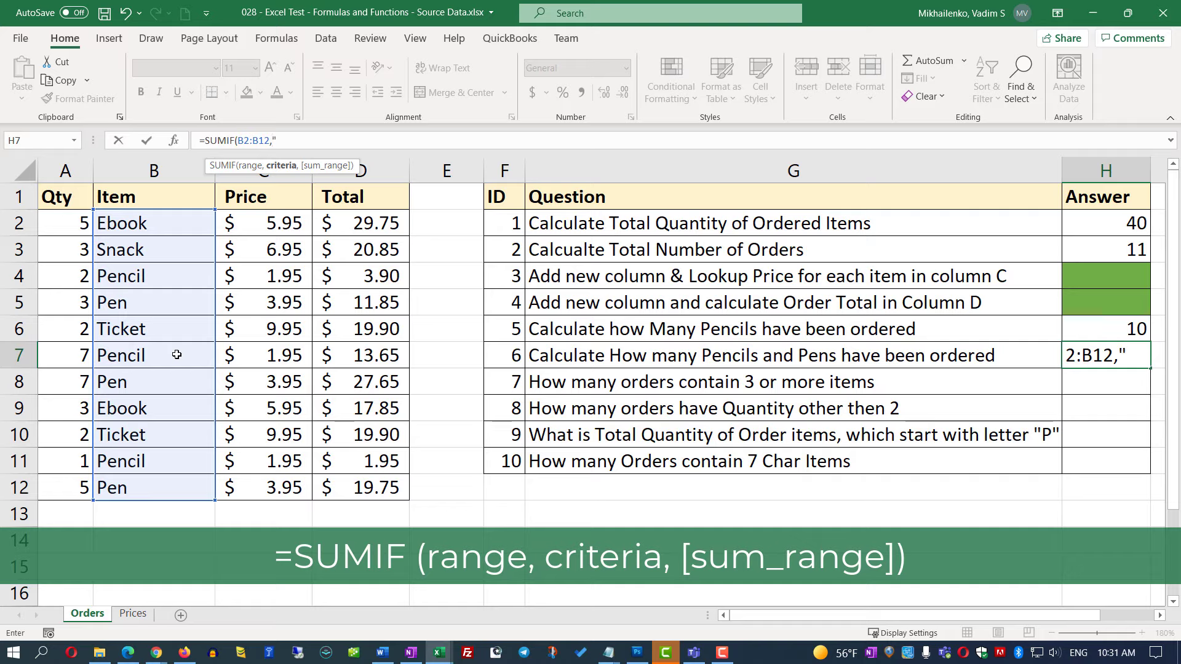
text("Pencil",)
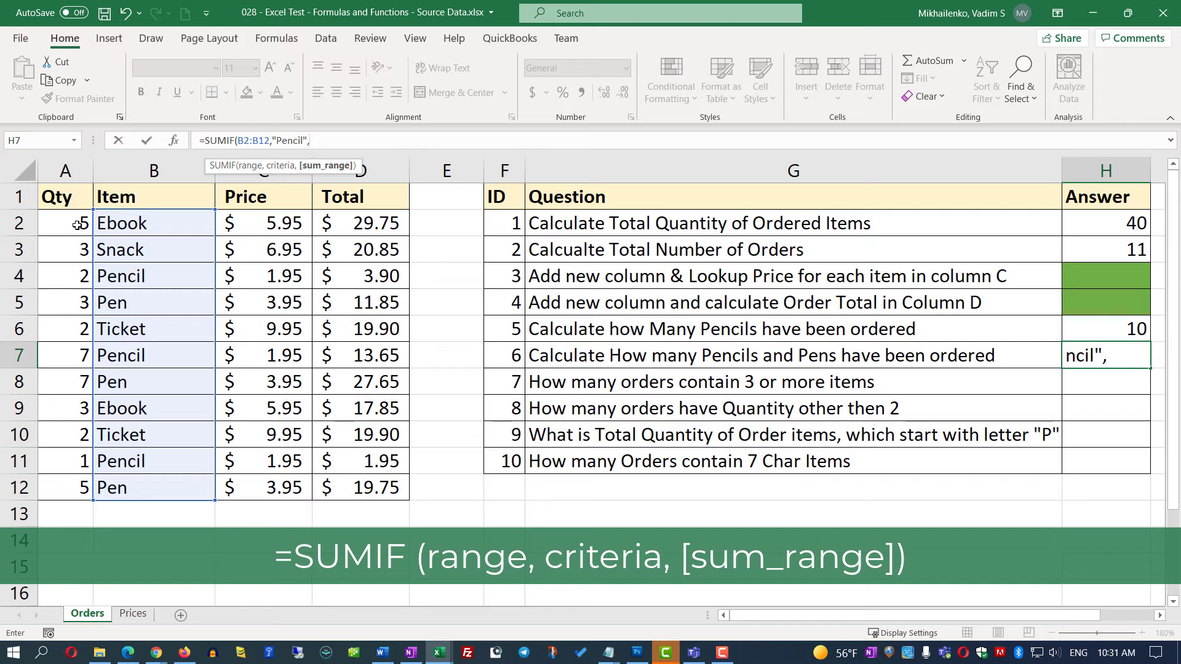
mouse_move(78, 223)
mouse_down()
mouse_move(68, 224)
mouse_move(57, 486)
mouse_up()
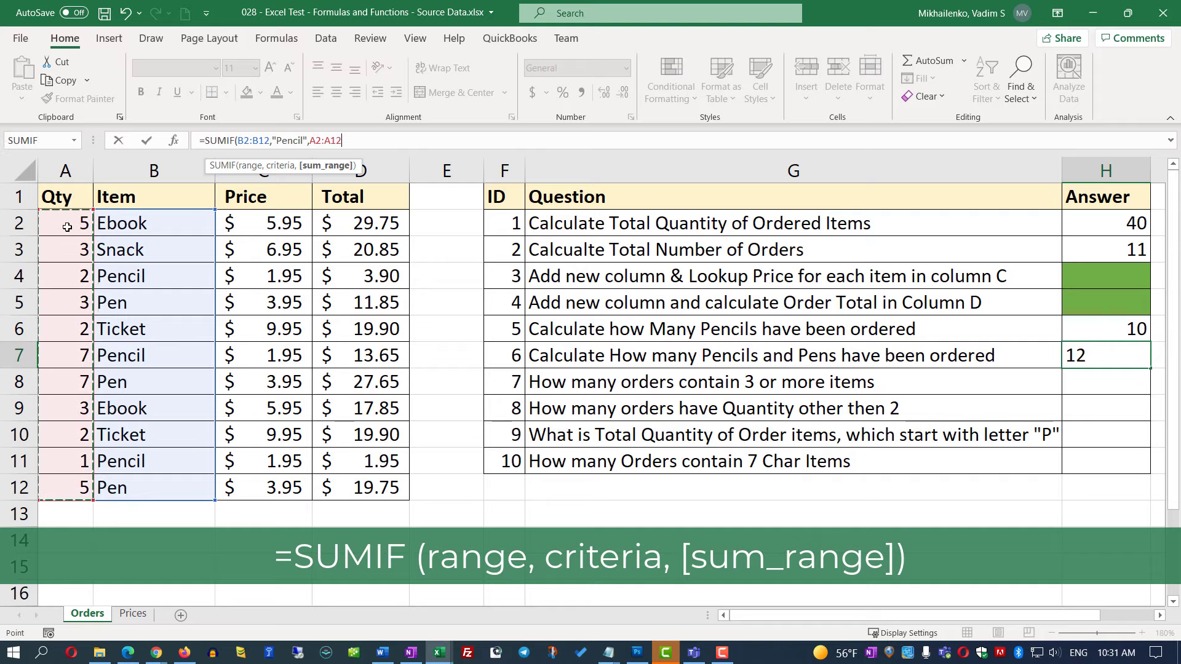
- Add a second SUMIF over B2:B12 for "Pen", summing A2:A12, to the H7 formula and enter it
text() +)
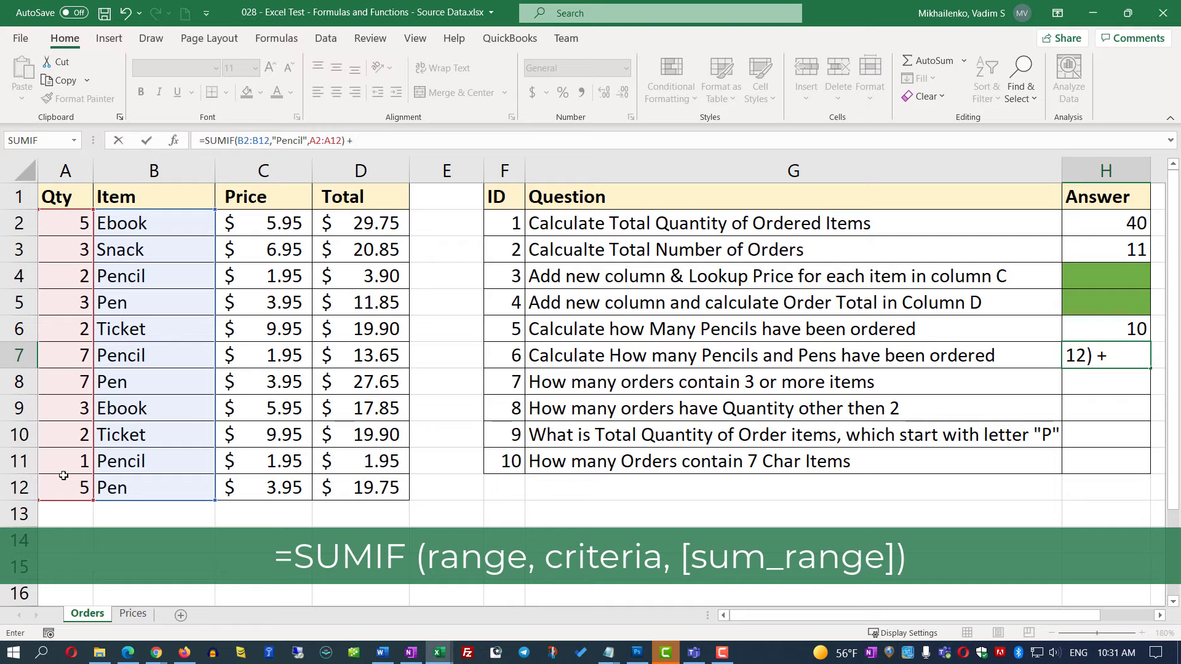
text(SUMIF)
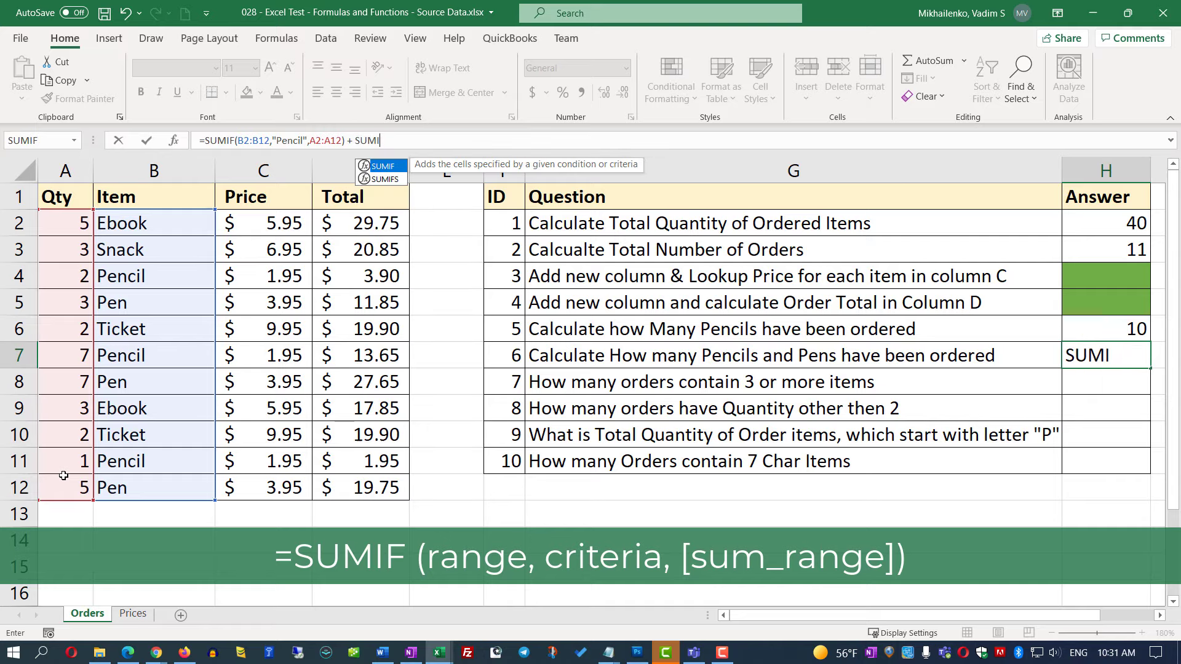
text(()
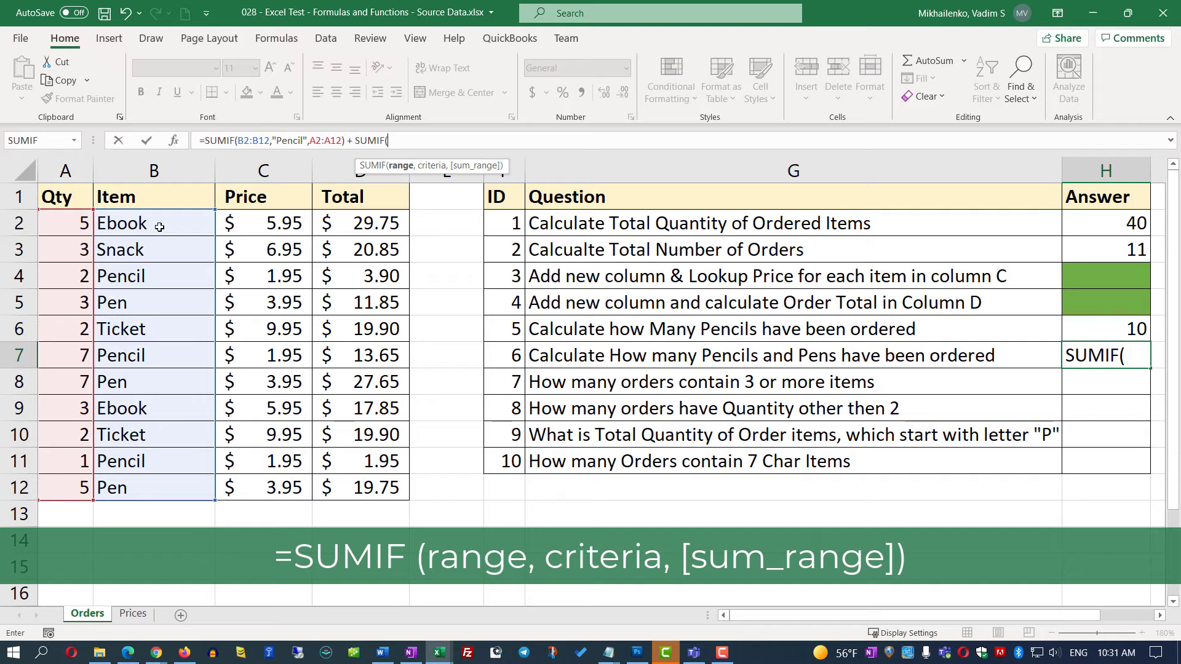
drag(160, 223, 163, 501)
text(,"P)
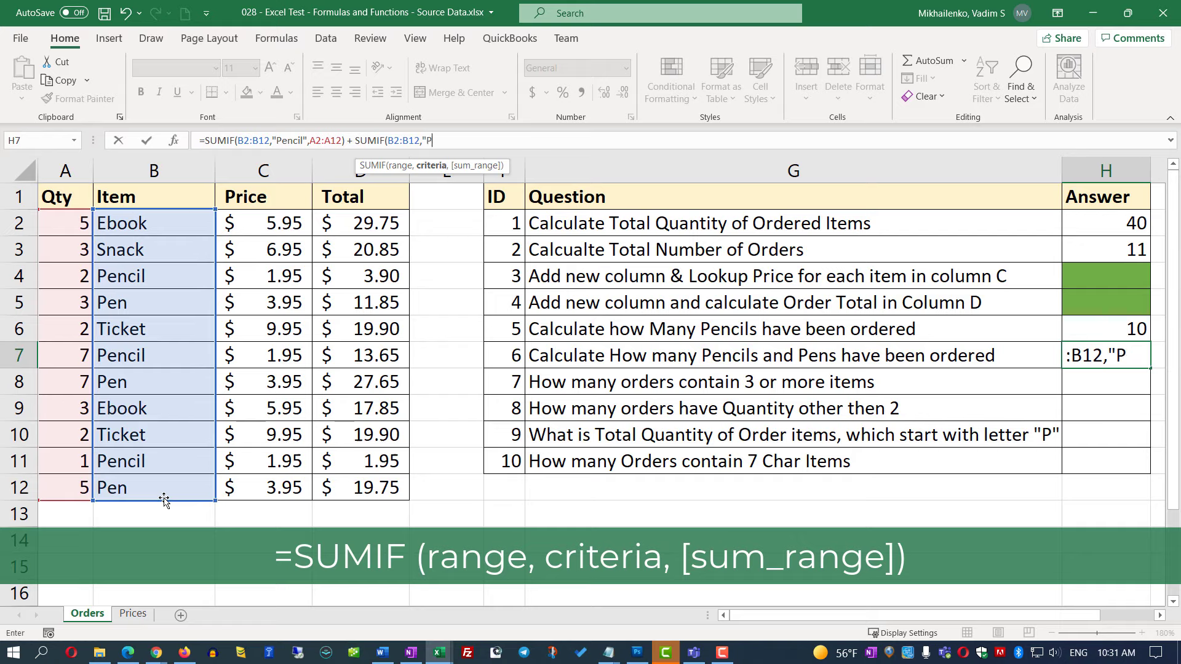
text(en",)
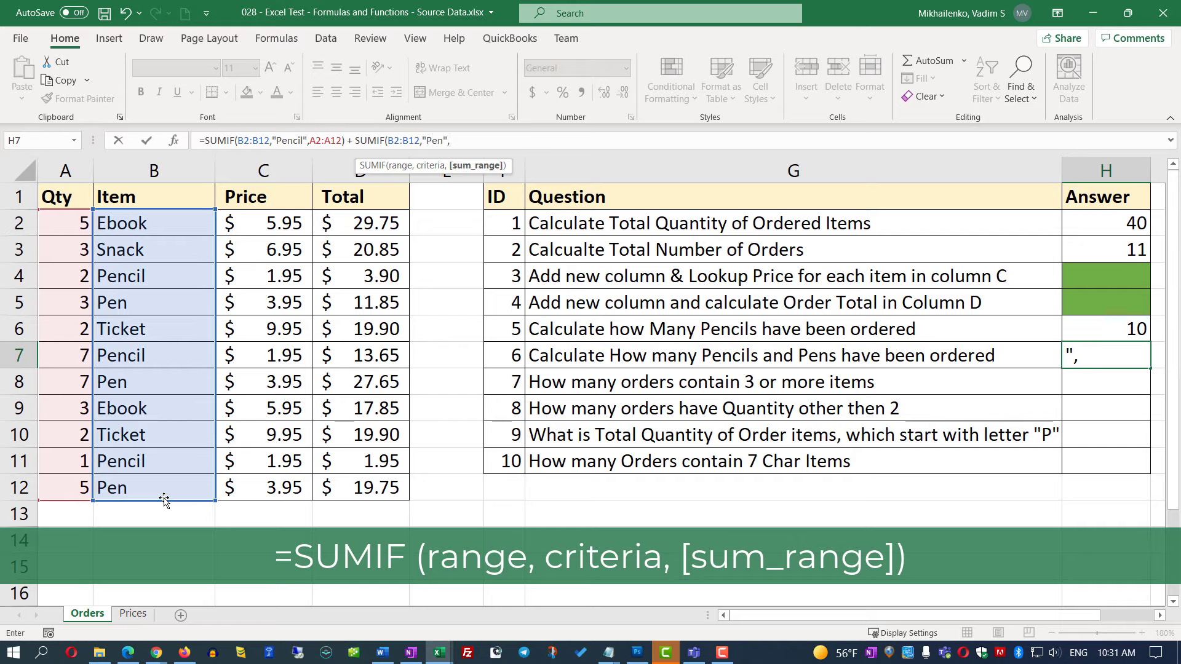
drag(66, 224, 66, 492)
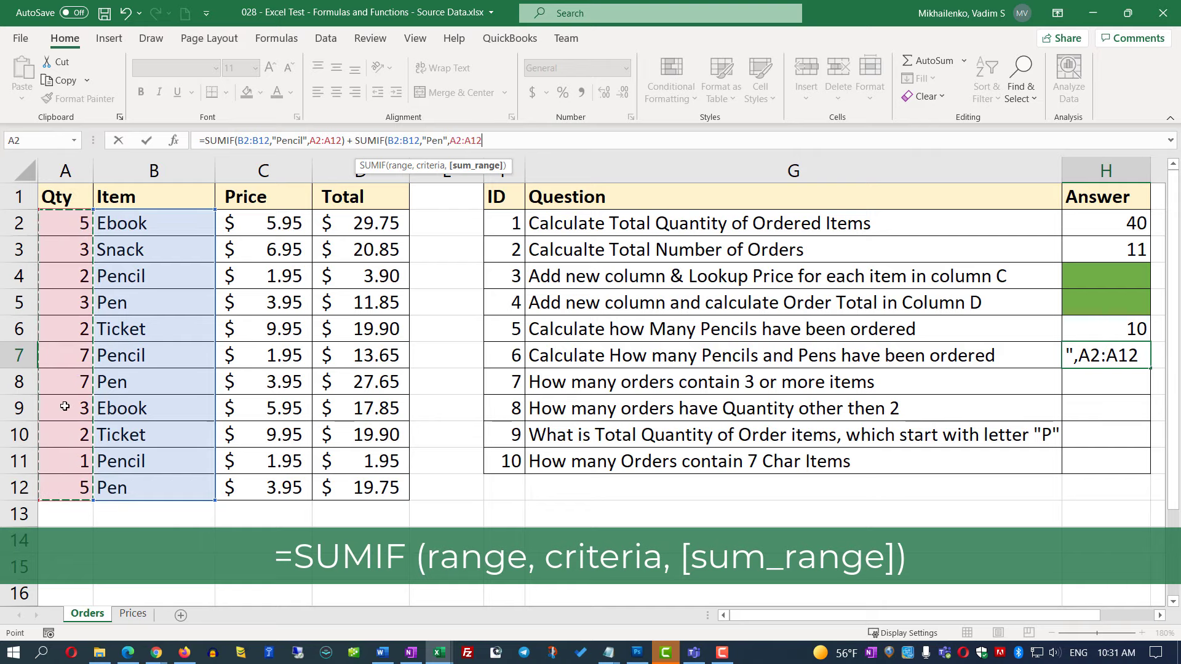
text())
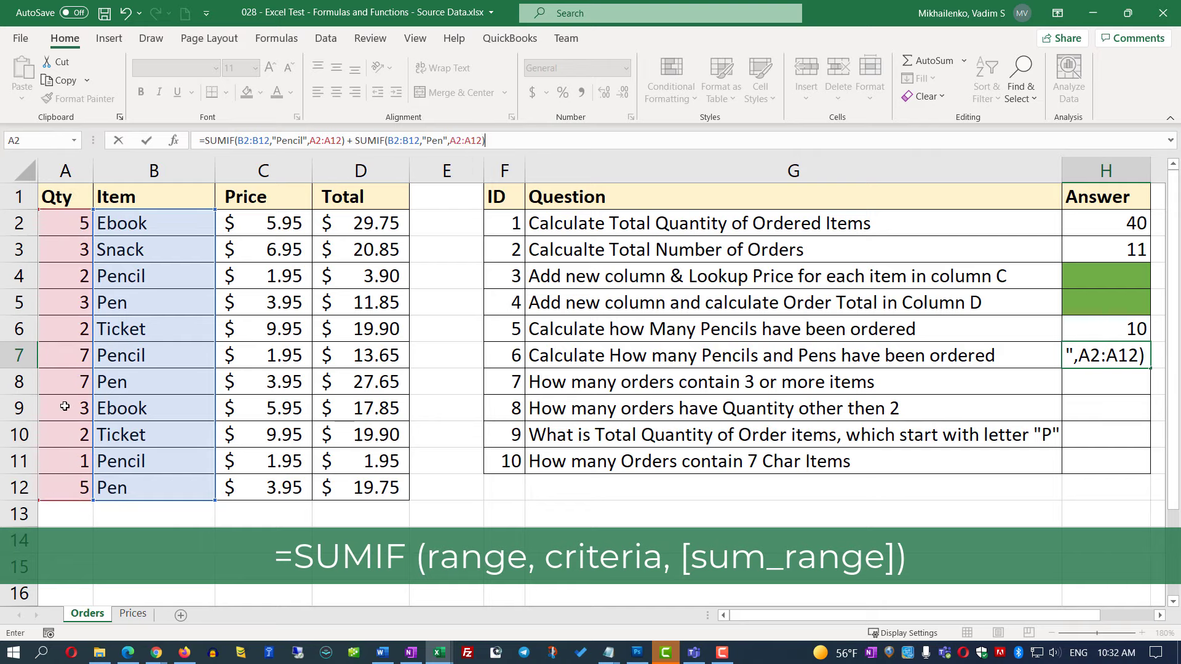
key(Return)
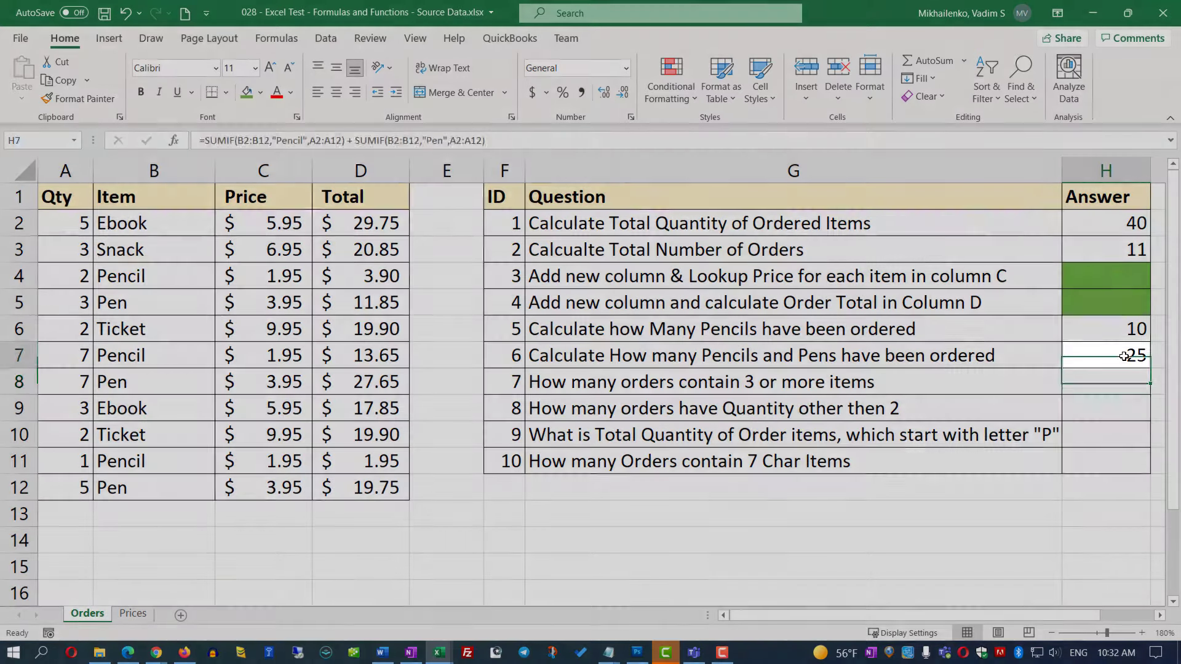
click(1125, 356)
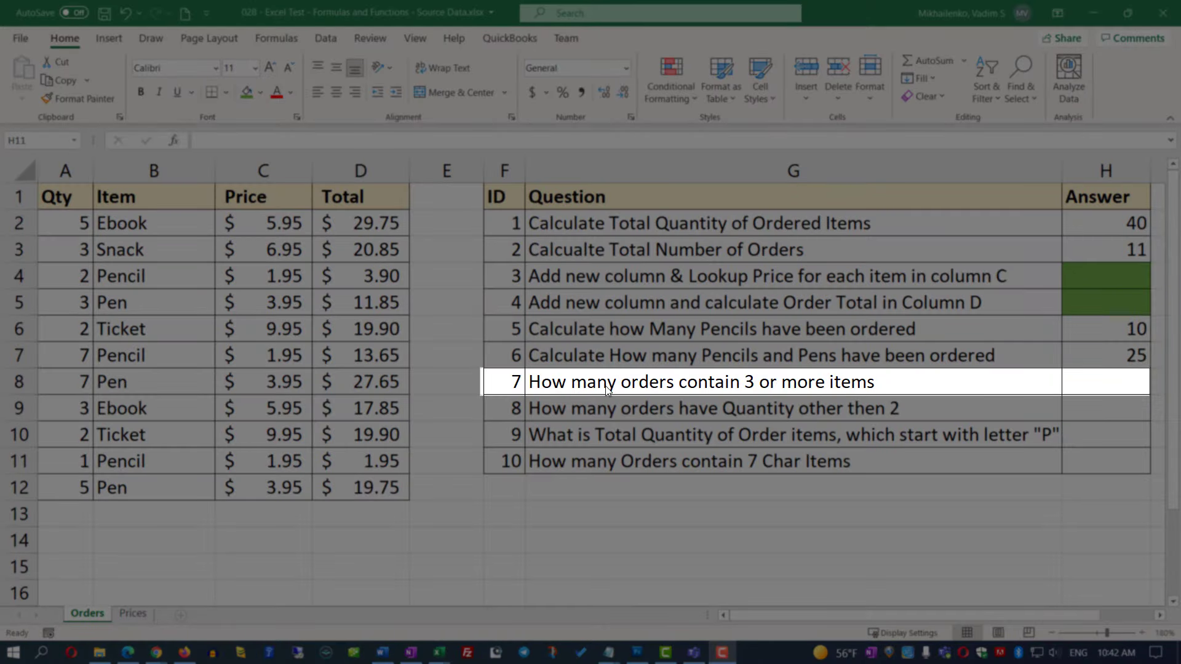
- Start question 7's formula in H8 with a COUNTIF over the quantity cells A2:A12
click(606, 388)
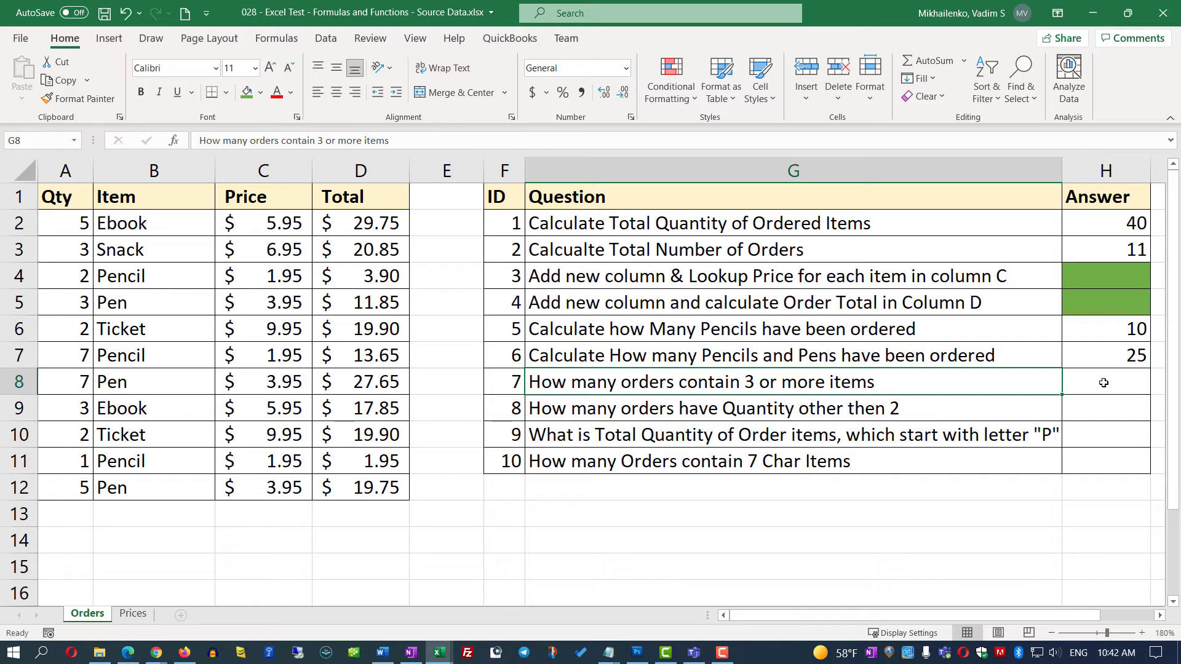
click(1104, 382)
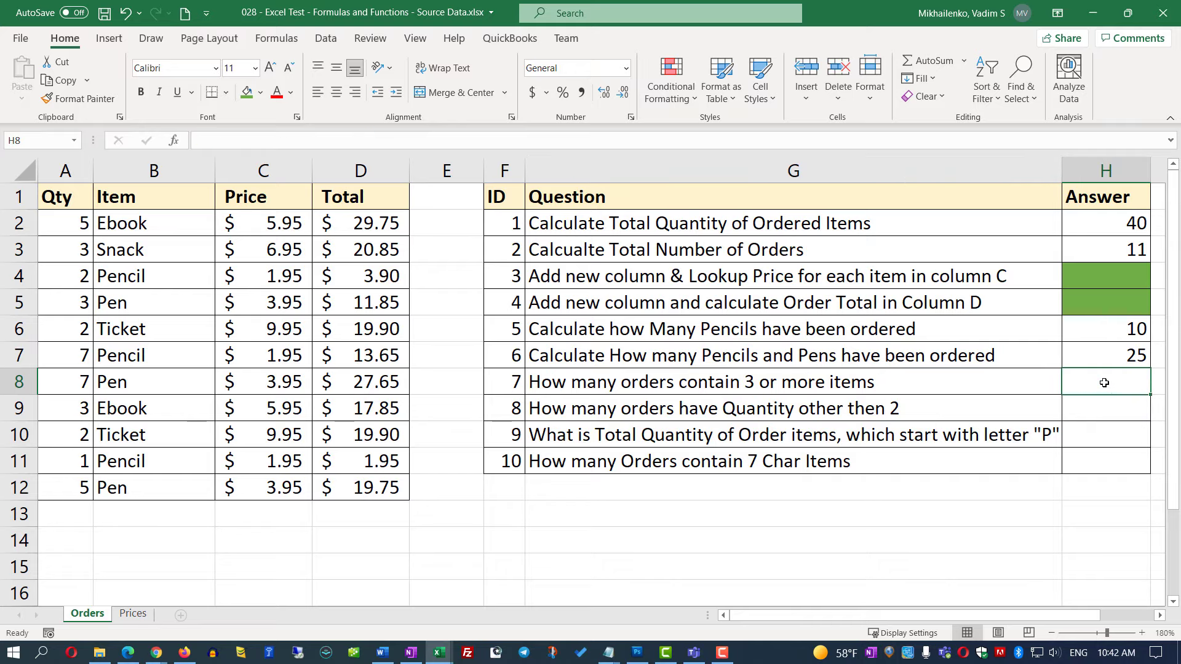
click(218, 144)
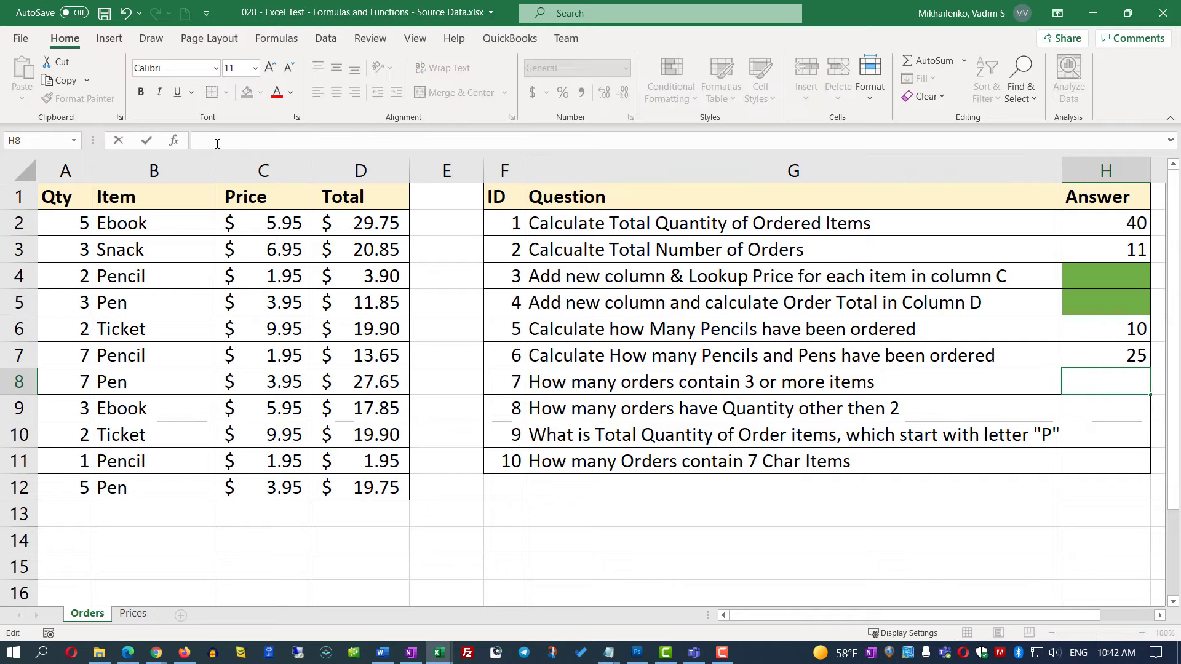
text(=)
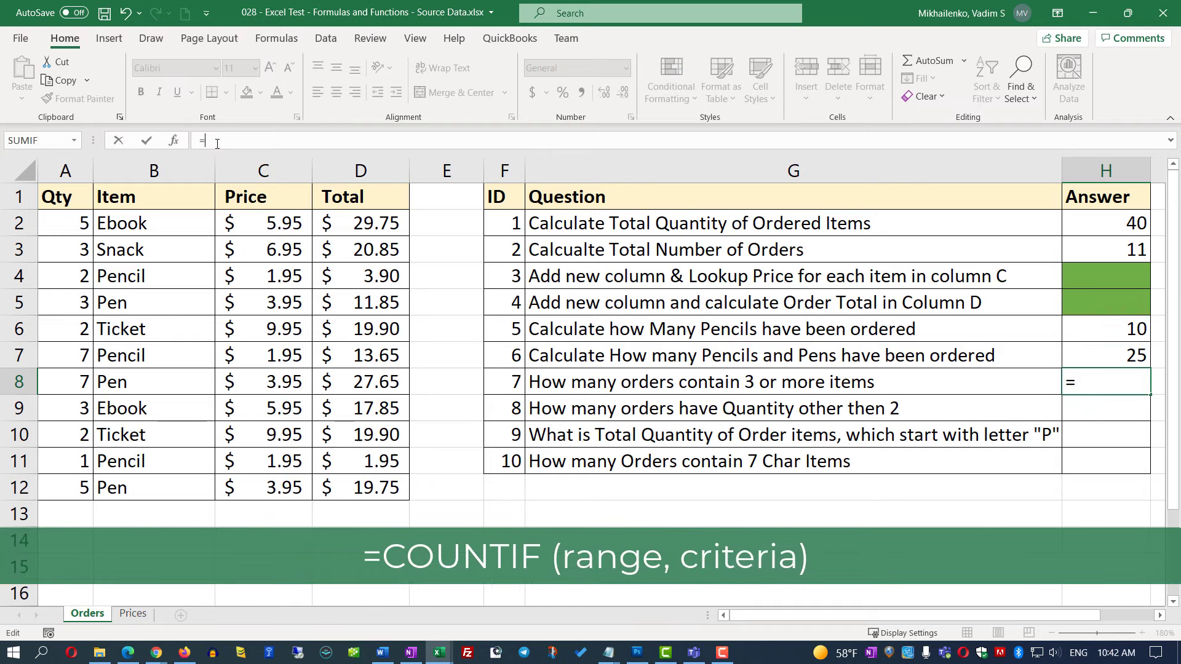
text(COUN)
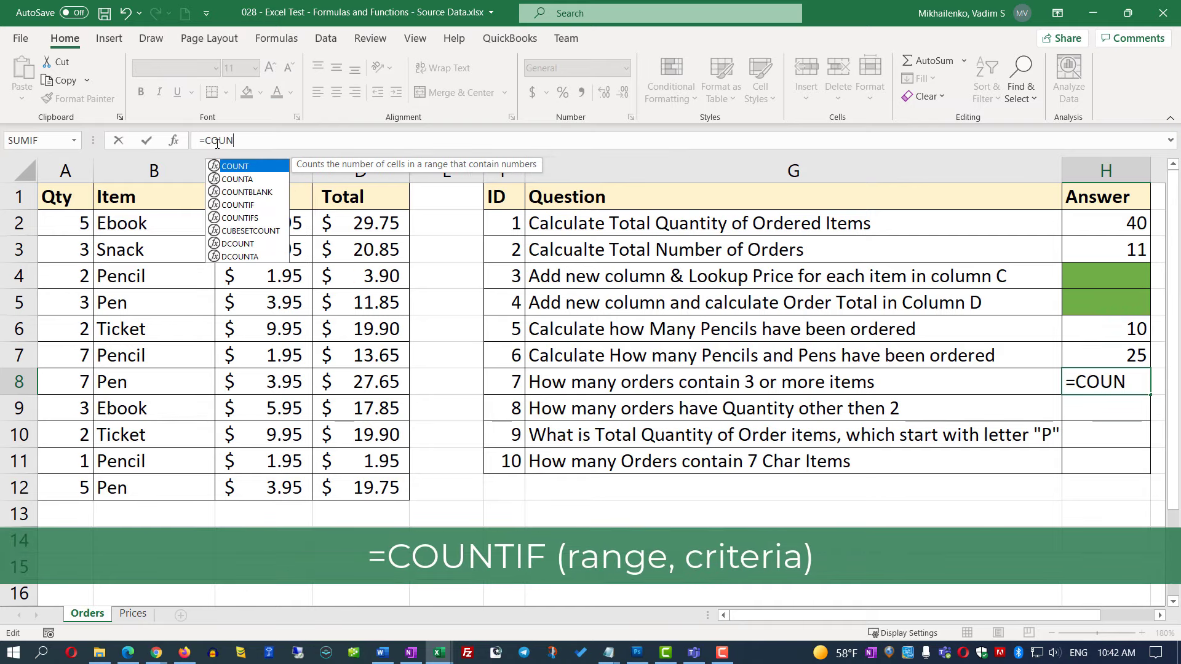
text(TIF)
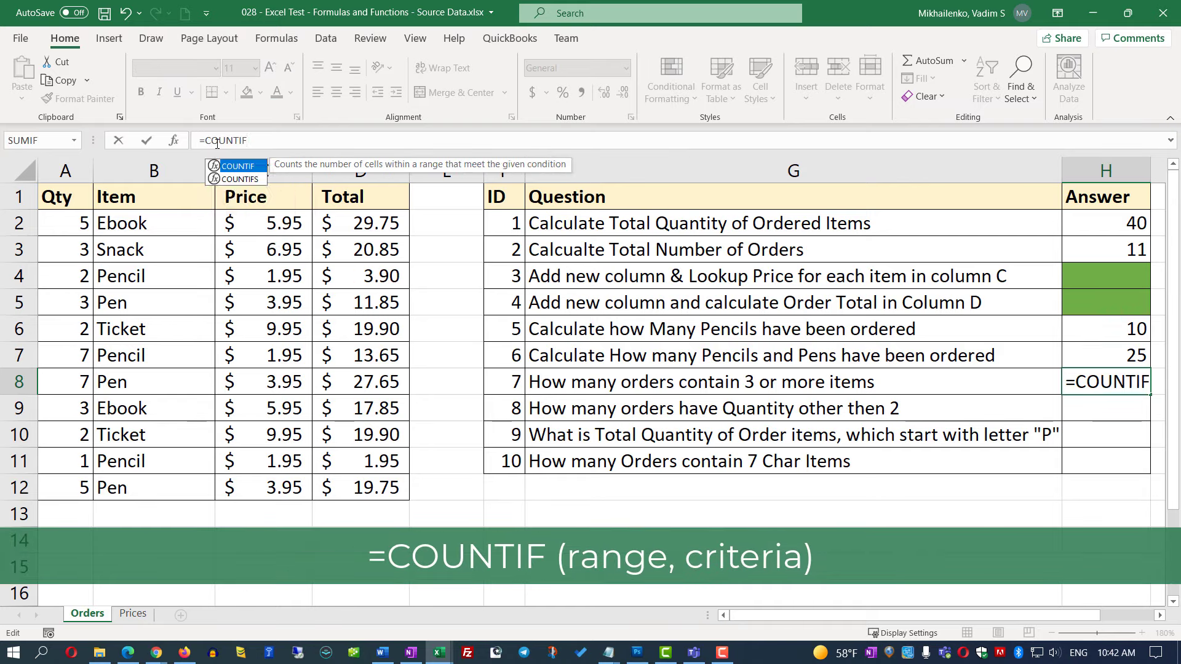
text(()
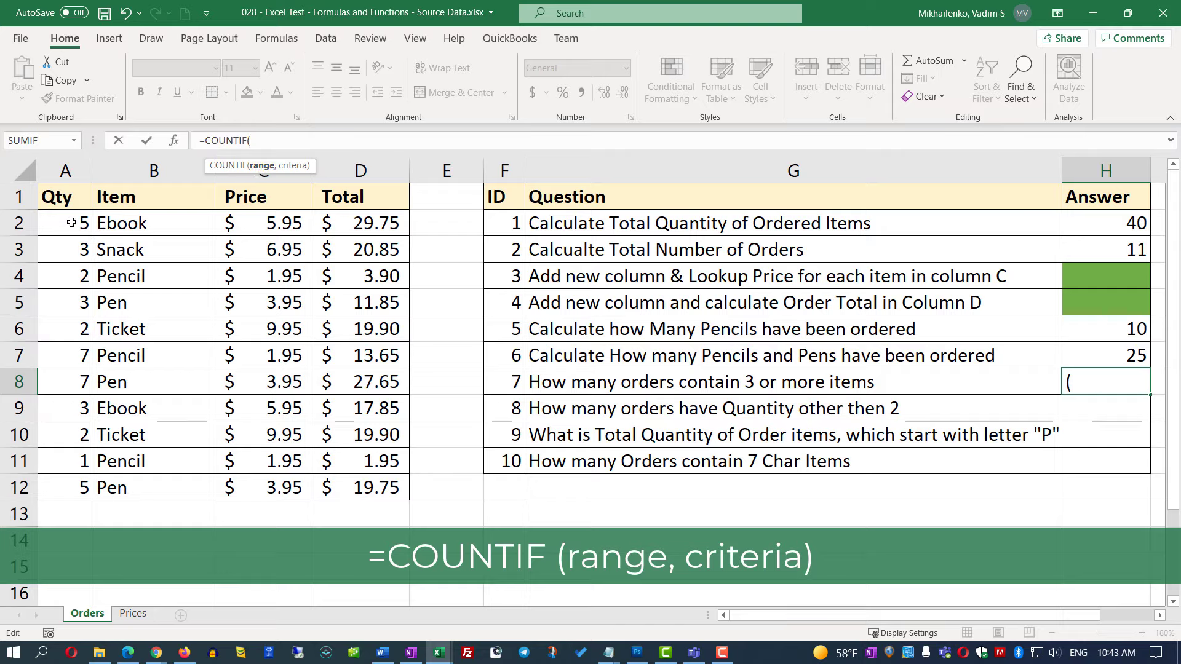
drag(71, 223, 79, 488)
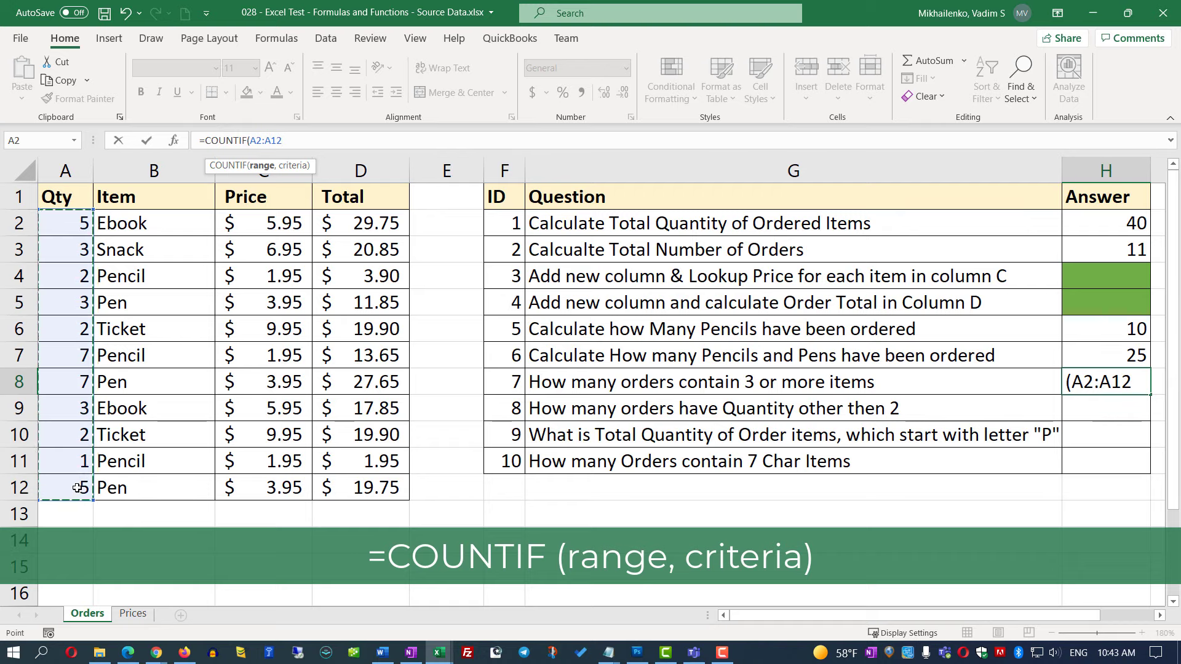
- Set the COUNTIF criterion in H8 to ">2" and enter the finished formula
text(,)
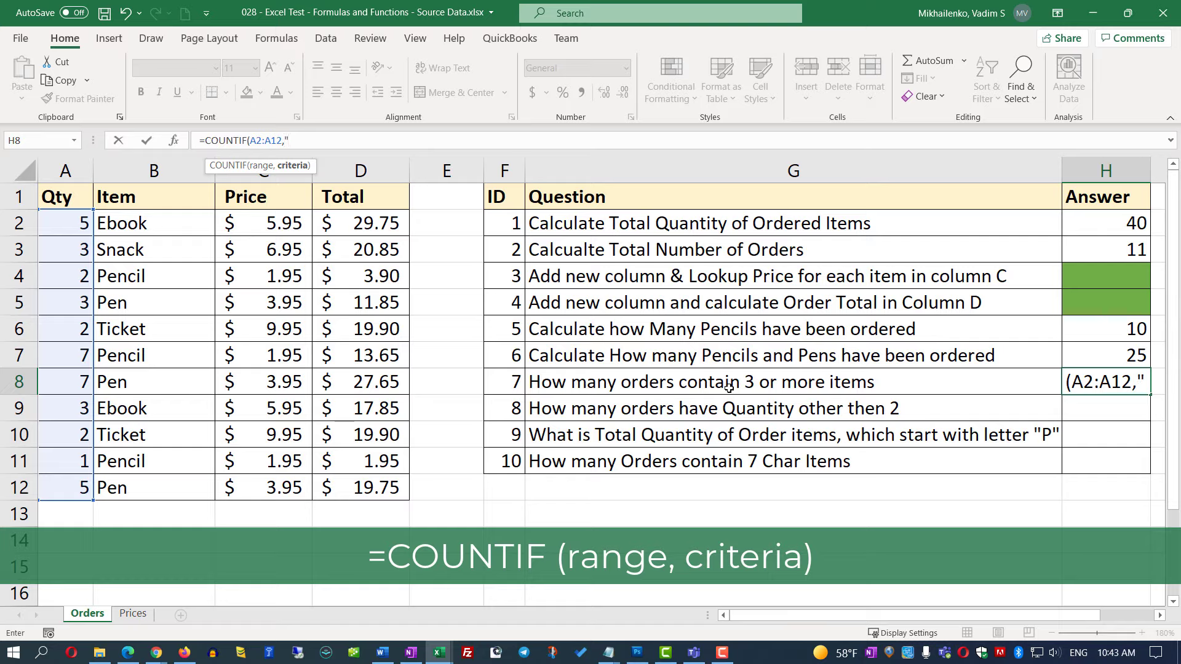
text(>2")
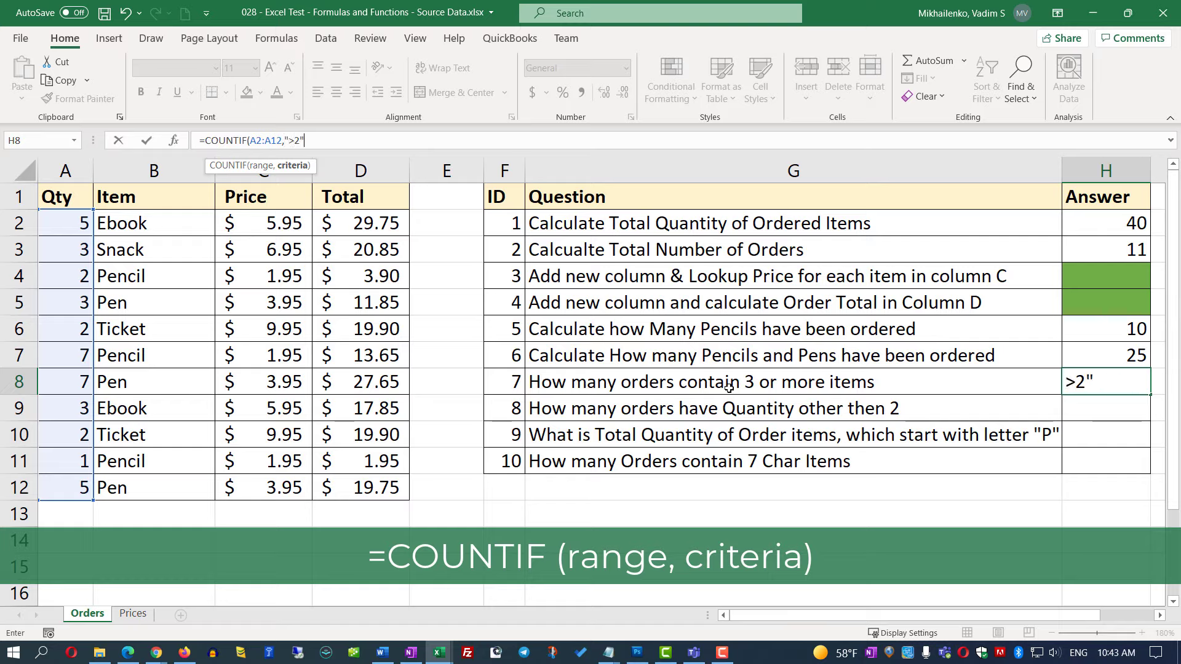
text())
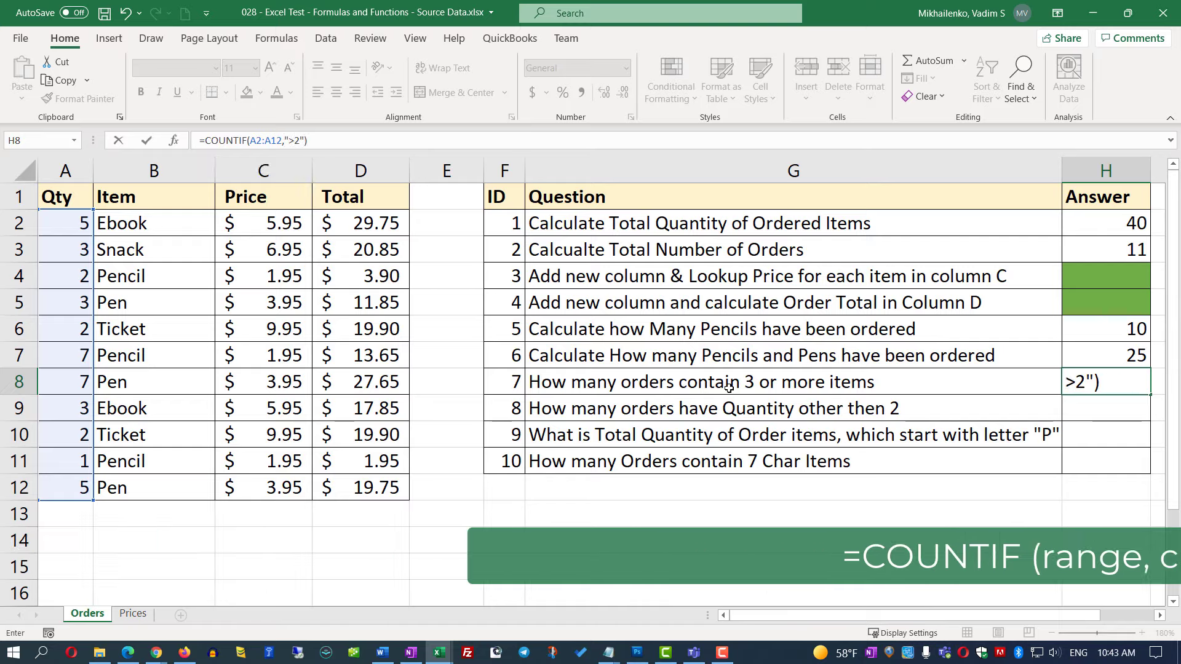
key(Return)
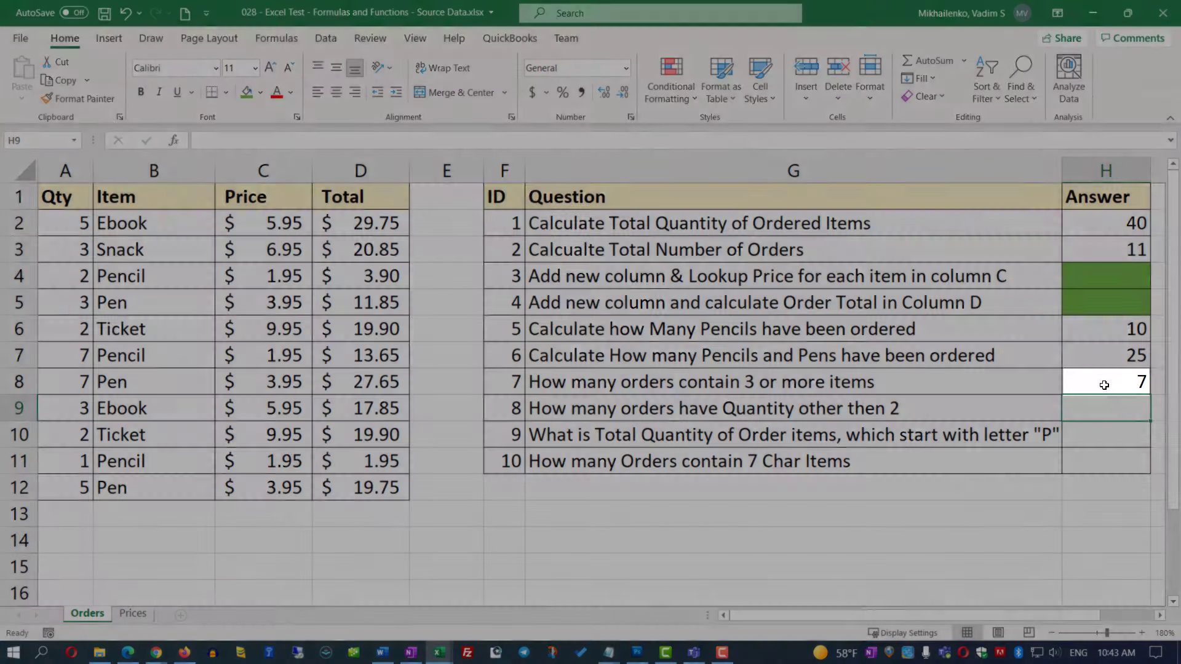
- Check the order quantities of 3 or more in A2, A3, A5, A7, A8, A9 and A12 against question 7's answer
click(1113, 382)
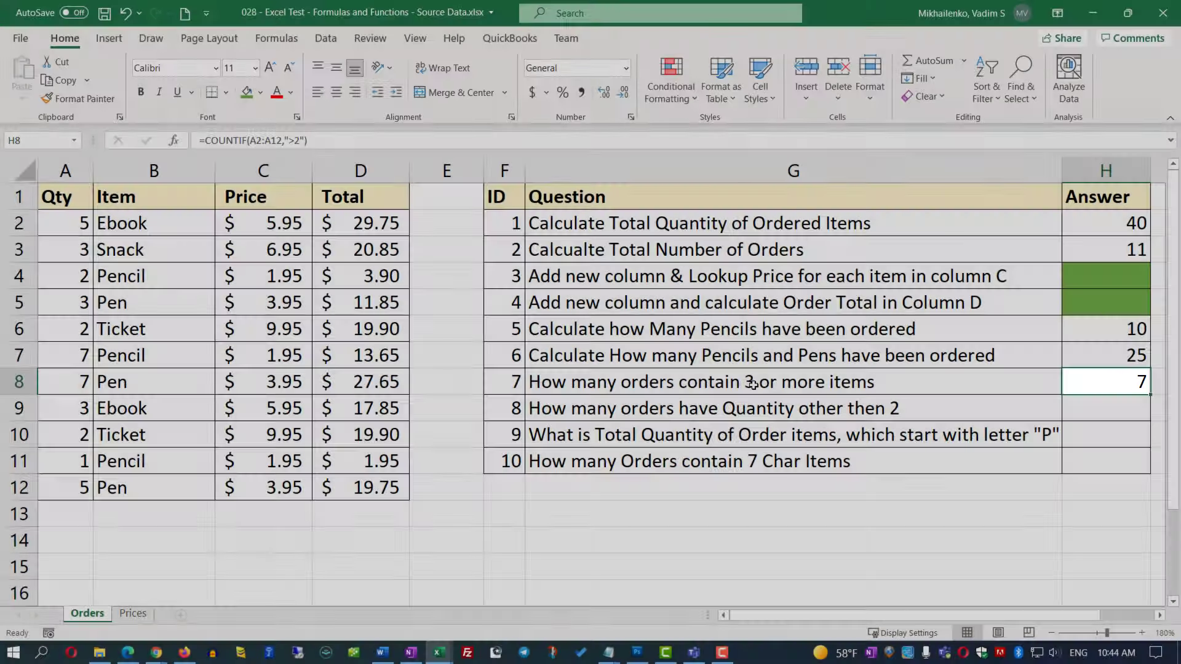
click(81, 223)
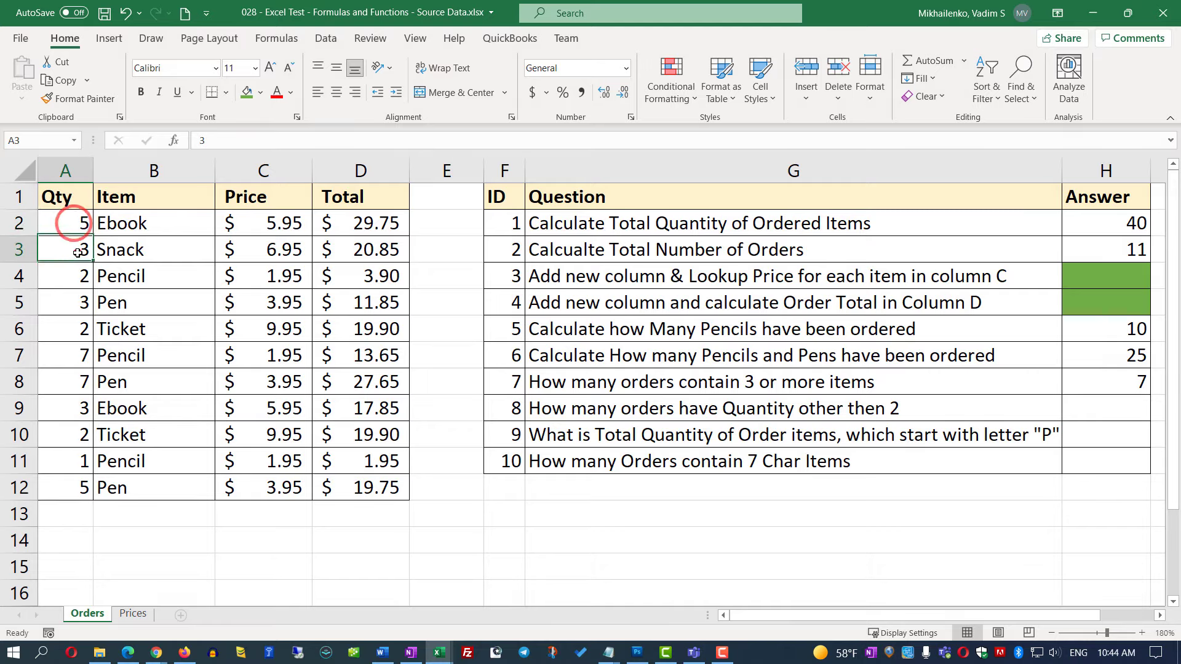
click(79, 302)
click(81, 353)
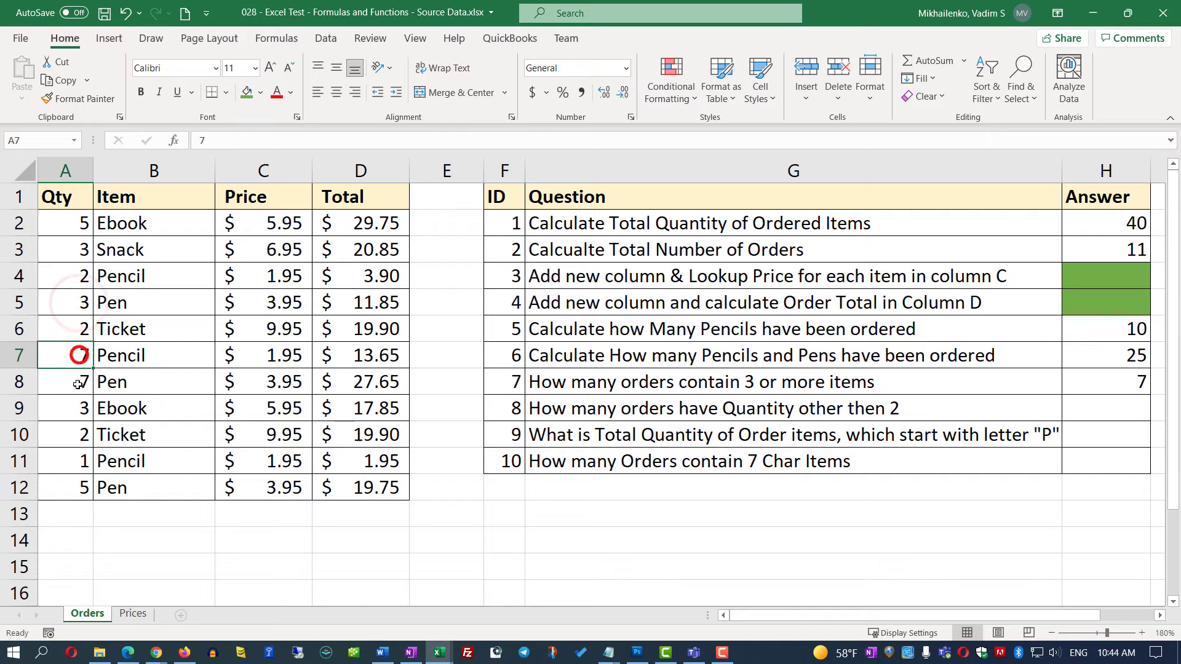
click(77, 382)
click(77, 412)
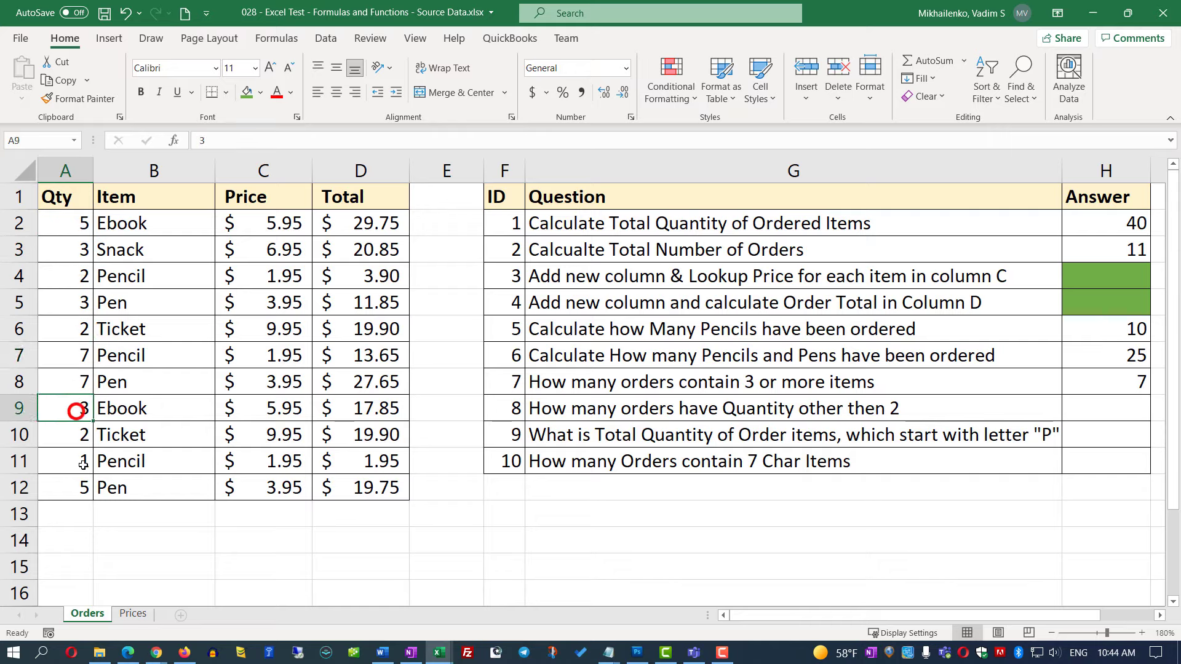
click(77, 494)
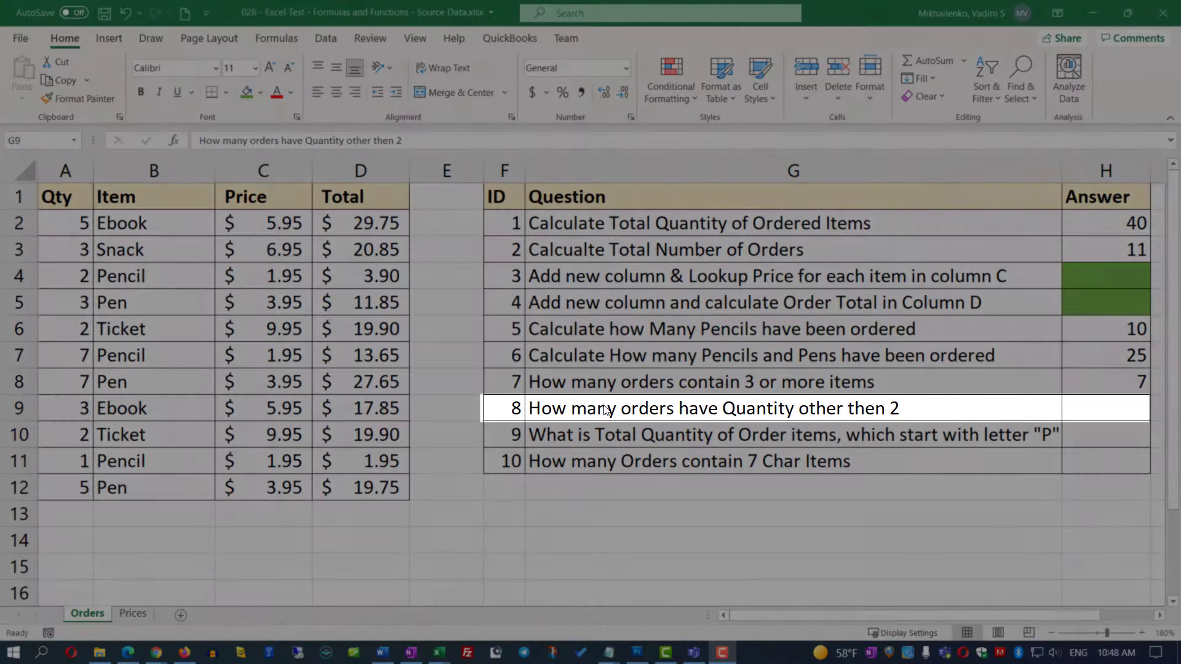
- Start question 8's formula in H9 with a COUNTIF over the quantity cells A2:A12
click(600, 409)
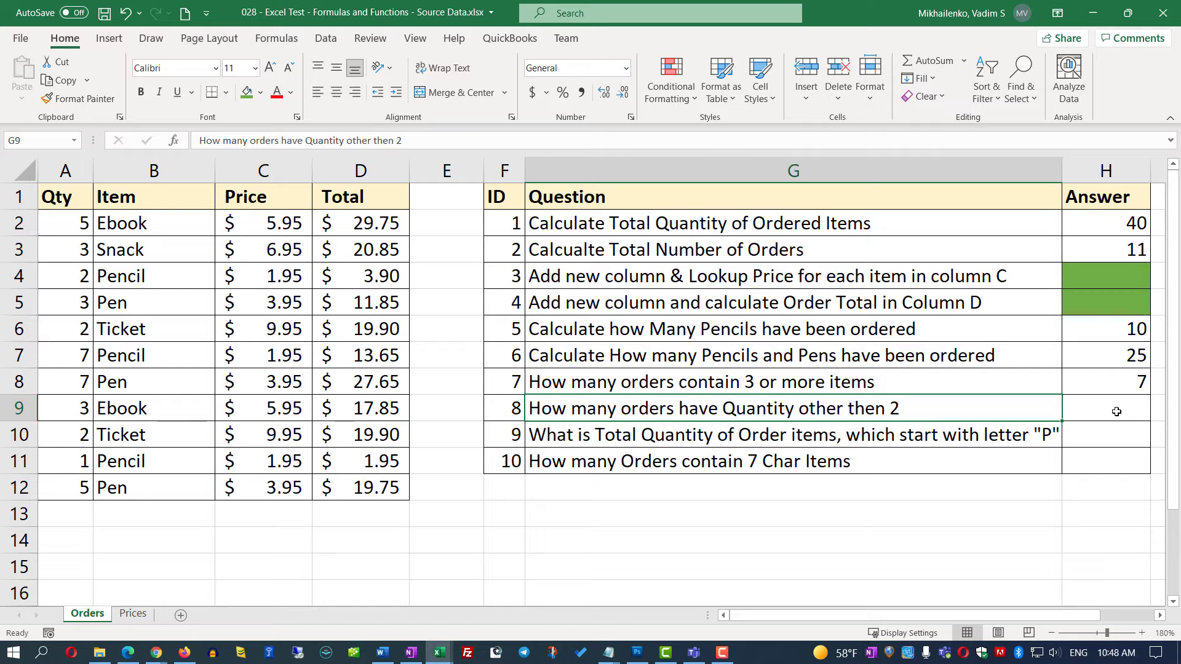
click(1116, 408)
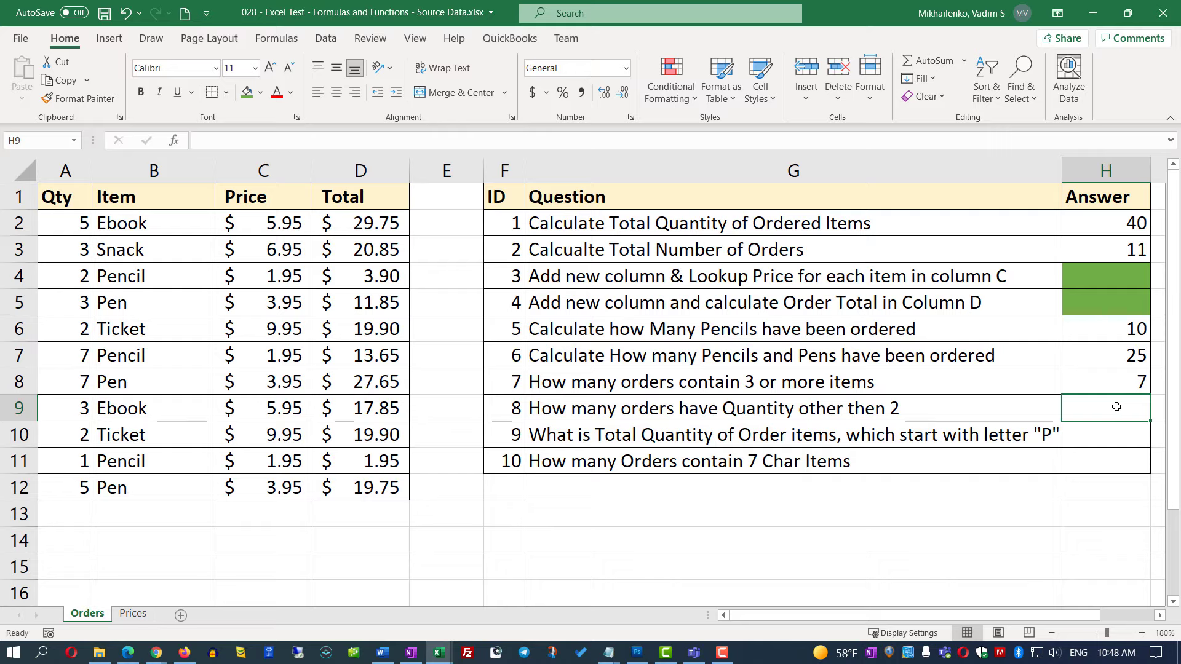
click(196, 140)
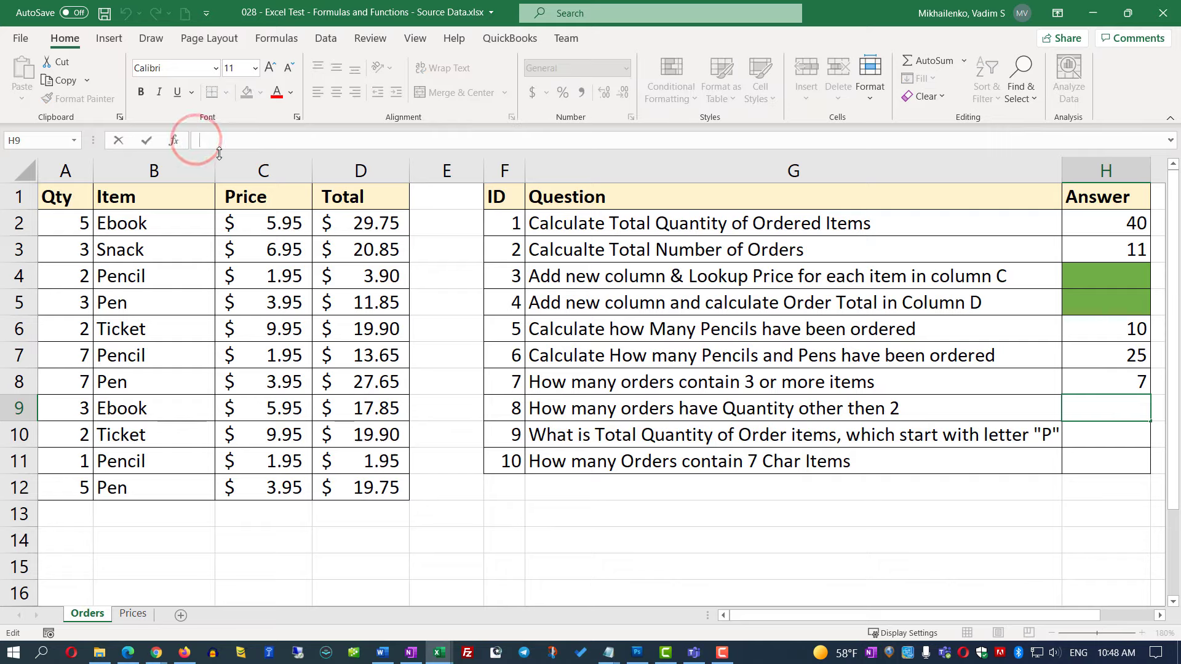
text(=CO)
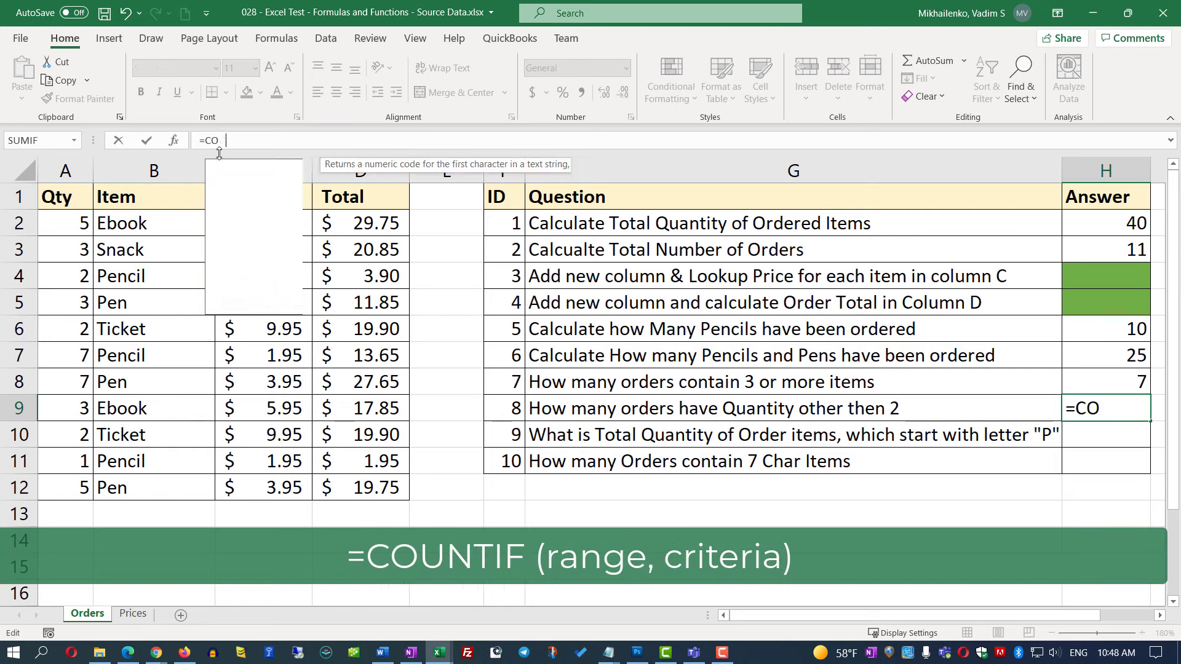
text(UNTIF)
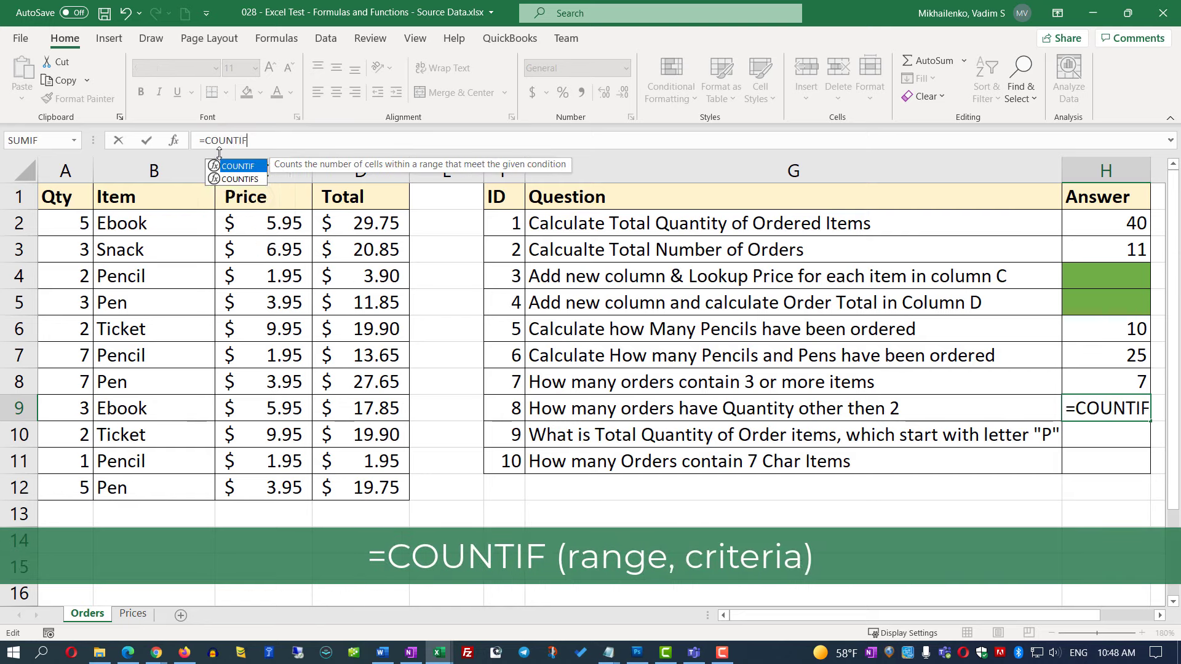
text(()
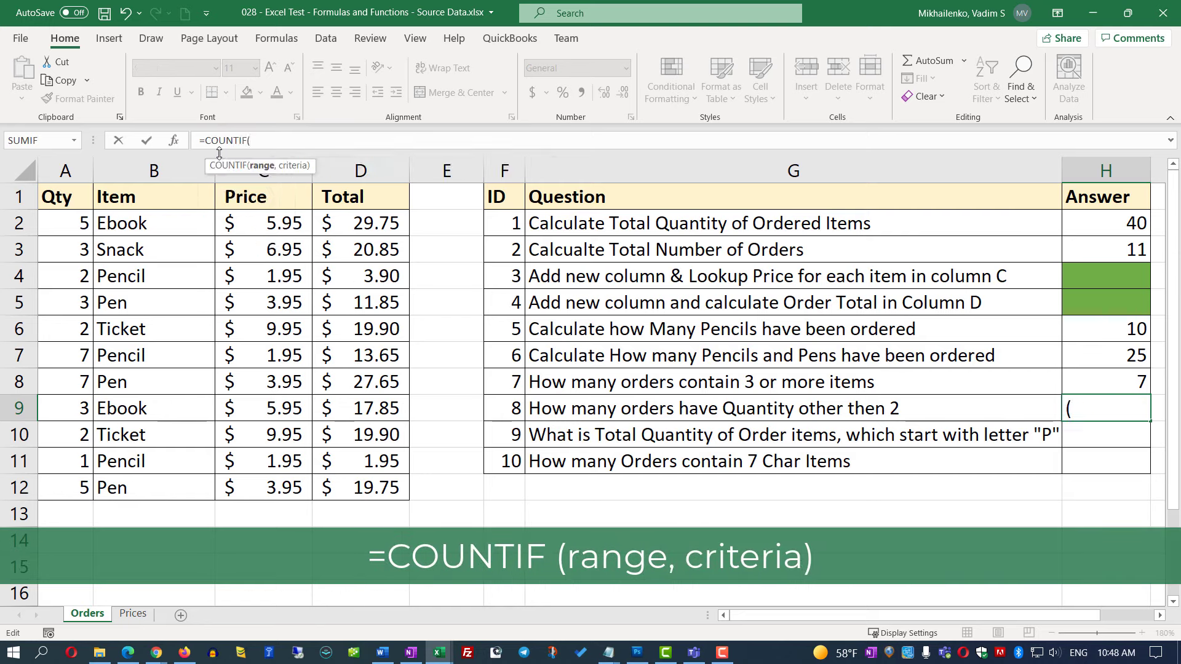
drag(72, 223, 83, 487)
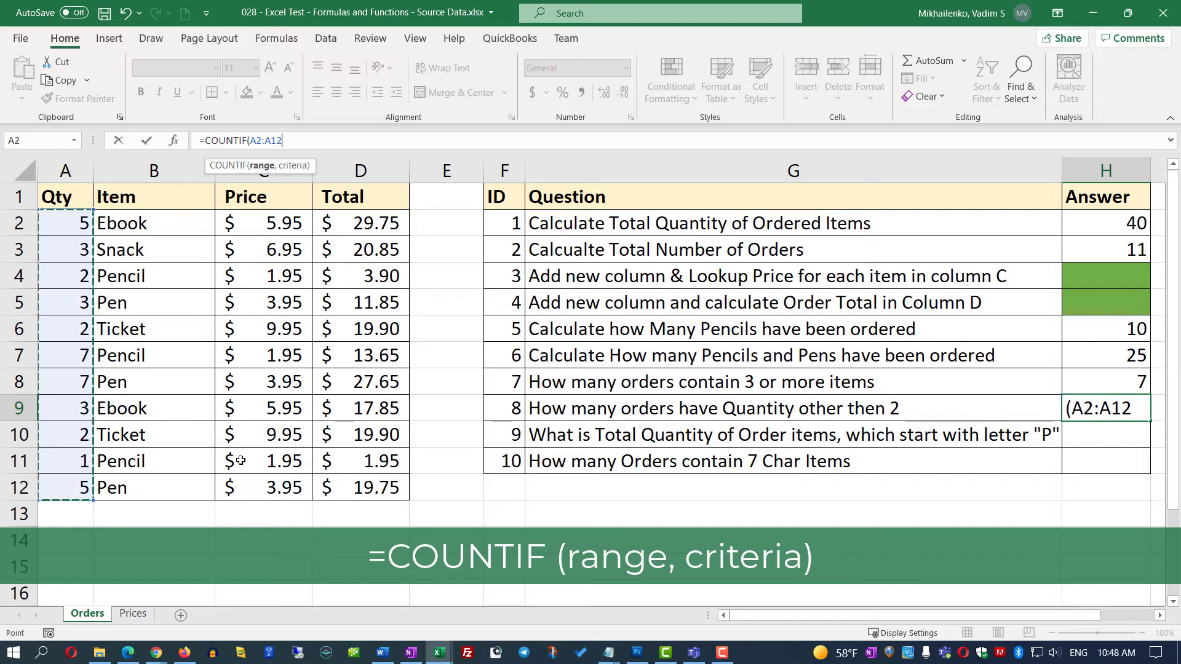
- Complete the H9 COUNTIF with the not-equal criterion "<>2" and enter the formula
text(,)
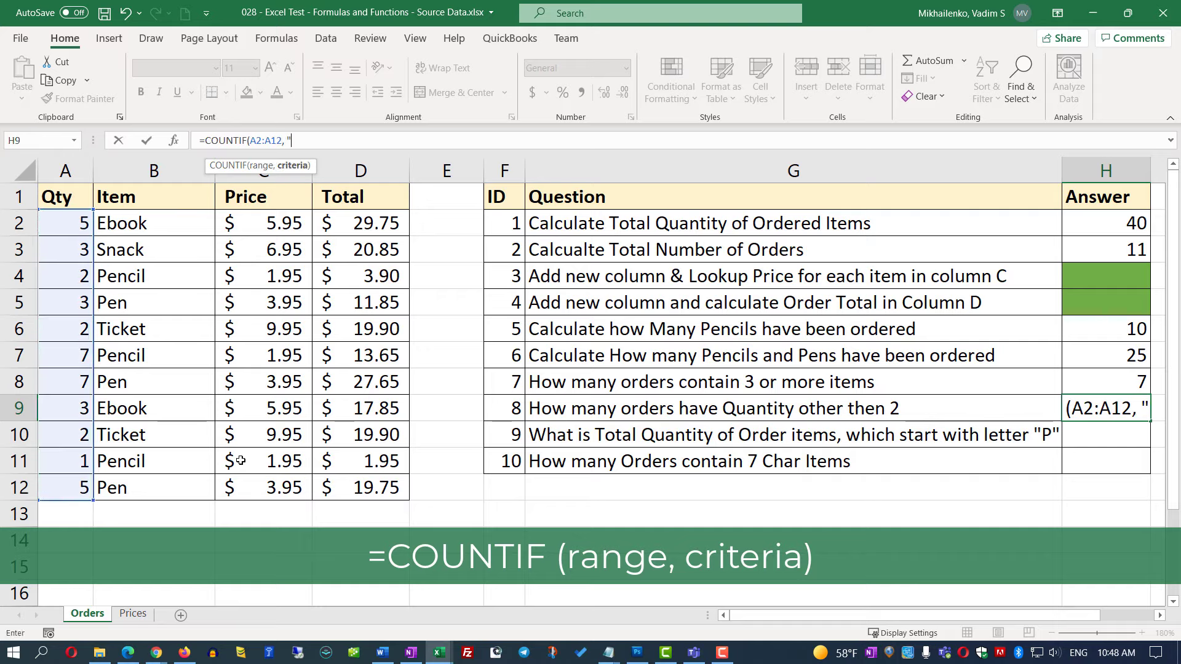
text( "<>)
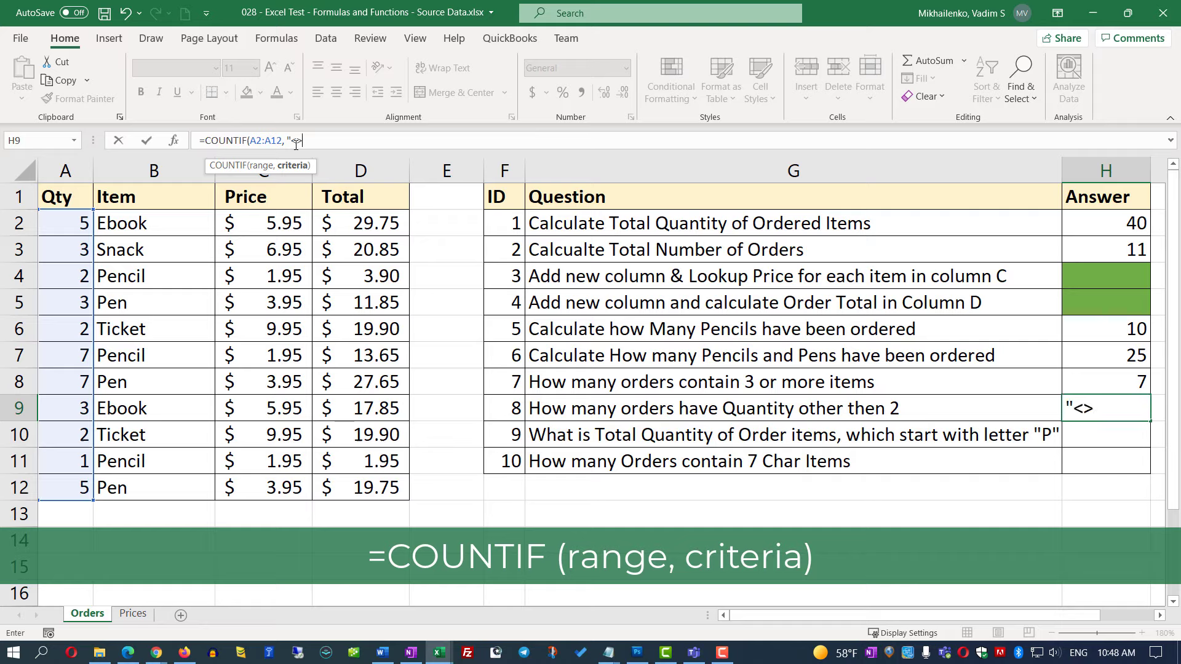
text(2"))
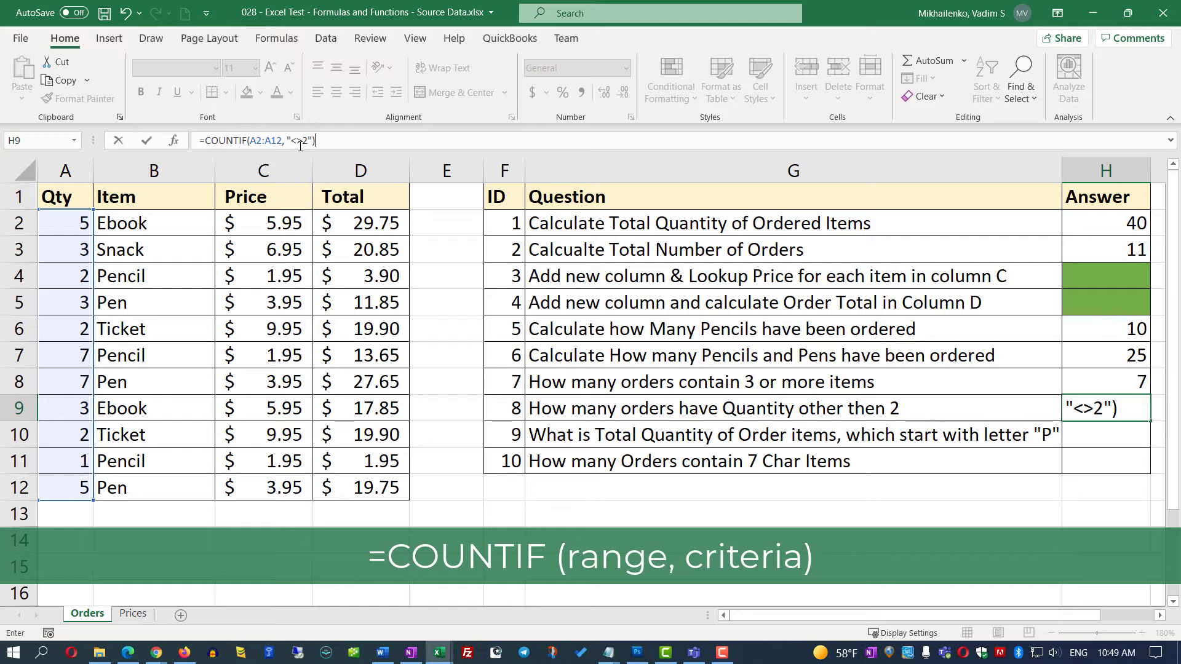
key(Return)
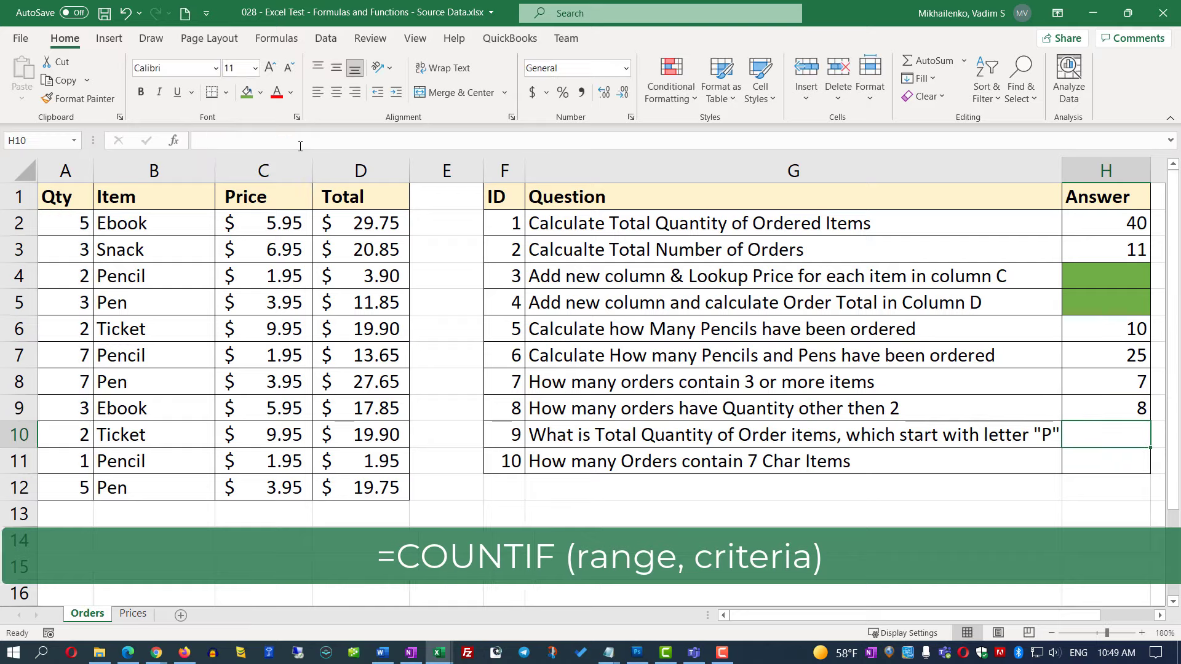
click(1134, 409)
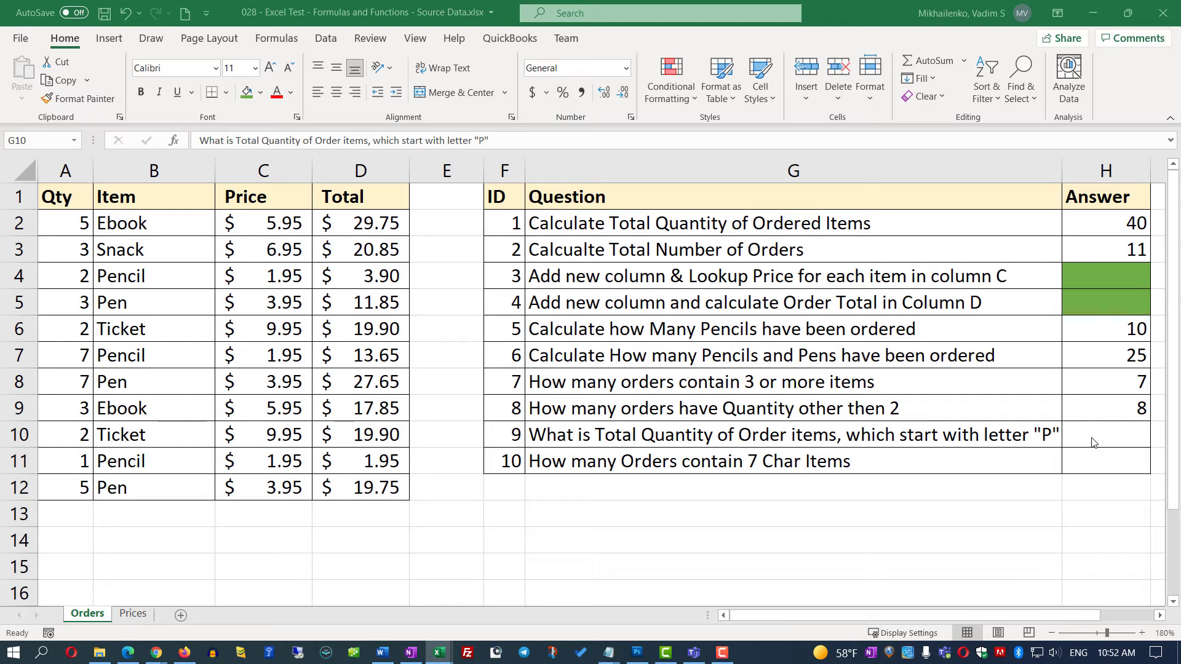
- Start question 9's formula in H10 with a SUMIF that uses the item cells B2:B12 as its criteria range
click(1109, 426)
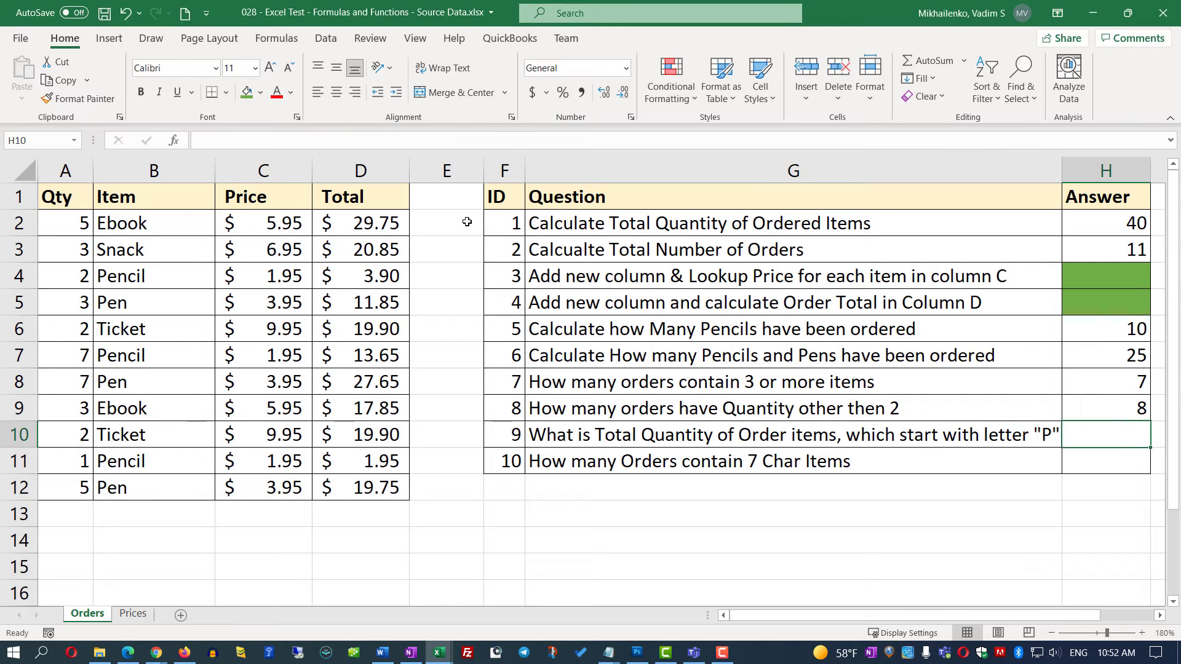
text(=SUM)
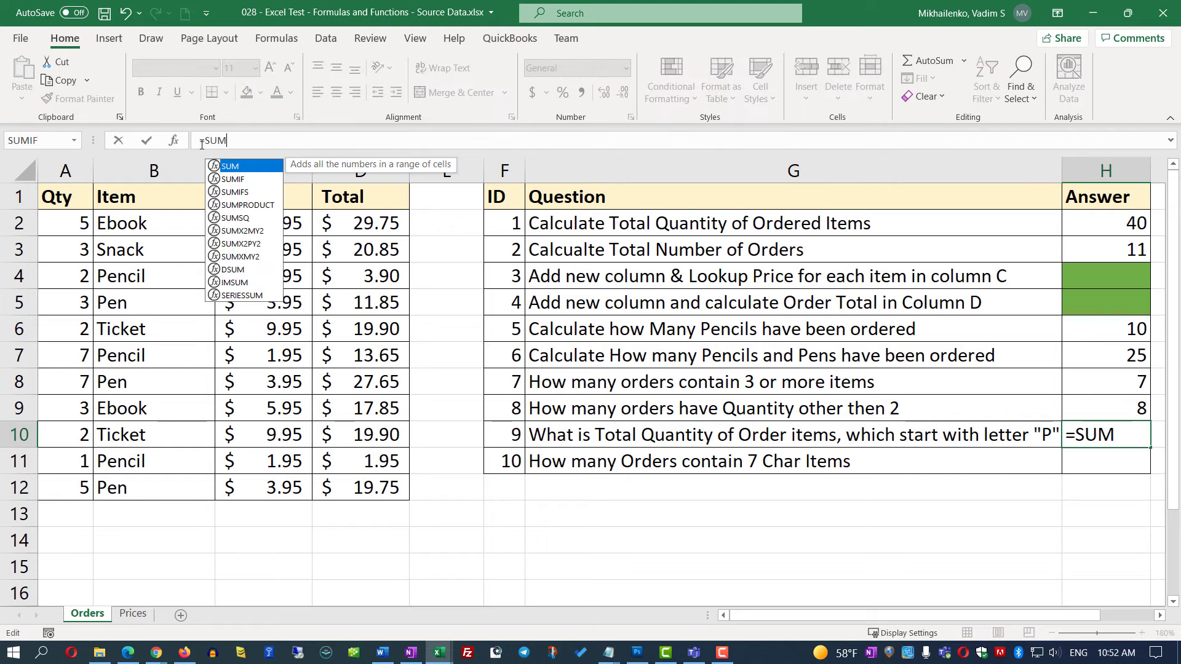
text(IF)
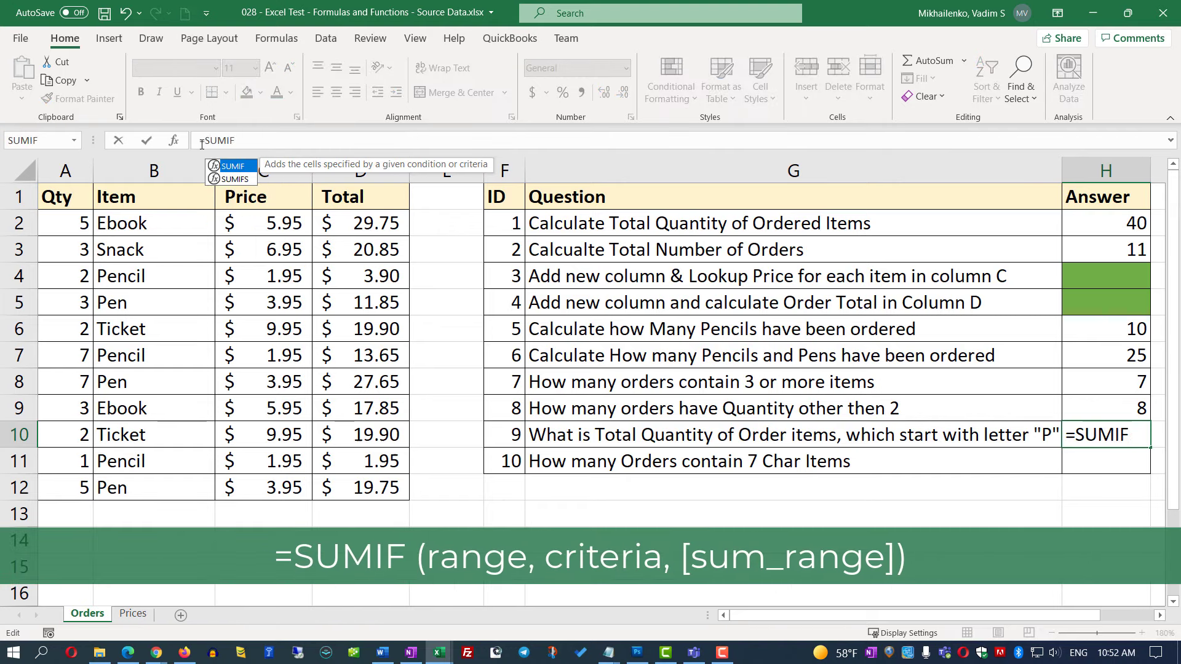
double_click(238, 166)
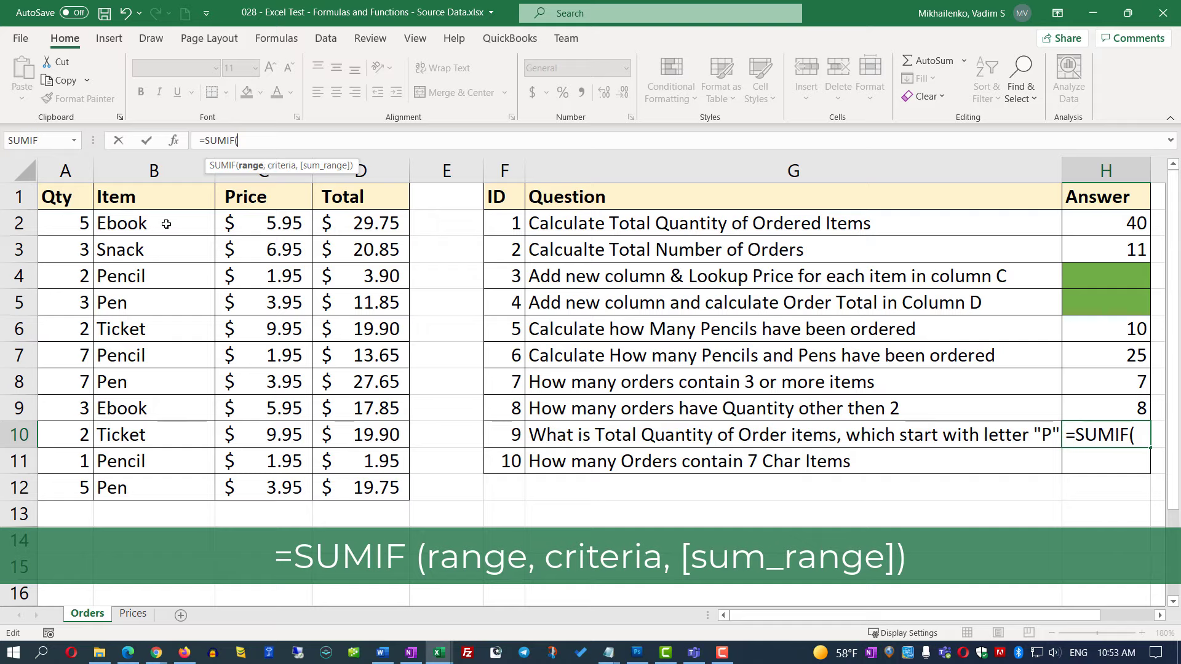
drag(167, 223, 164, 490)
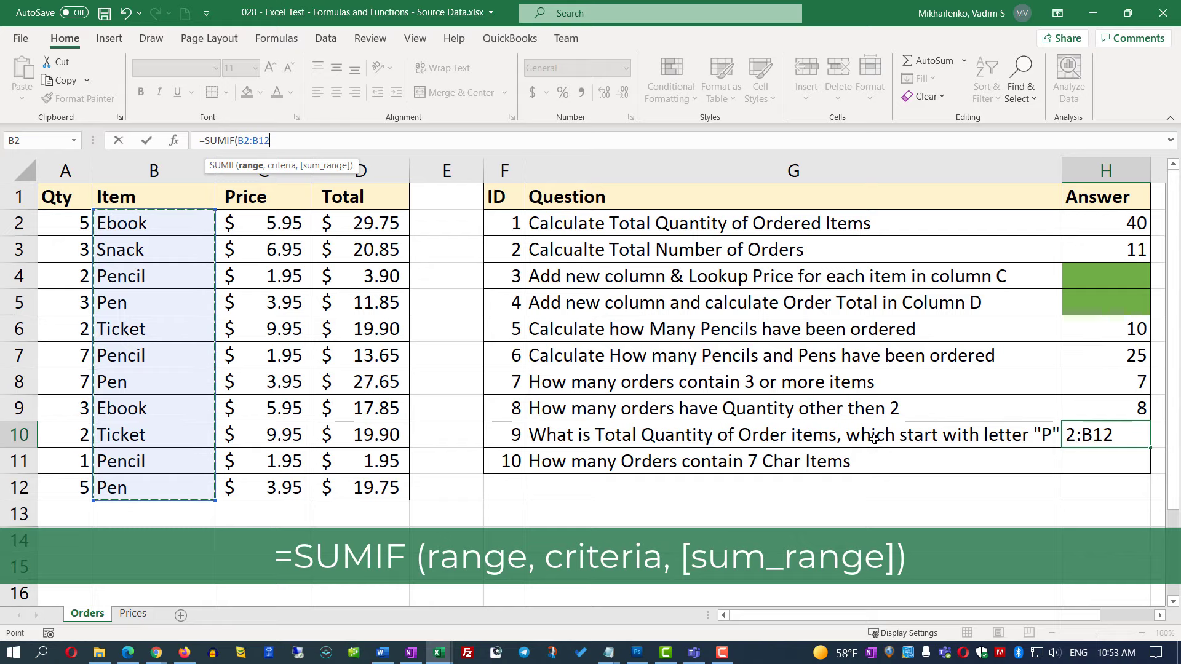
- Complete the H10 SUMIF with the criterion "P*" and the sum range A2:A12, and enter the formula
text(,)
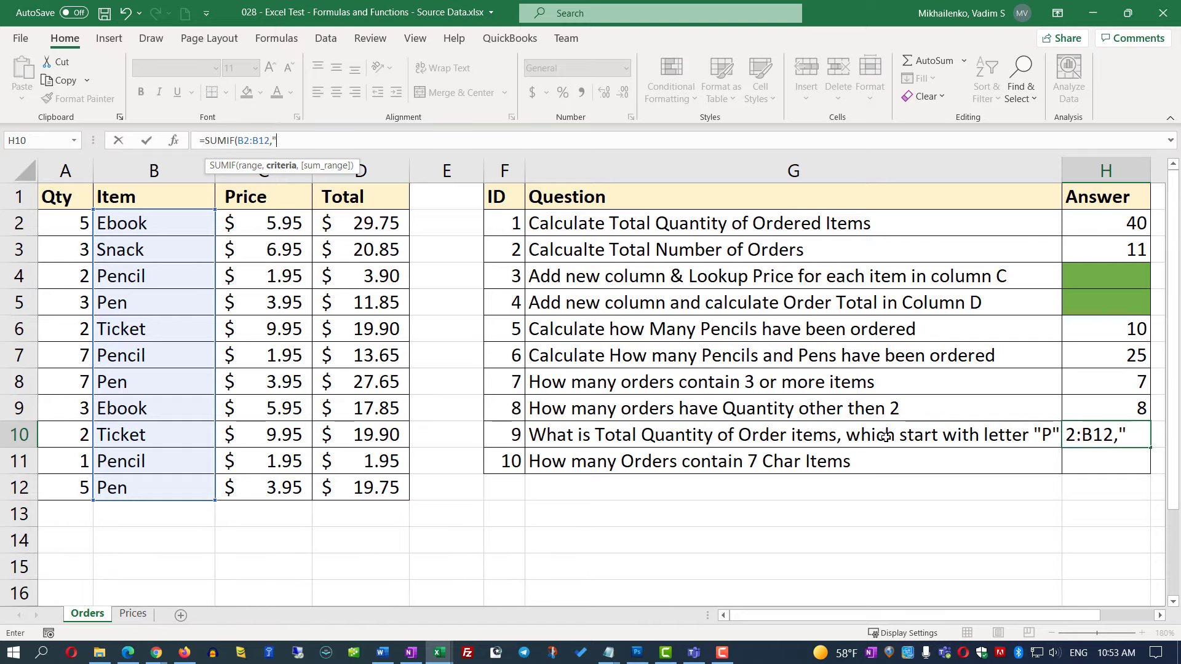
text("P*")
click(283, 140)
text(,)
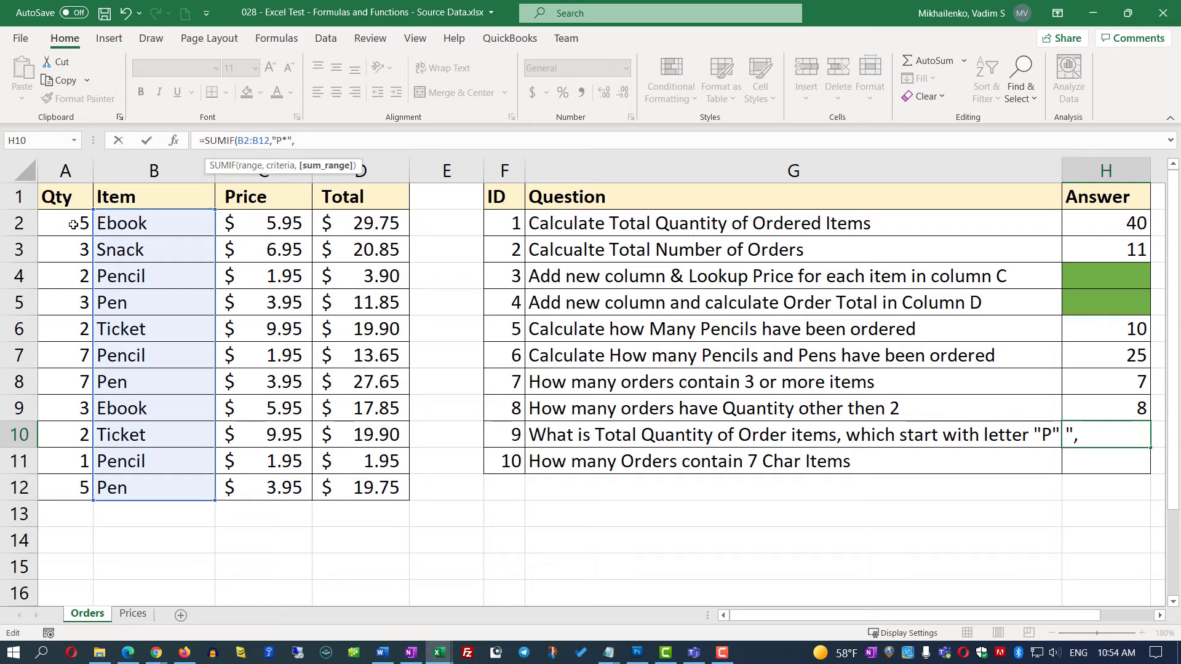
drag(72, 223, 53, 492)
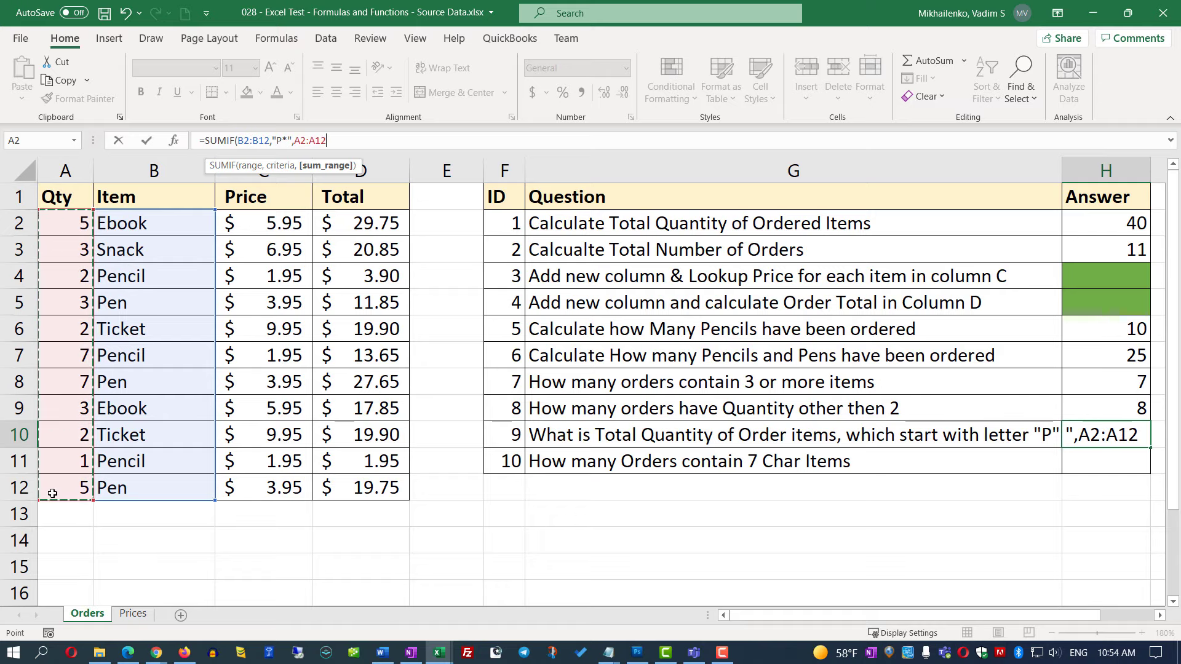
key(Return)
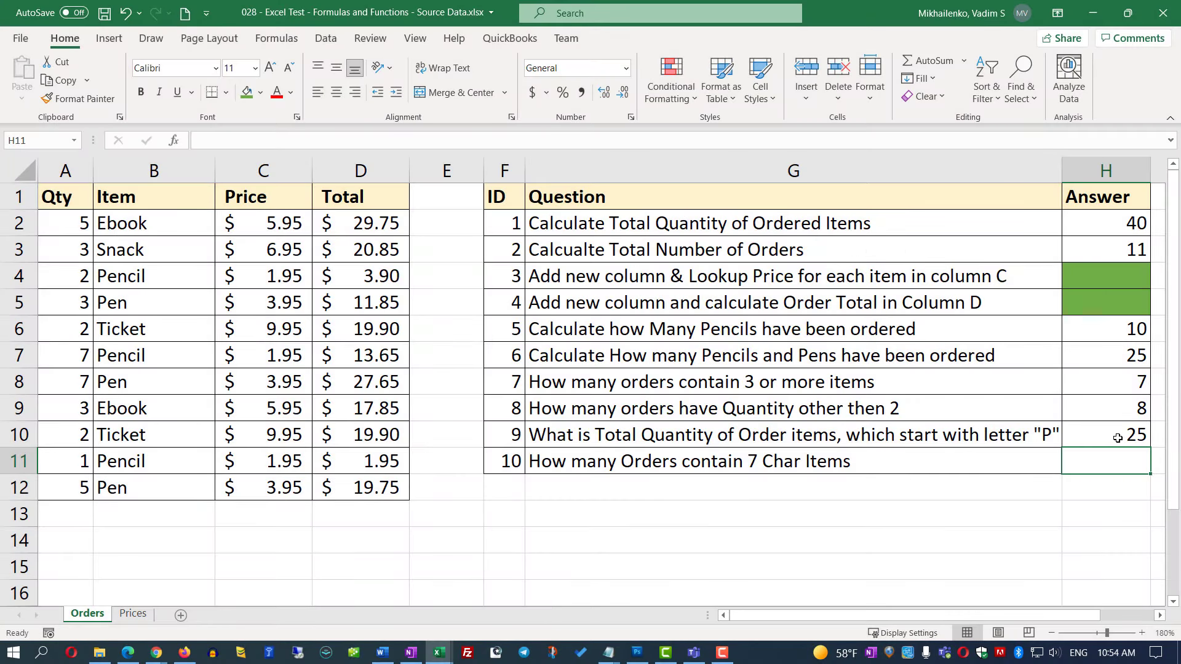
- Start question 10's formula in H11 with a COUNTIF over the item cells B2:B12
click(923, 457)
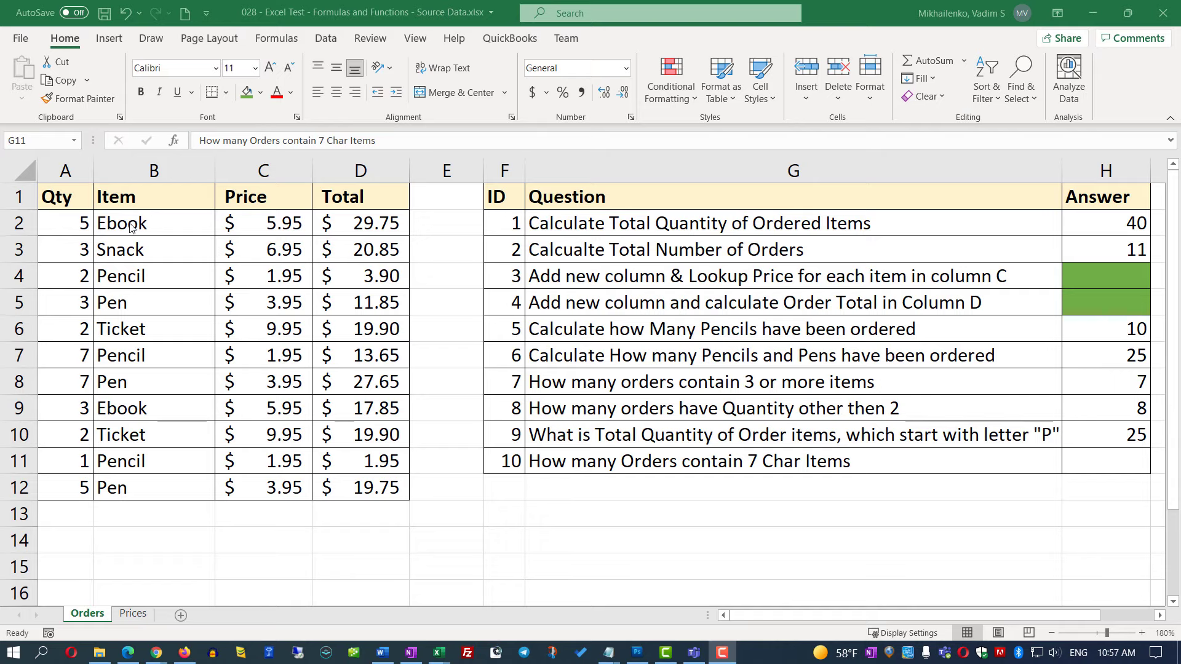
click(106, 226)
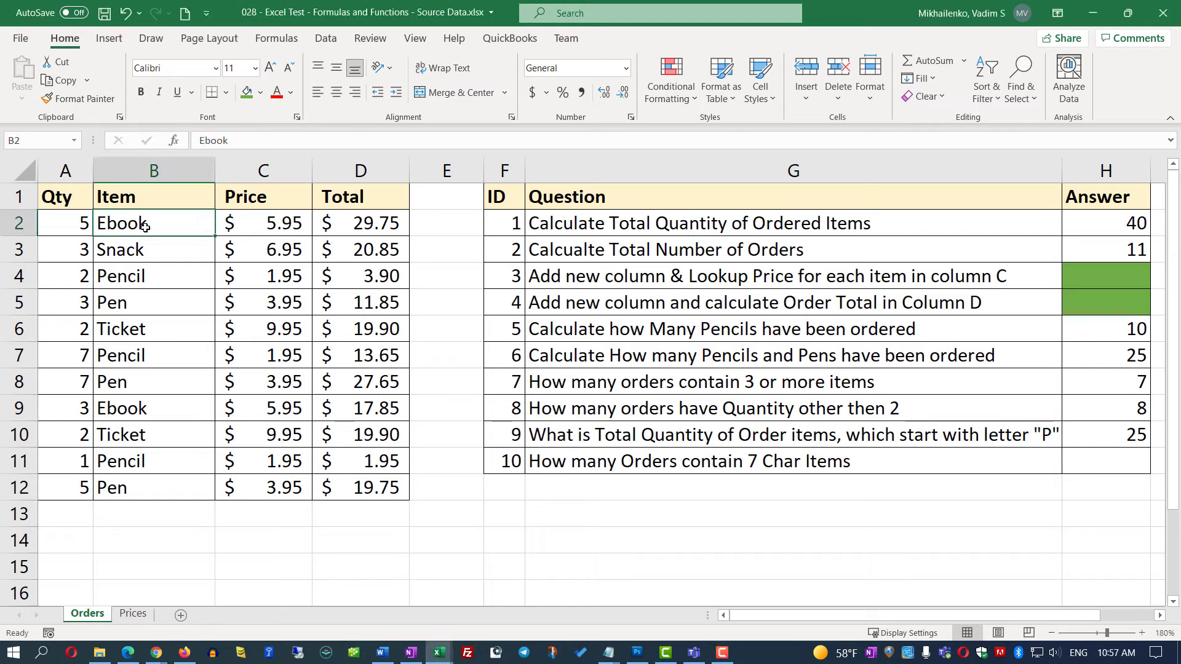
click(129, 274)
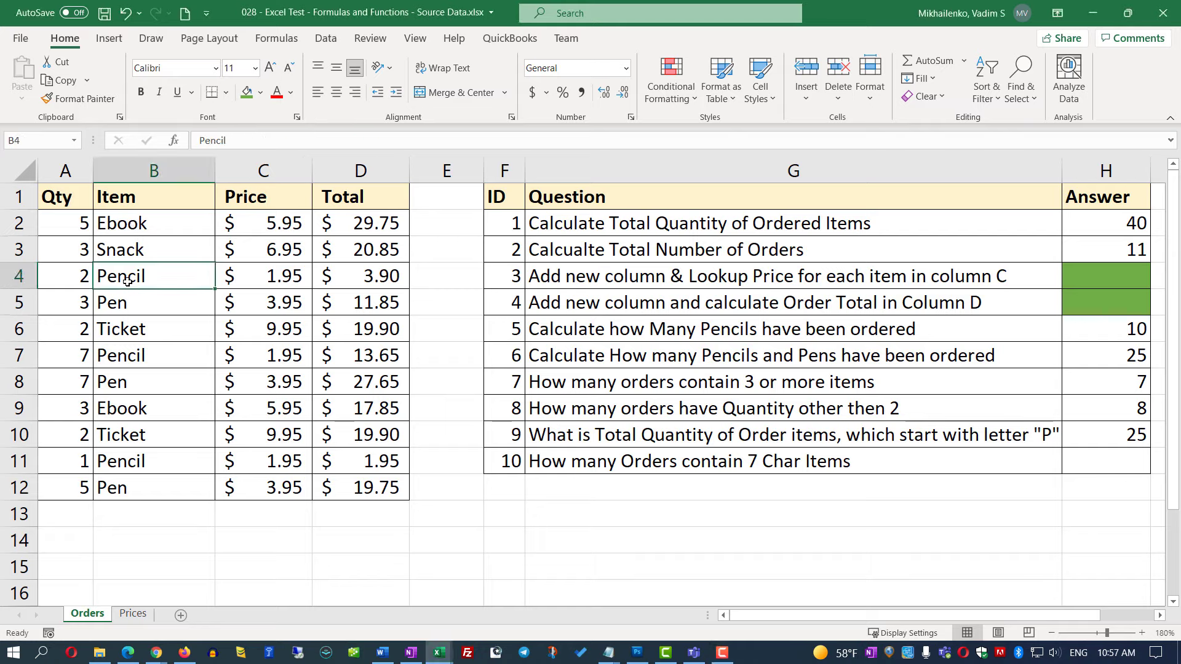
click(120, 300)
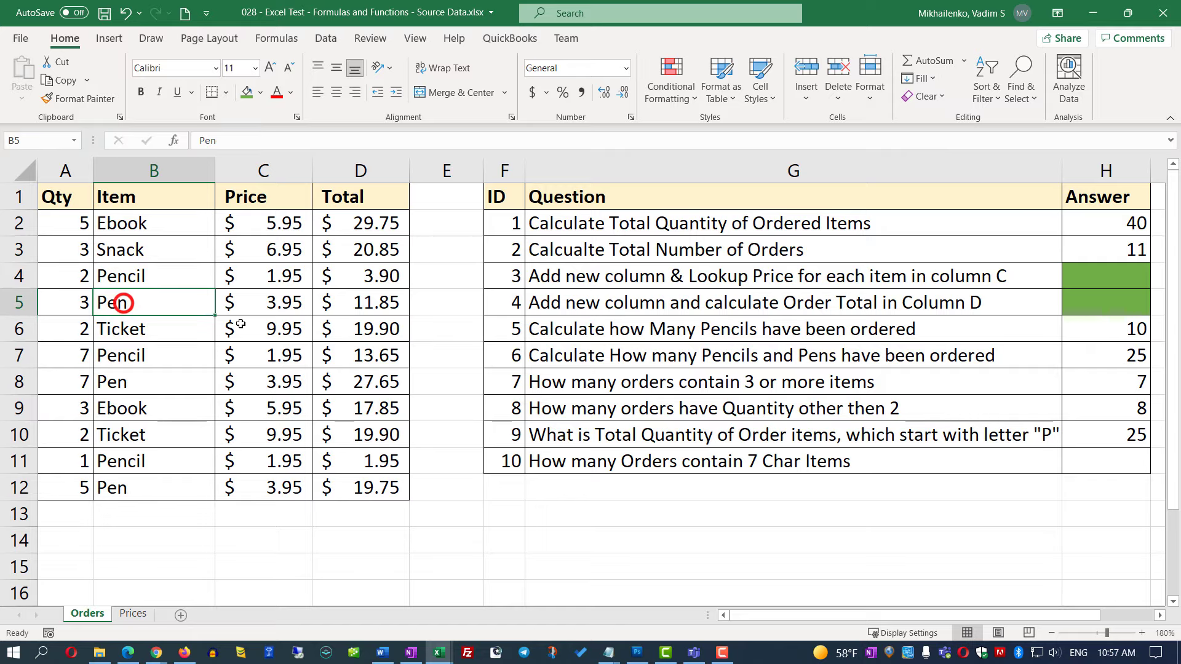
click(1114, 461)
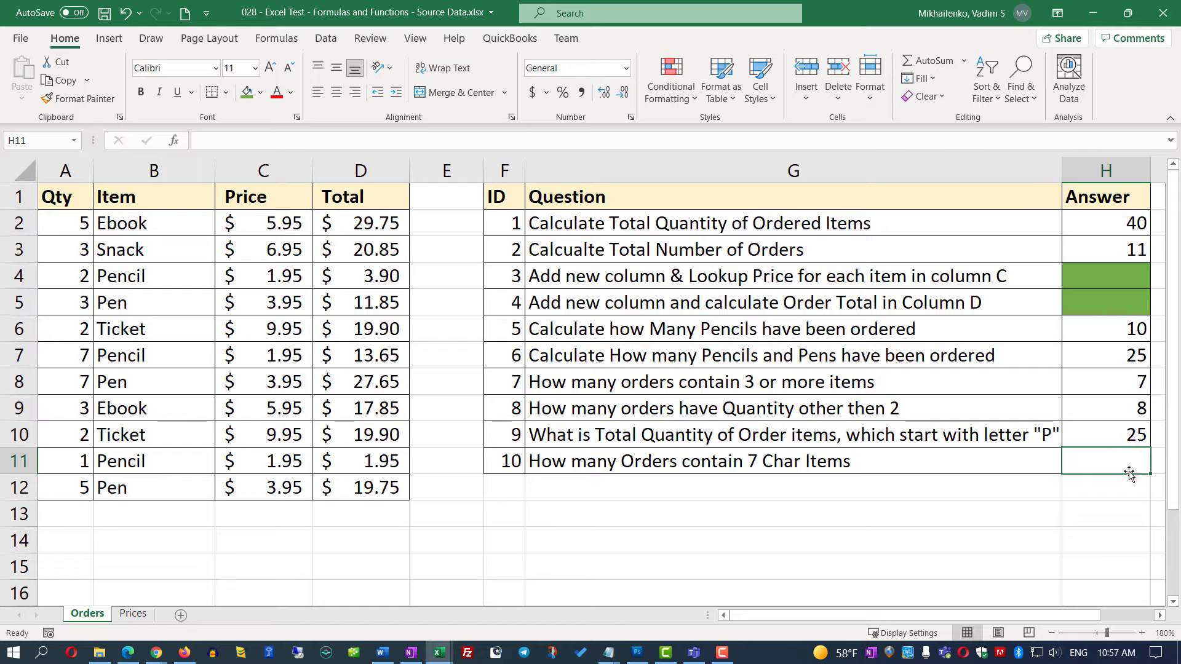
click(222, 139)
text(=)
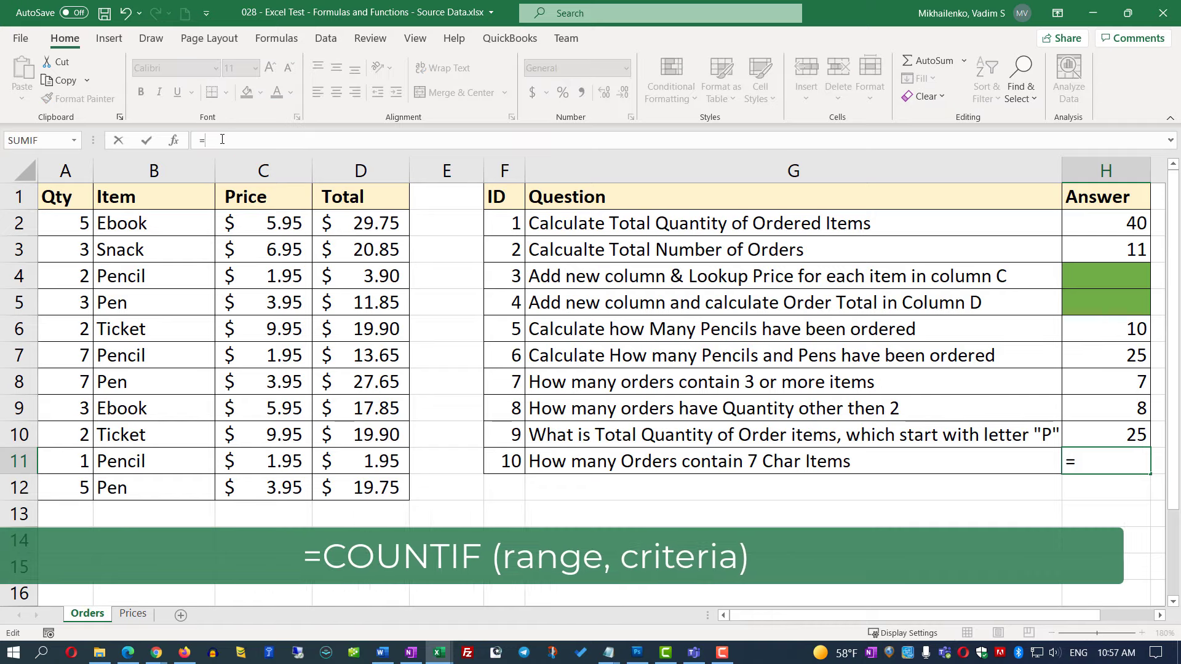
text(COU)
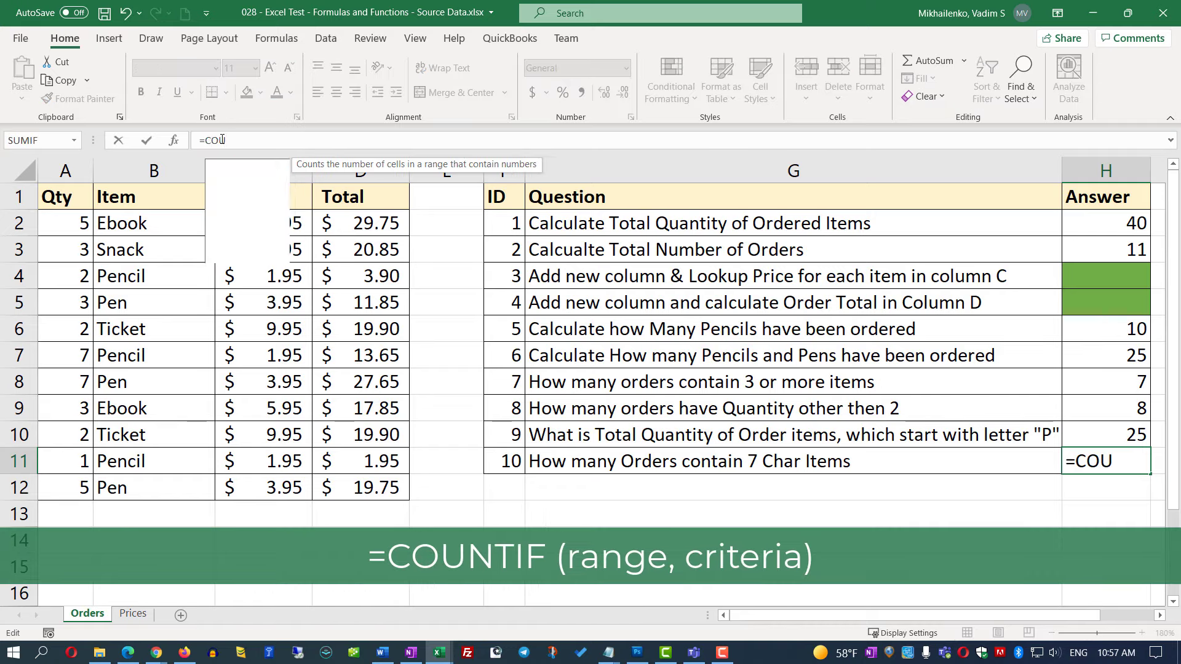
text(NTIF()
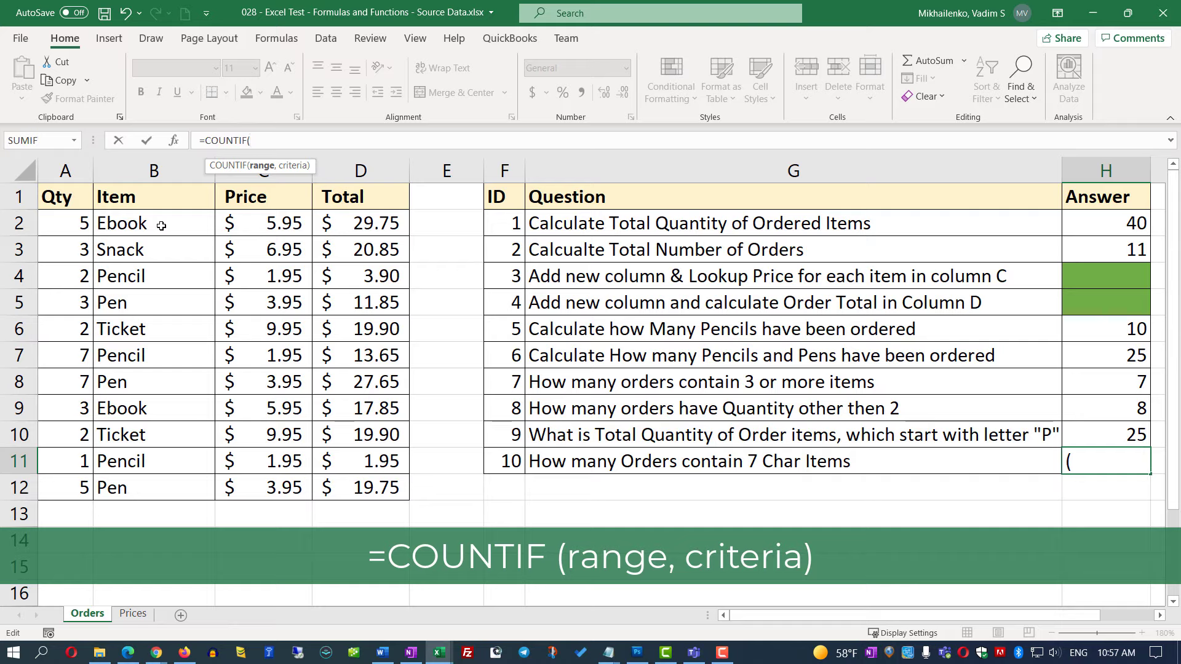
drag(161, 226, 144, 488)
text(,)
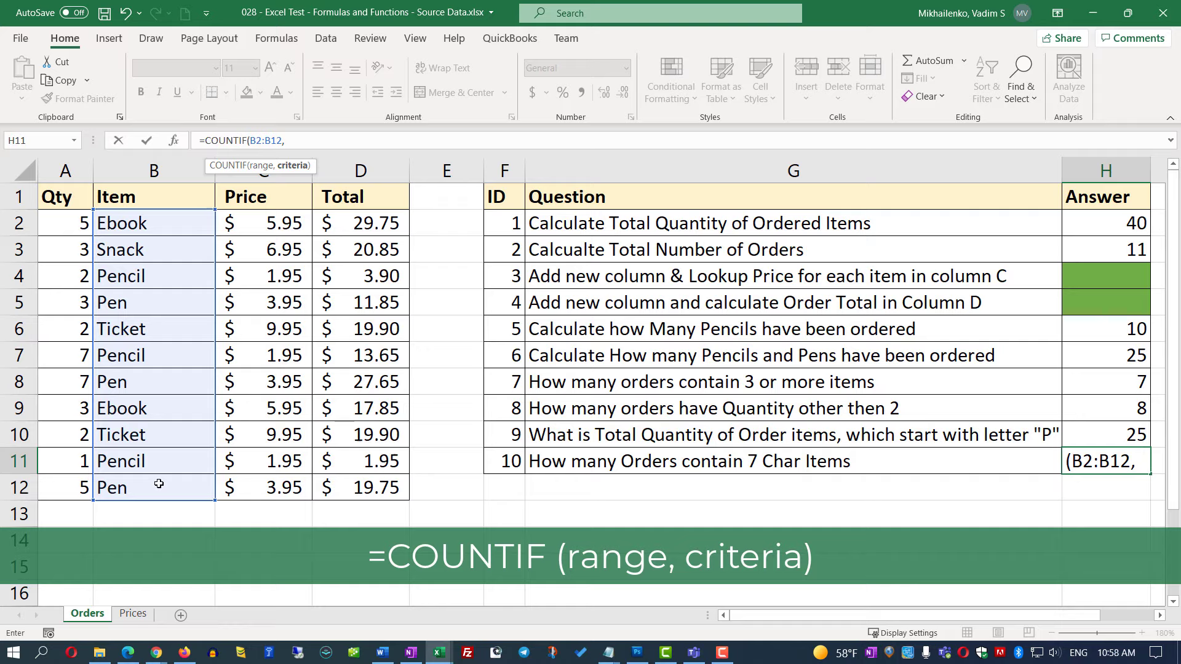
- Complete the H11 COUNTIF with the six-character wildcard criterion "??????" and enter the formula
text("?)
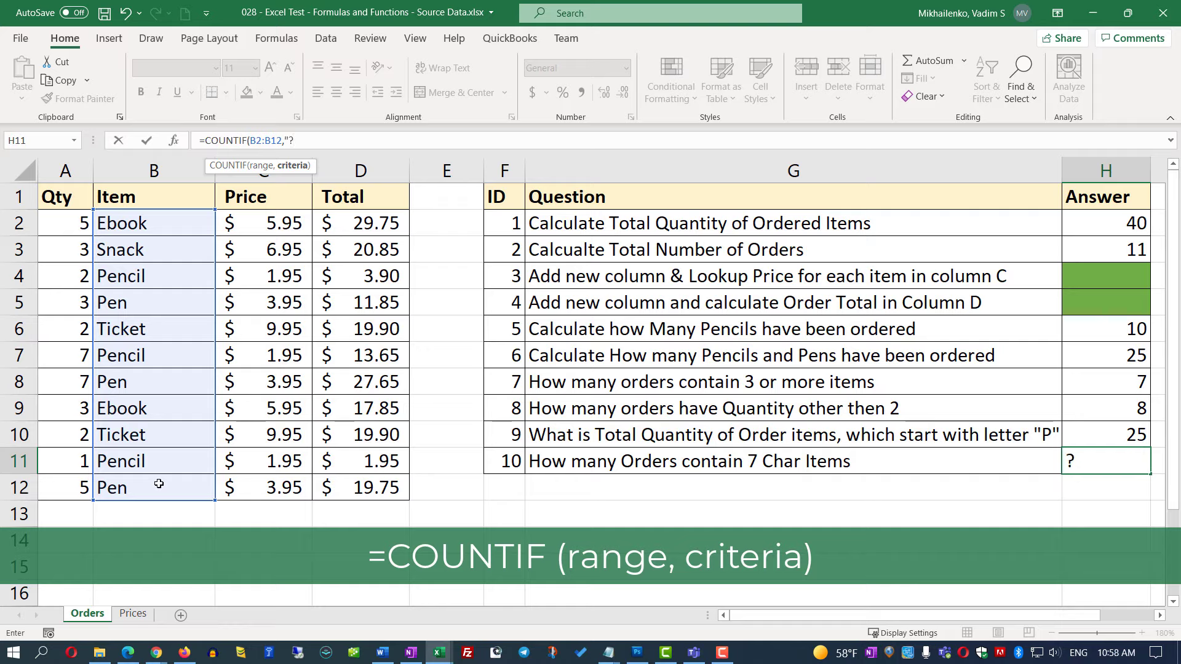
text(?????"))
key(Return)
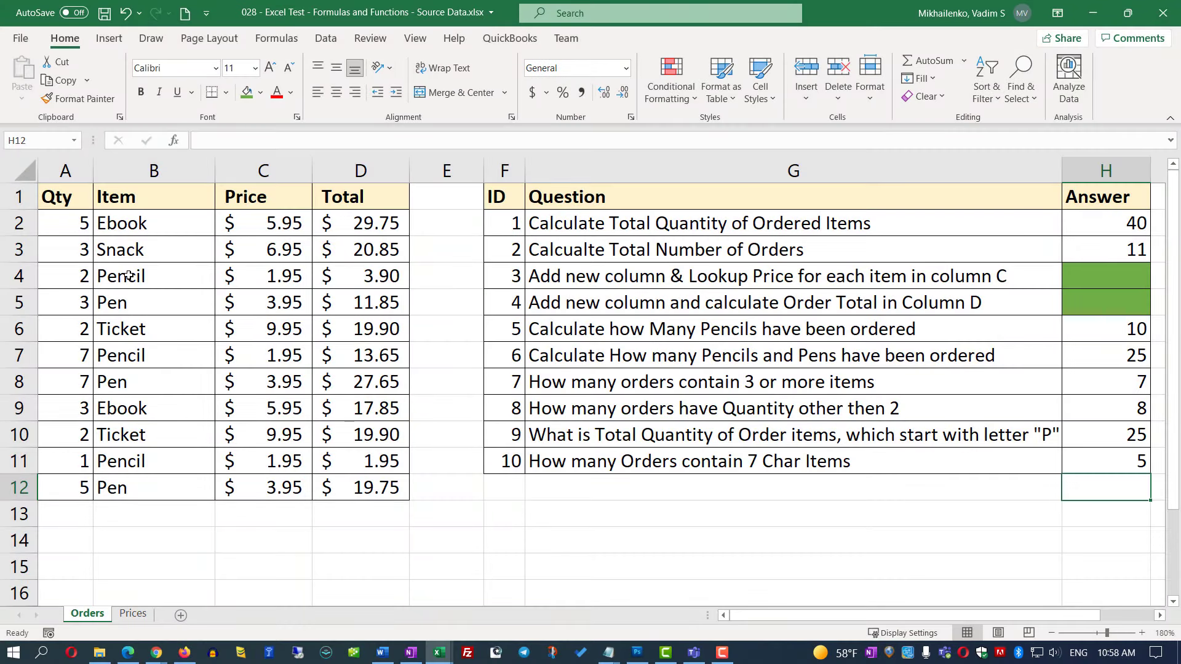
- Check the item names in B4, B5, B6, B7, B10 and B11 against question 10's answer
click(129, 277)
click(133, 304)
click(136, 331)
click(142, 361)
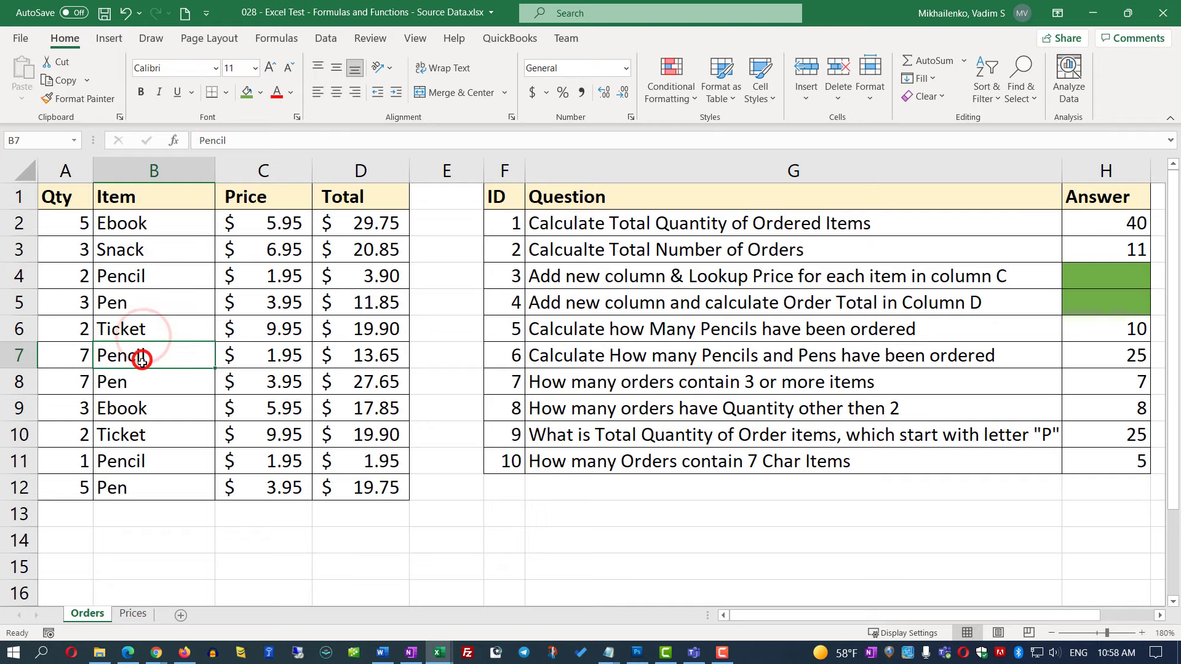
click(147, 438)
click(140, 466)
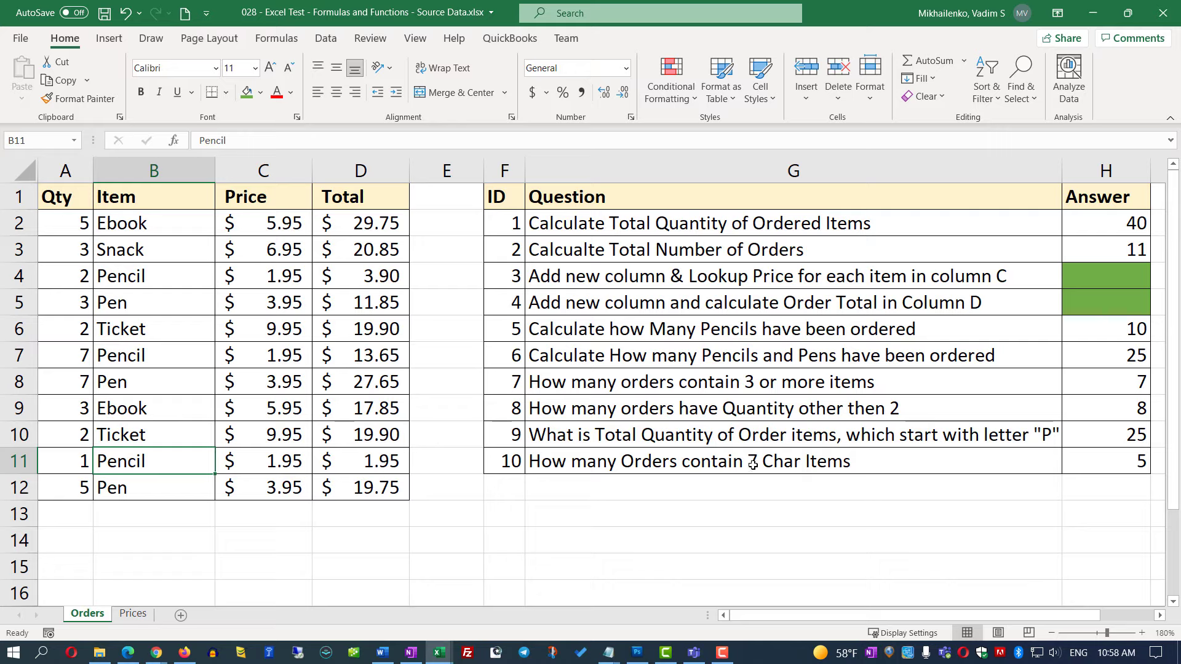
- Extend the H11 COUNTIF criterion to the seven-character wildcard "???????" and re-enter the formula
click(1127, 465)
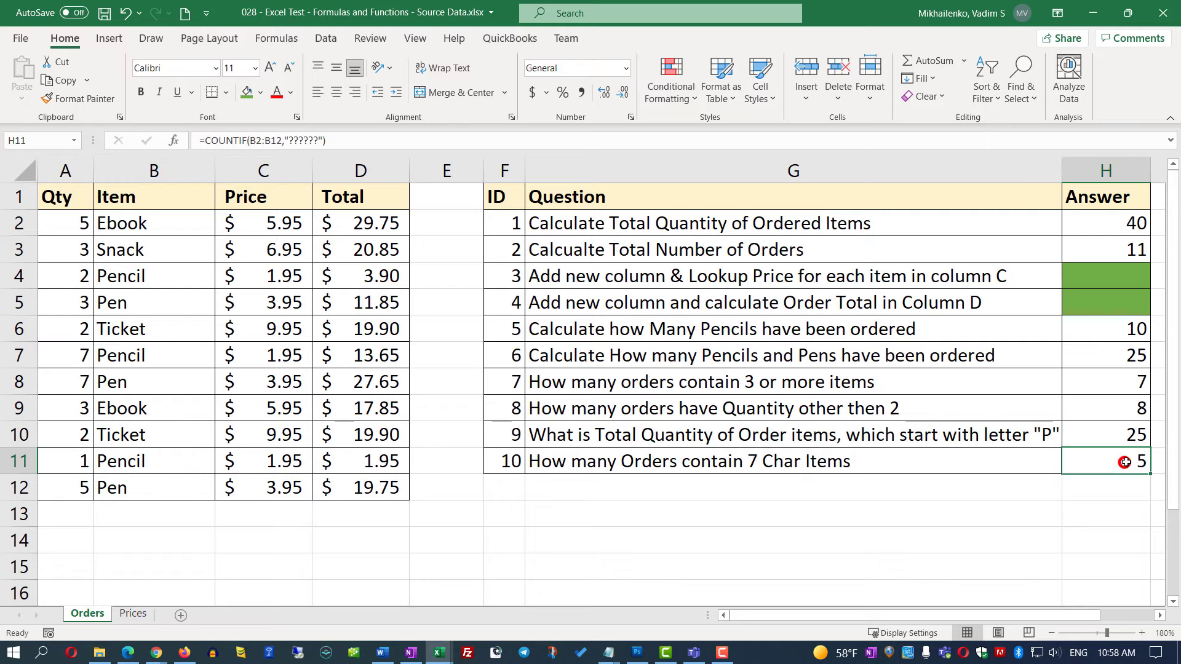
click(316, 140)
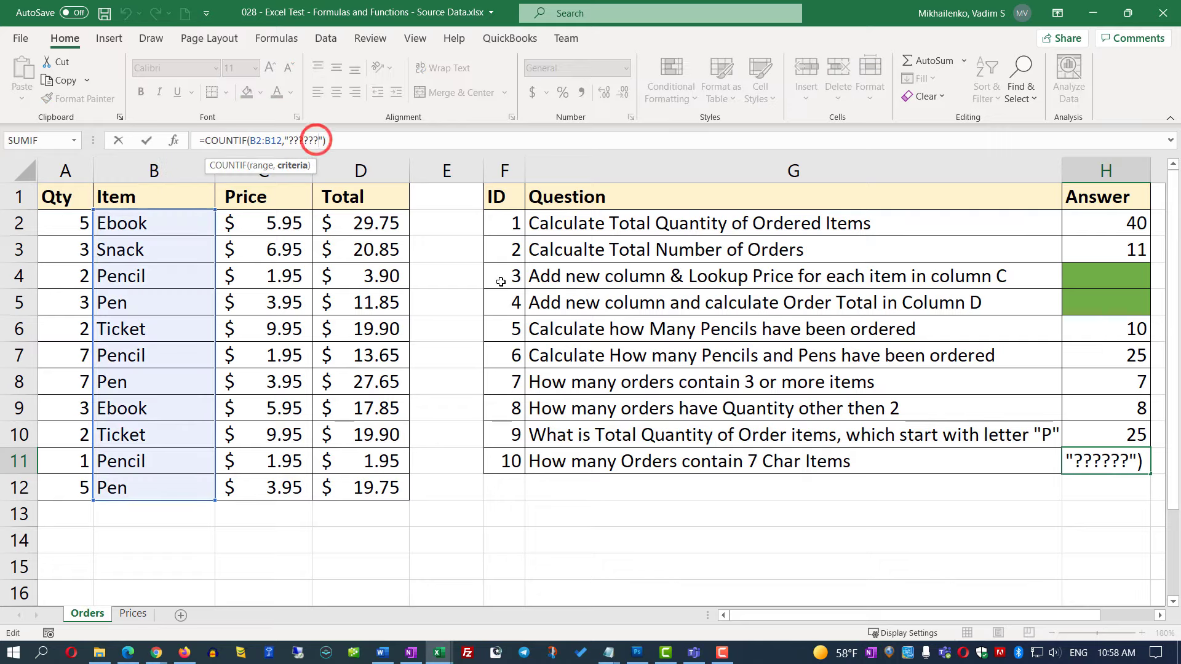
text(?)
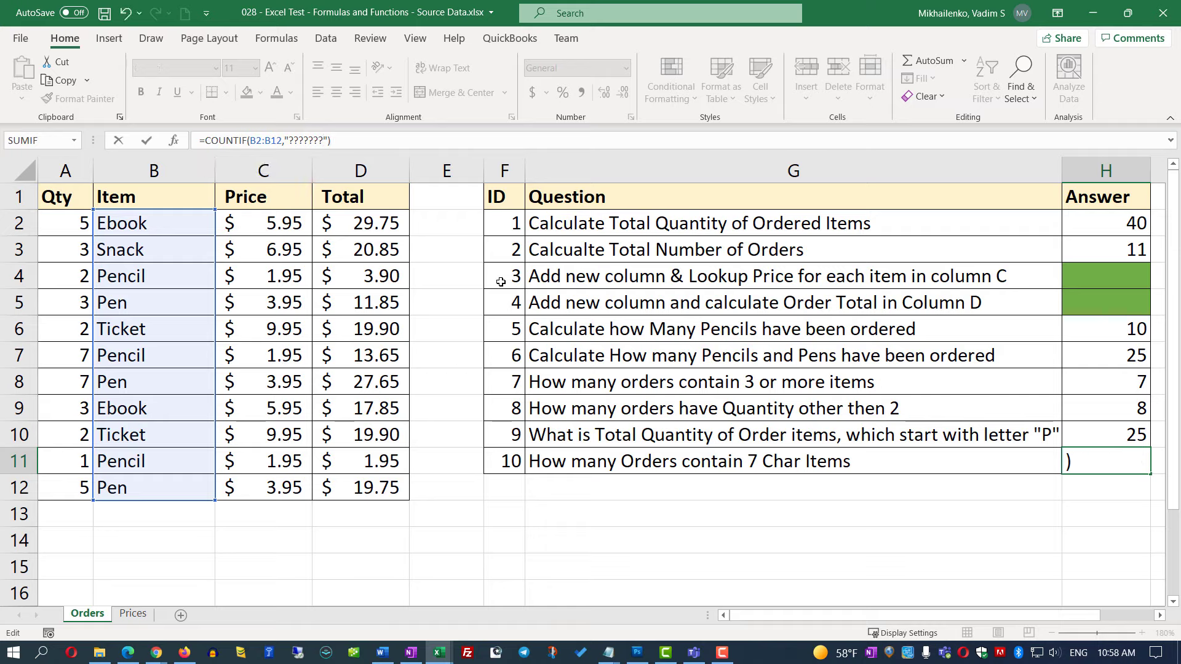
key(Return)
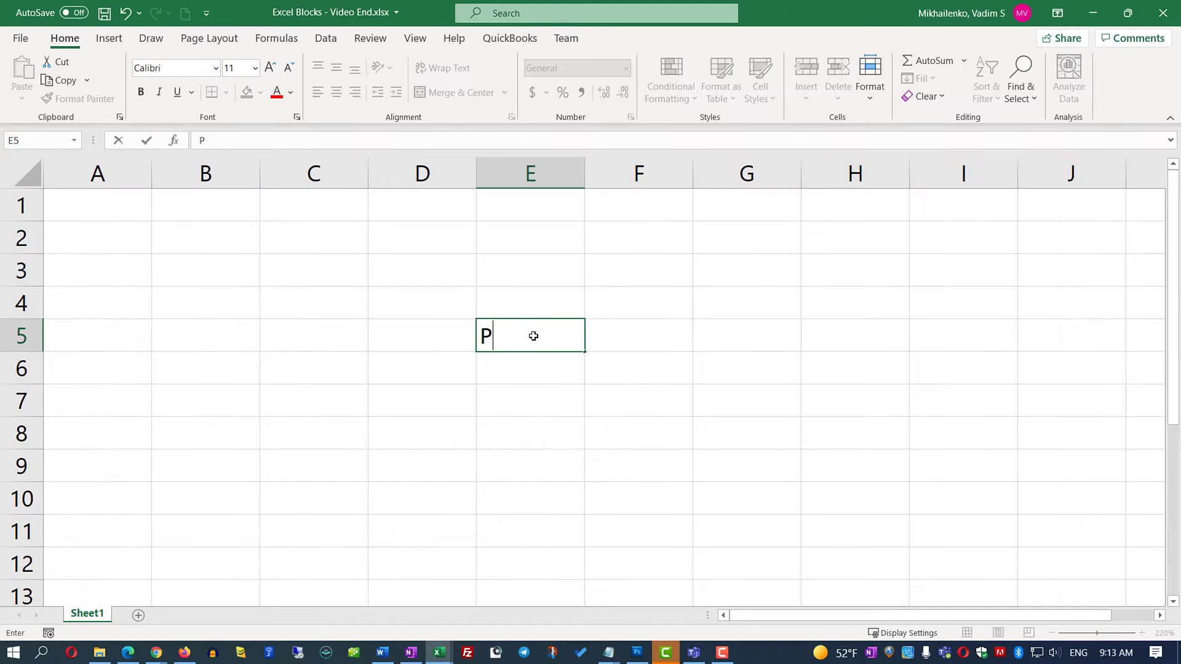
- Enter "Please Check the Description for Available Downloads" in E5 of the Excel Blocks - Video End workbook
text(lease )
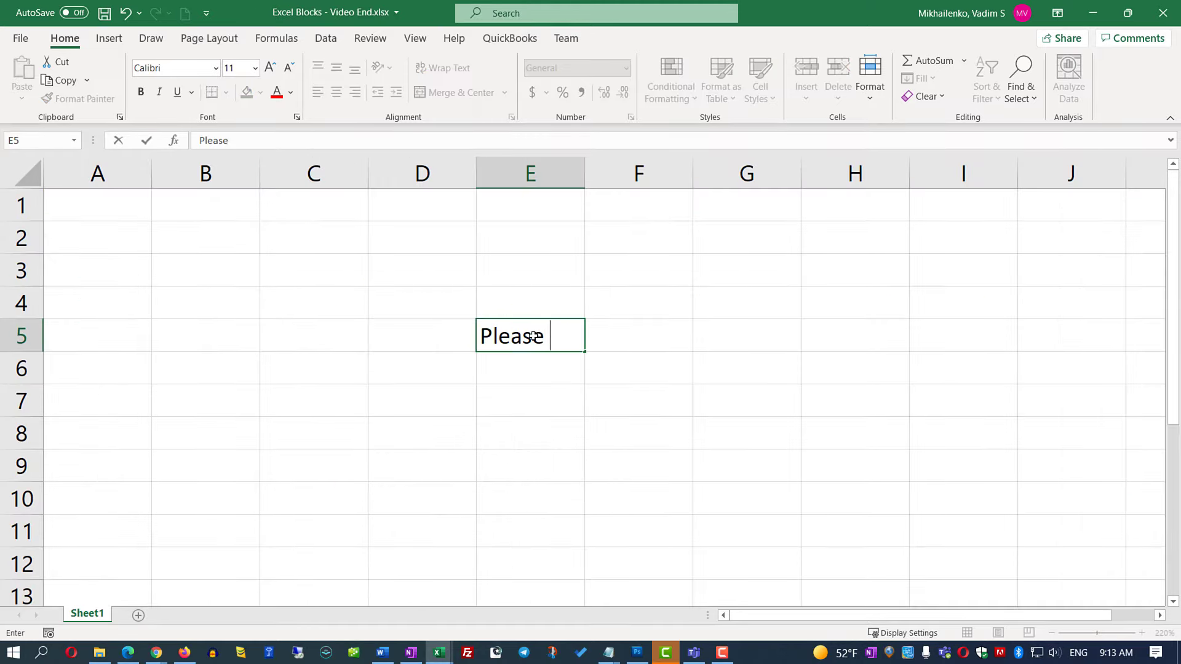
text(Check the Description for Available Downloads)
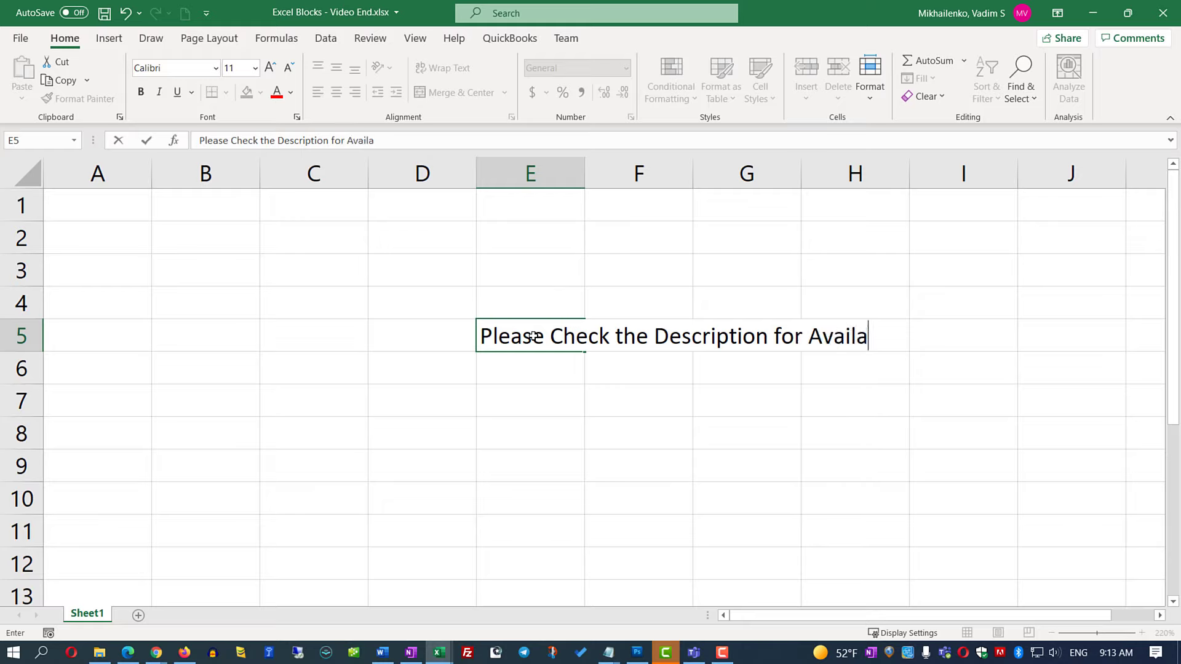
key(Return)
- Enter "Questions? Or Improvement Suggestions? Please leave a Comment" in E6
text(Questions? Or I)
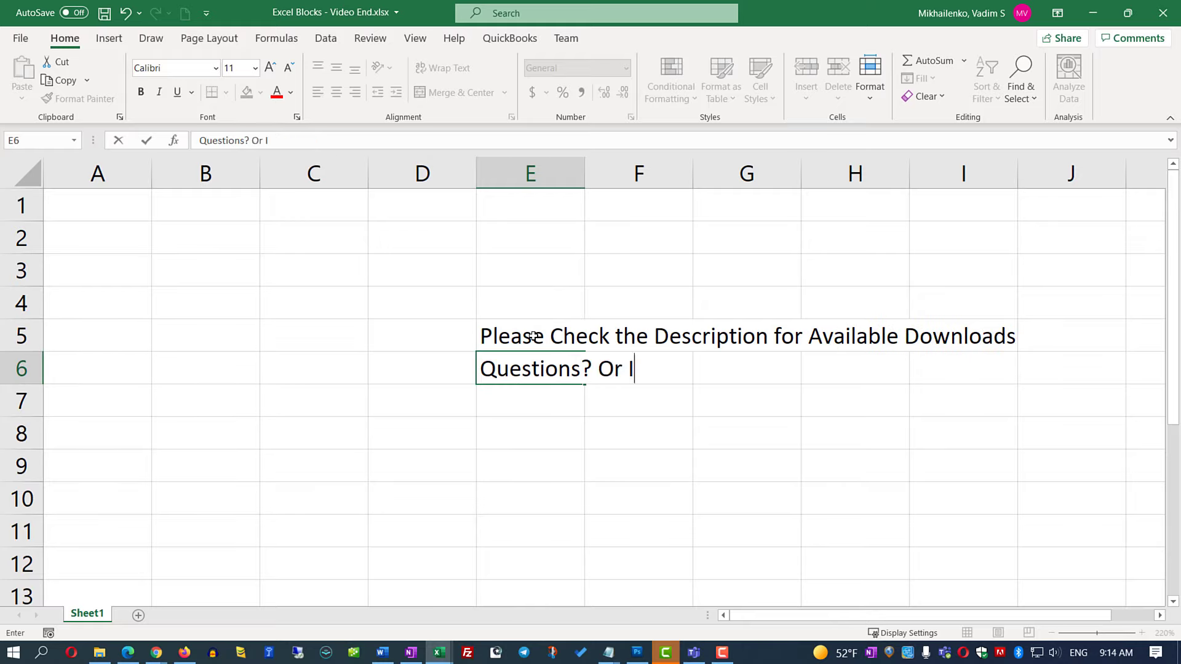
text(mprovement Suggestions? Ple)
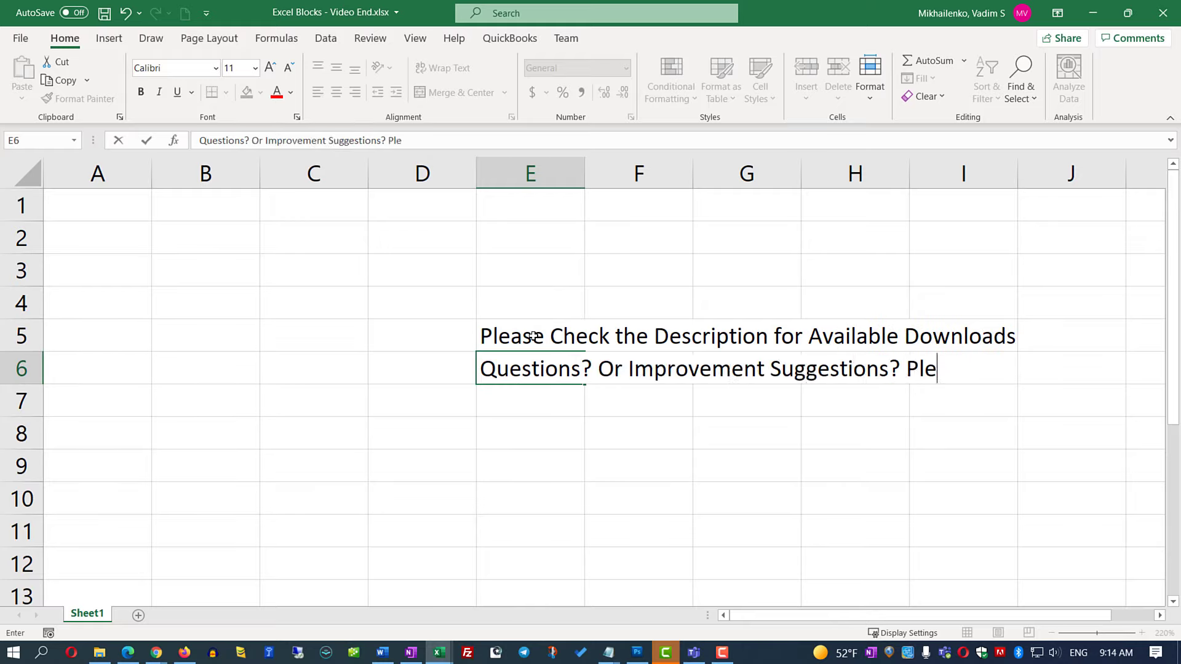
text(ase leave a Comment)
key(Return)
- Write the closing line "Thanks for Watching. All the Best on Your Journey!!" in E7
text(Thanks )
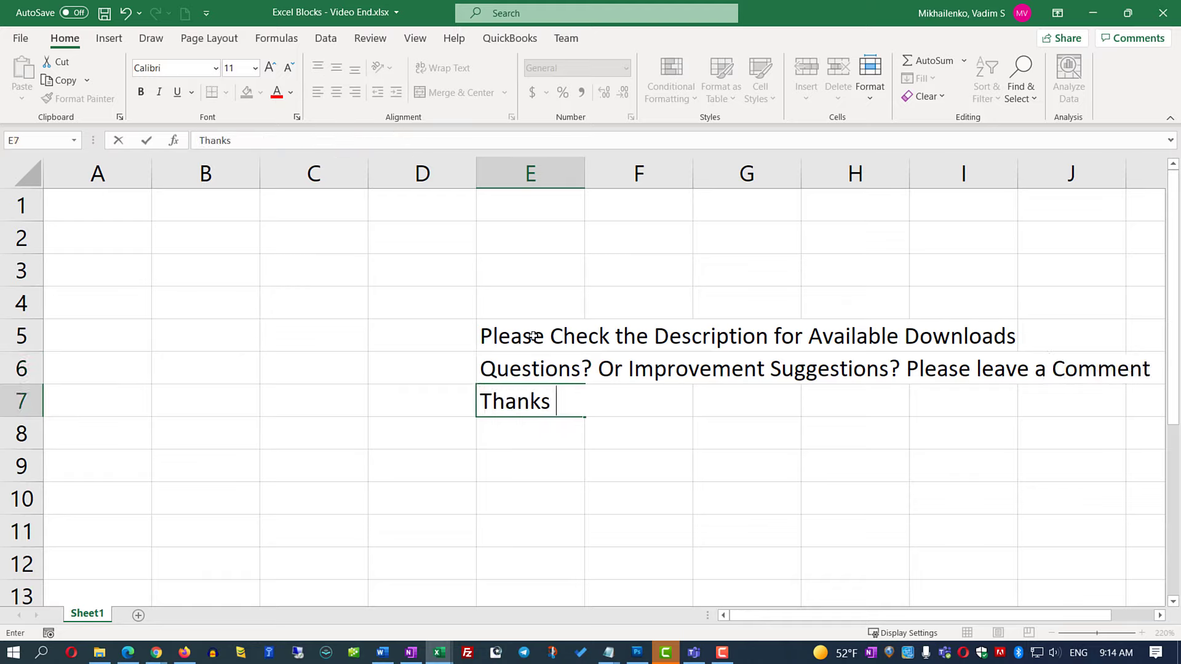
text(for Watching. A)
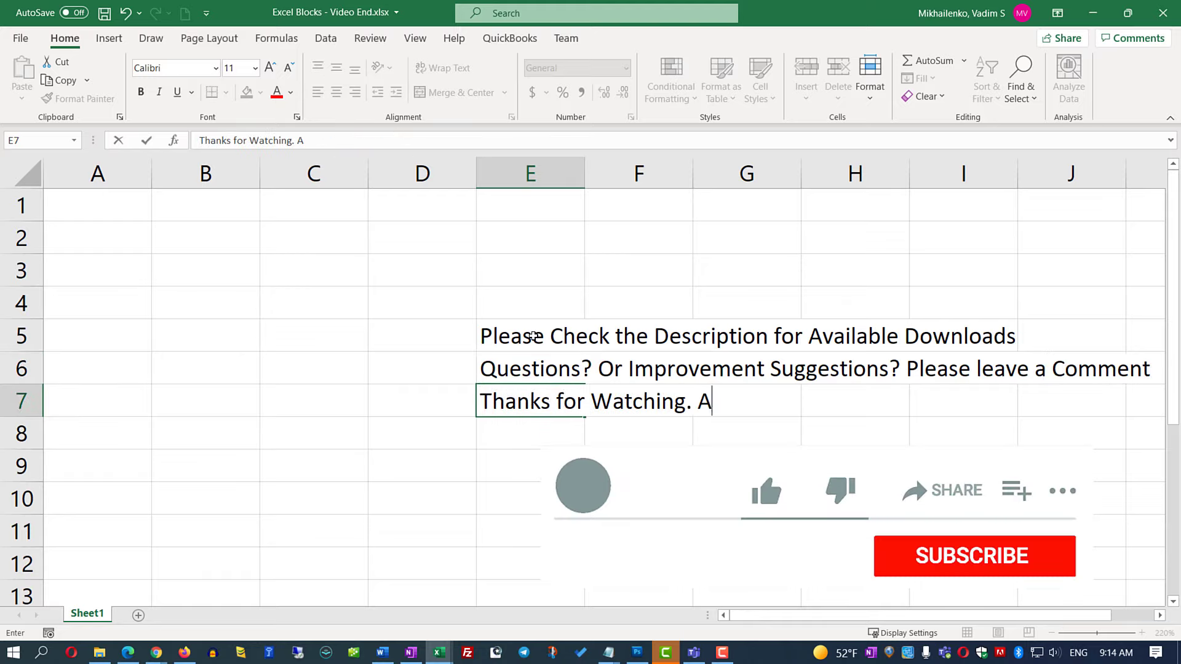
text(ll the Best on Your Journey!!)
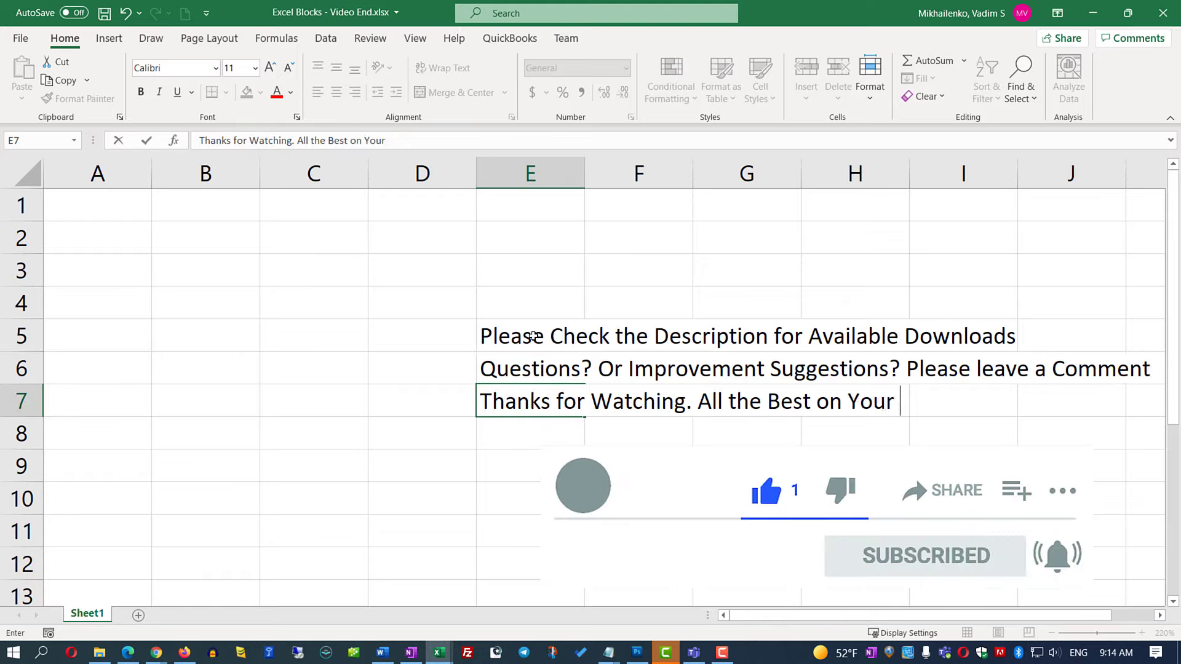